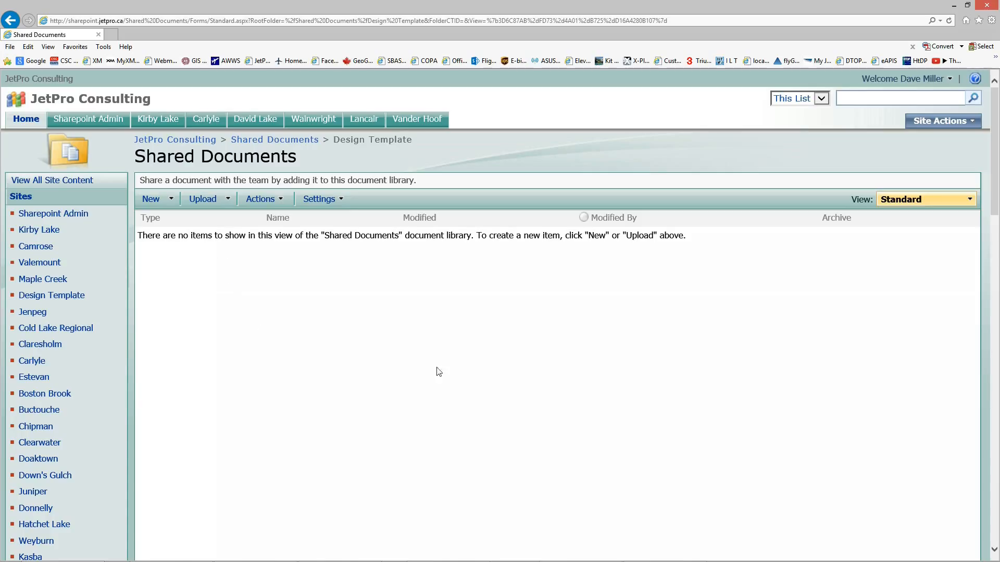
Step: Display the Design Template folder's files using the All Documents view
{"action": "left_click", "coordinate": [970, 202]}
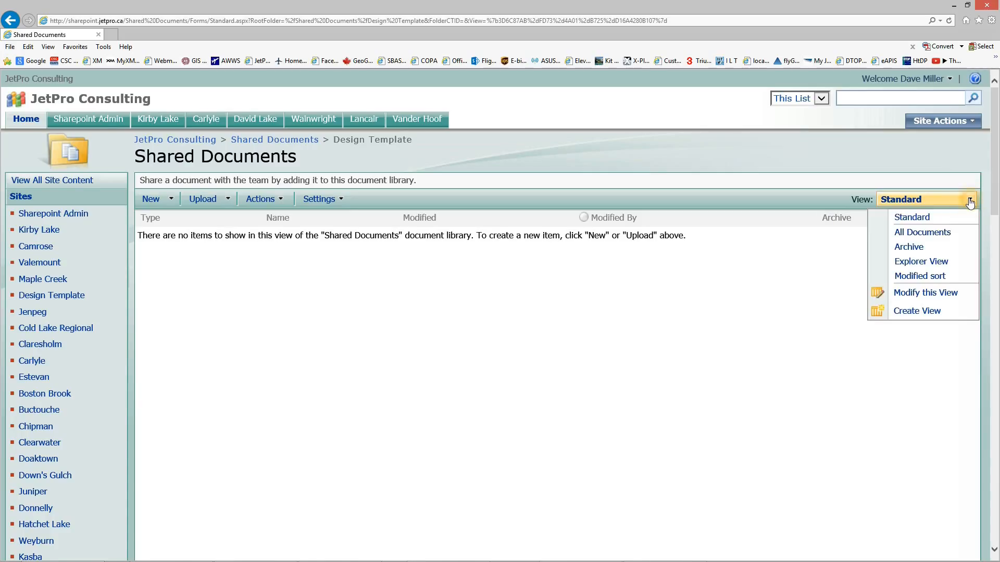
{"action": "left_click", "coordinate": [931, 232]}
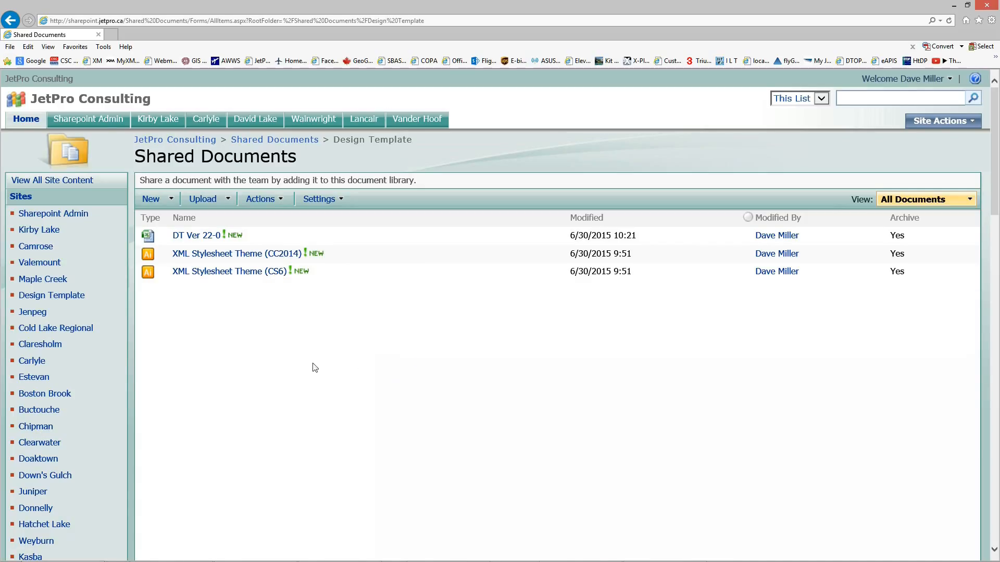
{"action": "left_click", "coordinate": [287, 327]}
{"action": "left_click", "coordinate": [289, 318]}
{"action": "left_click", "coordinate": [281, 381]}
{"action": "left_click", "coordinate": [243, 316]}
{"action": "left_click", "coordinate": [444, 363]}
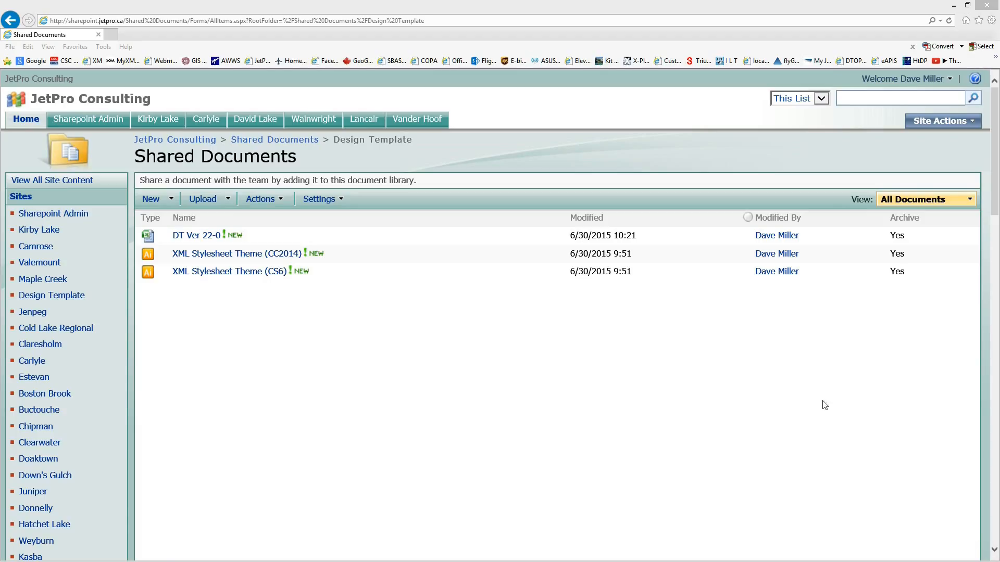
Step: Minimize the browser and switch to Adobe Illustrator with the Cold Lake Regional map open
{"action": "left_click", "coordinate": [955, 7]}
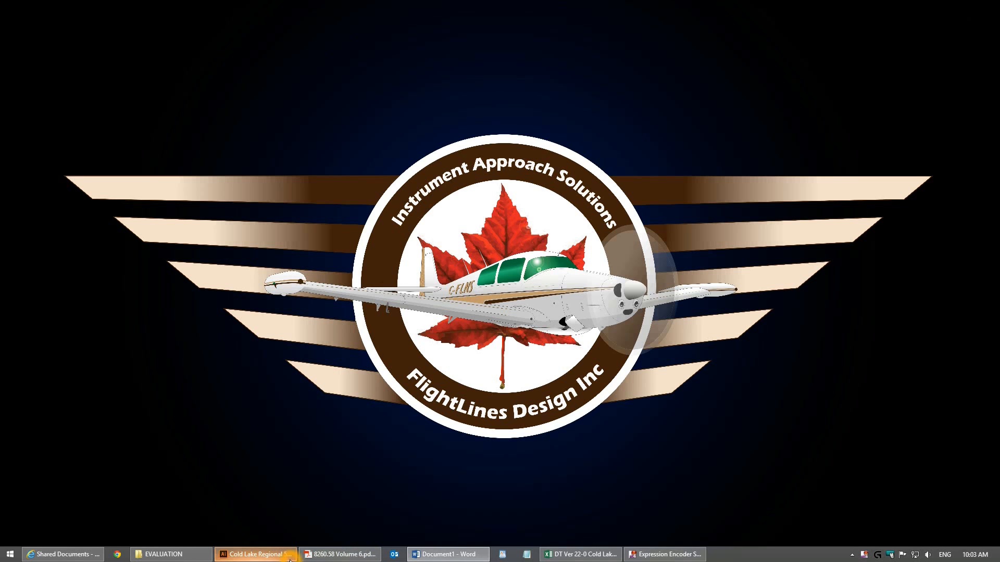
{"action": "left_click", "coordinate": [265, 557]}
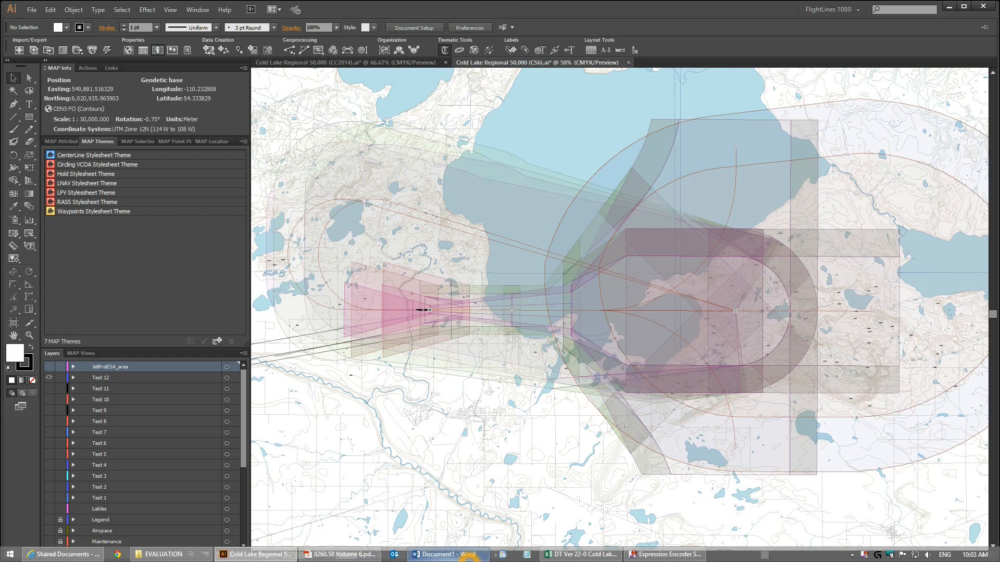
{"action": "left_click", "coordinate": [528, 534]}
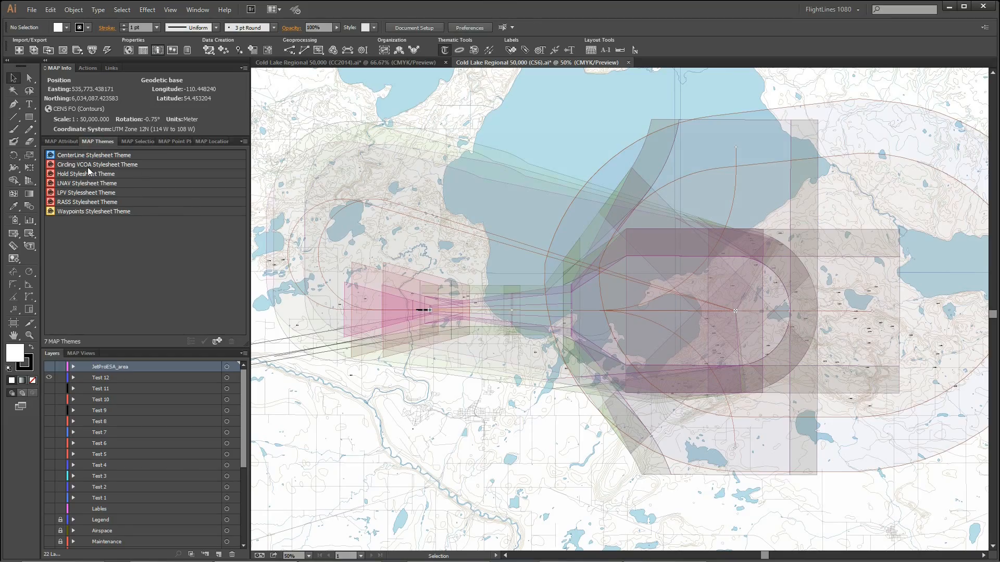
{"action": "left_click", "coordinate": [106, 221]}
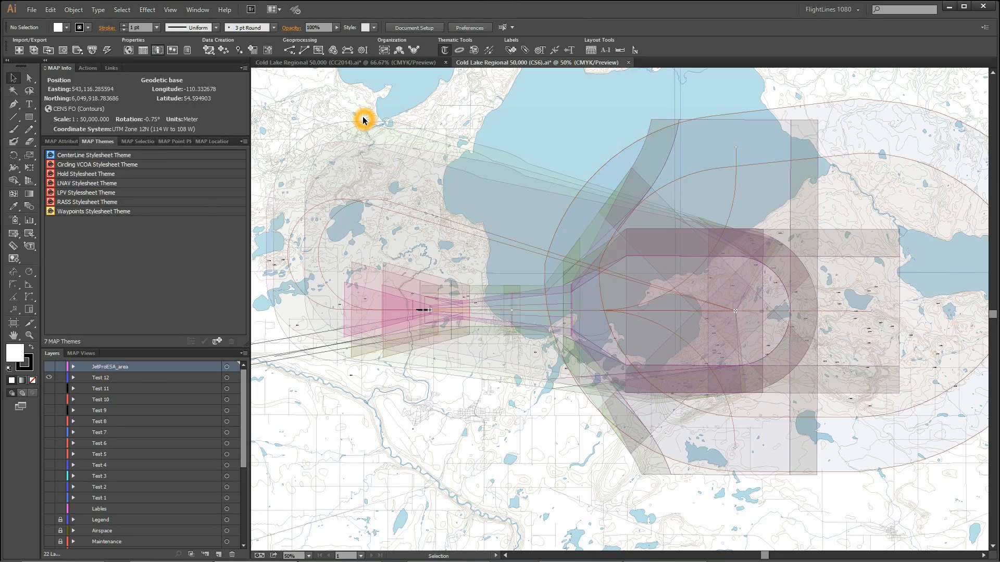
{"action": "left_click", "coordinate": [146, 263]}
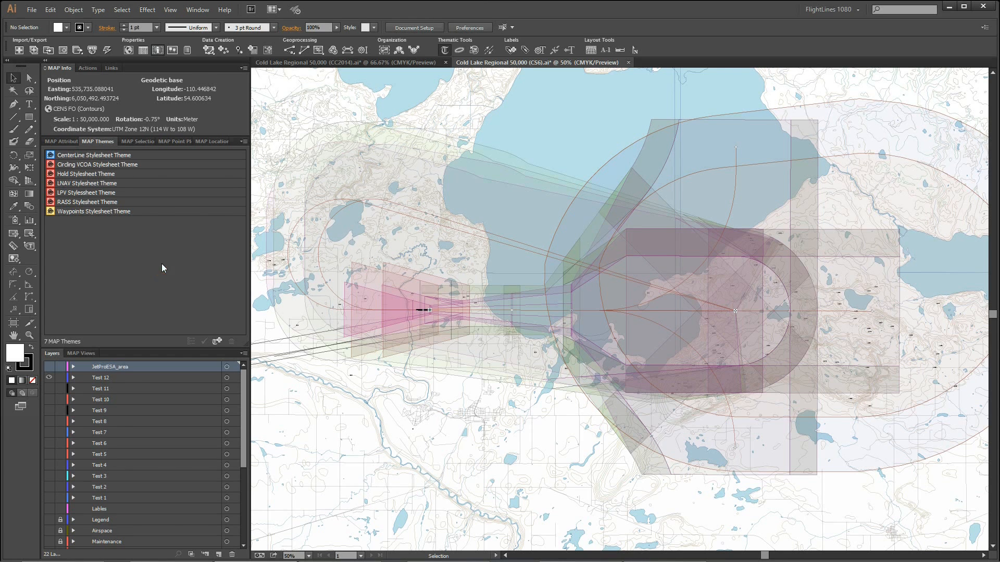
{"action": "left_click", "coordinate": [92, 374]}
{"action": "left_click", "coordinate": [88, 352]}
{"action": "left_click", "coordinate": [250, 288]}
Step: Expand the Test 12 layer and hide its Lnav, LnavMA, VnavMissed, LpMissed, Lpv and LpvMissed area sublayers
{"action": "left_click", "coordinate": [73, 378]}
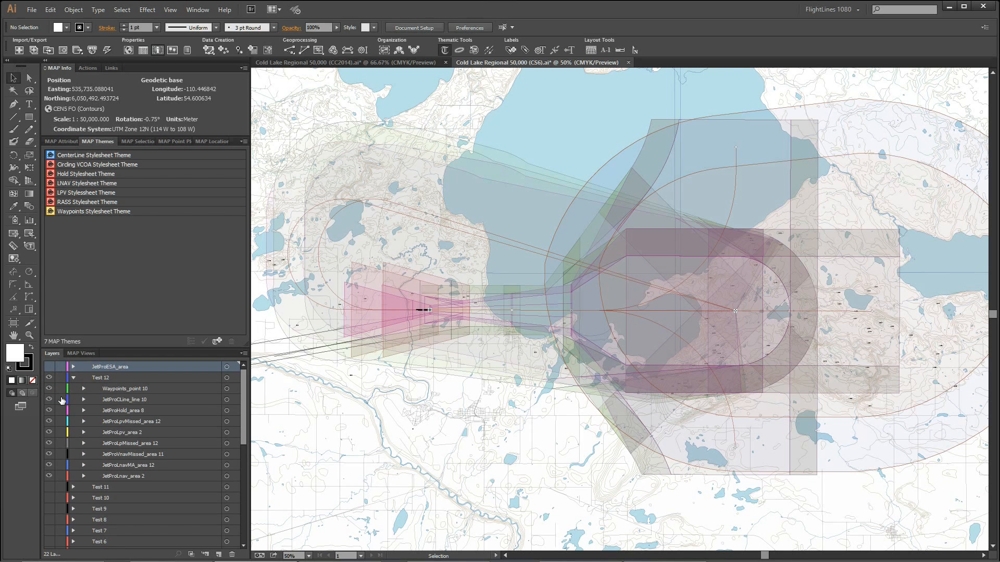
{"action": "left_click", "coordinate": [49, 474]}
{"action": "left_click", "coordinate": [49, 477]}
{"action": "left_click", "coordinate": [48, 465]}
{"action": "left_click", "coordinate": [49, 454]}
{"action": "left_click", "coordinate": [48, 443]}
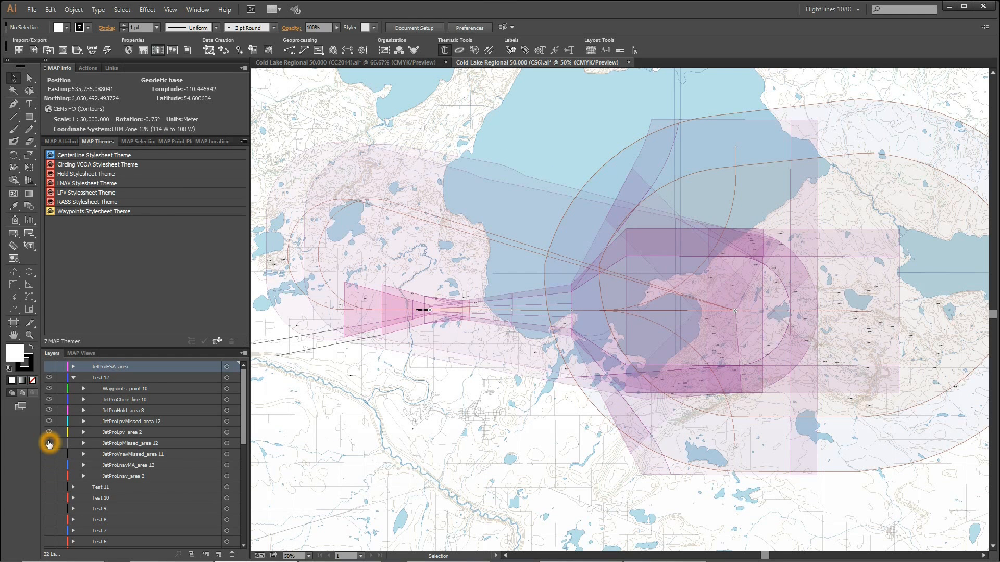
{"action": "left_click", "coordinate": [49, 432]}
{"action": "left_click", "coordinate": [49, 421]}
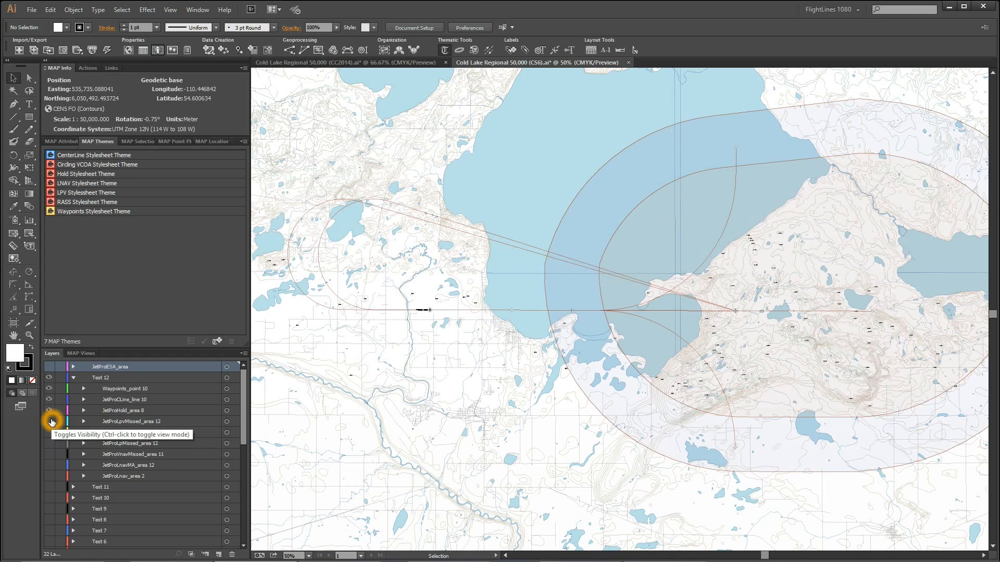
Step: Show and hide Test 12's LPV, LP, VNAV and LNAV area sublayers one at a time to examine each surface, and collapse the layer
{"action": "left_click", "coordinate": [51, 423]}
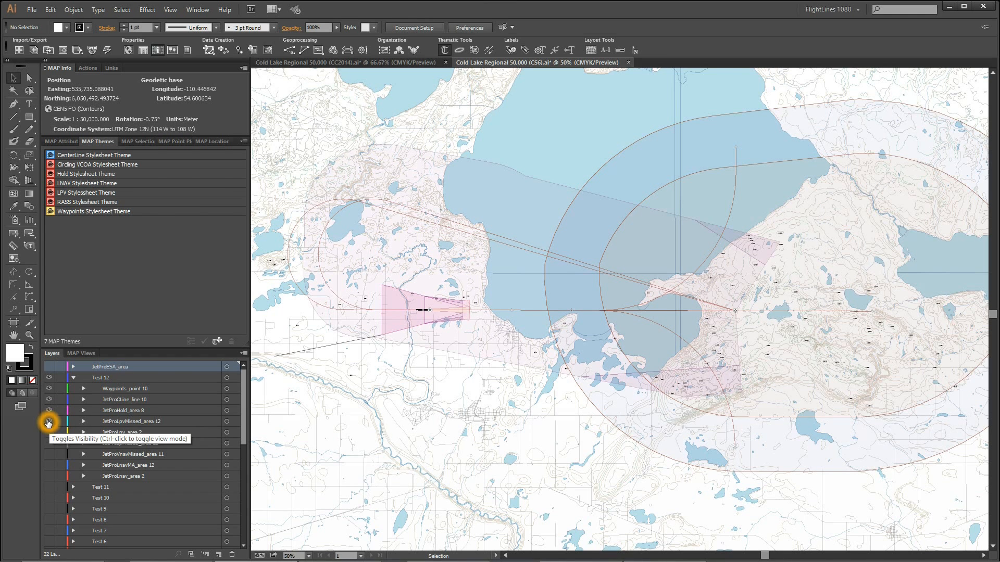
{"action": "left_click", "coordinate": [49, 421]}
{"action": "left_click", "coordinate": [50, 433]}
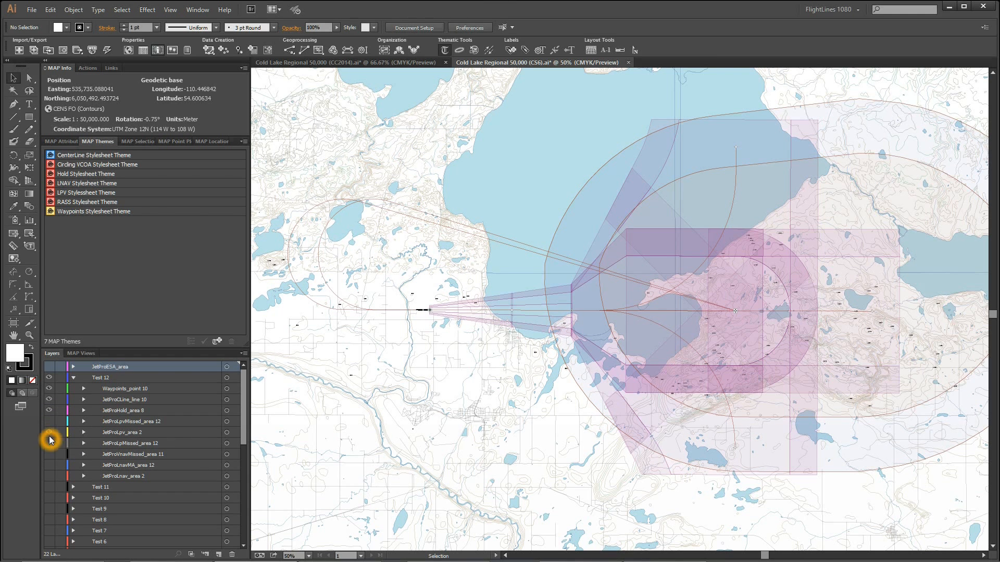
{"action": "left_click", "coordinate": [49, 434]}
{"action": "left_click", "coordinate": [49, 443]}
{"action": "left_click", "coordinate": [50, 444]}
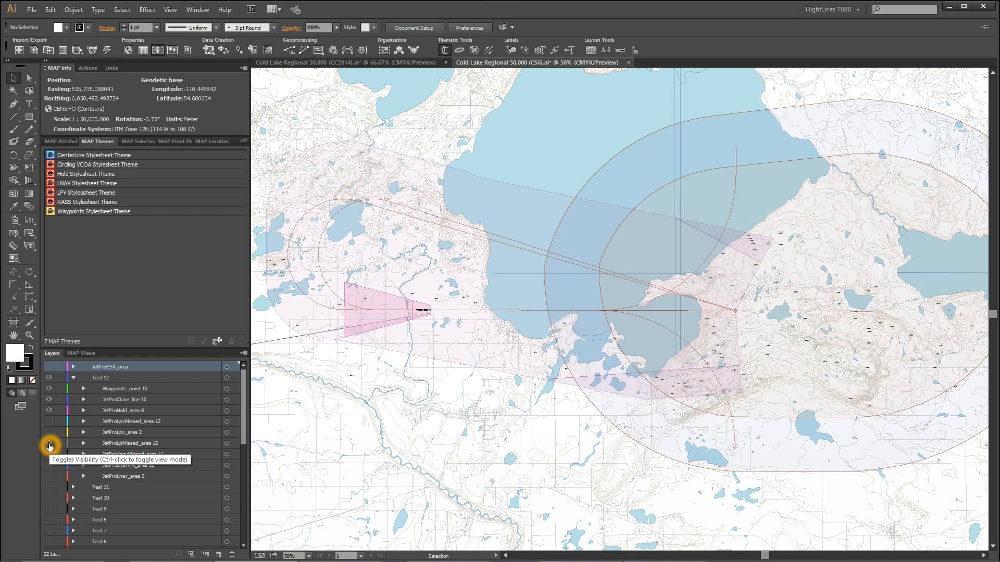
{"action": "left_click", "coordinate": [49, 455]}
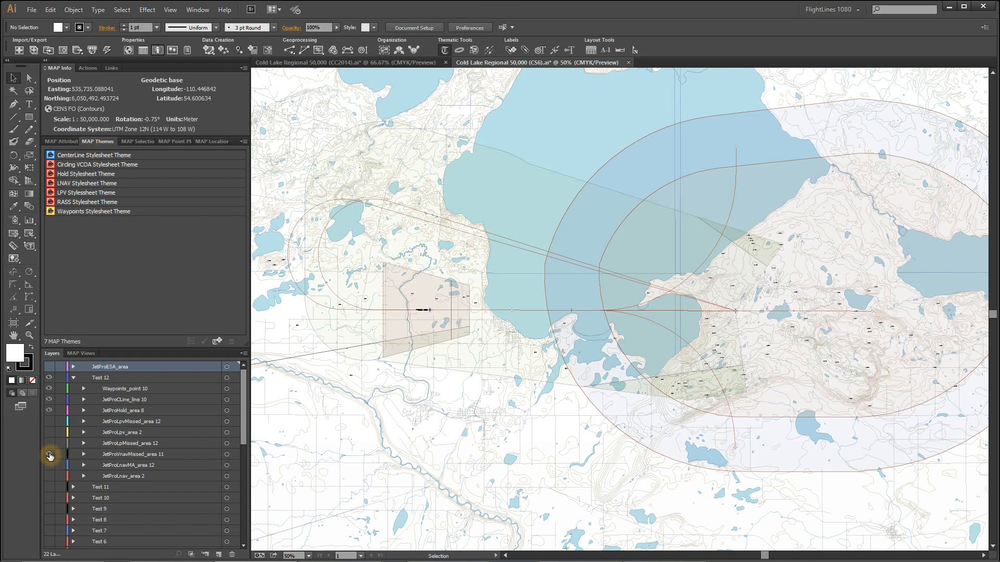
{"action": "left_click", "coordinate": [49, 457]}
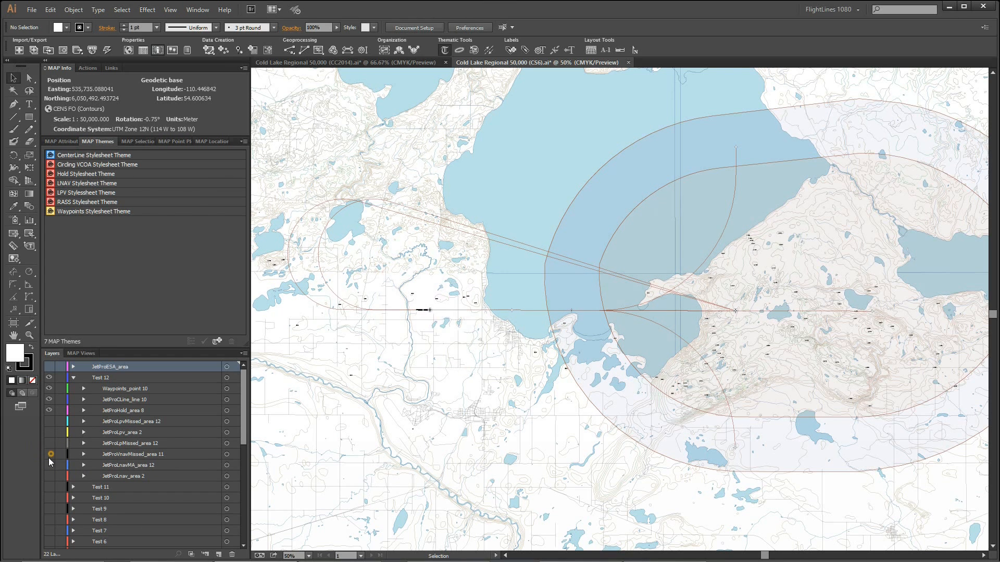
{"action": "left_click", "coordinate": [49, 465]}
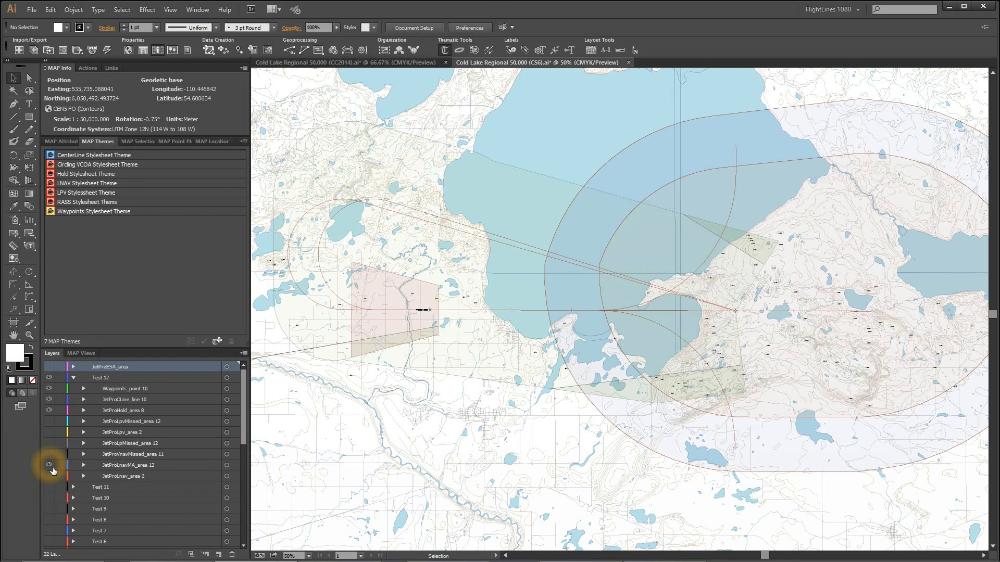
{"action": "left_click", "coordinate": [49, 465]}
{"action": "left_click", "coordinate": [50, 476]}
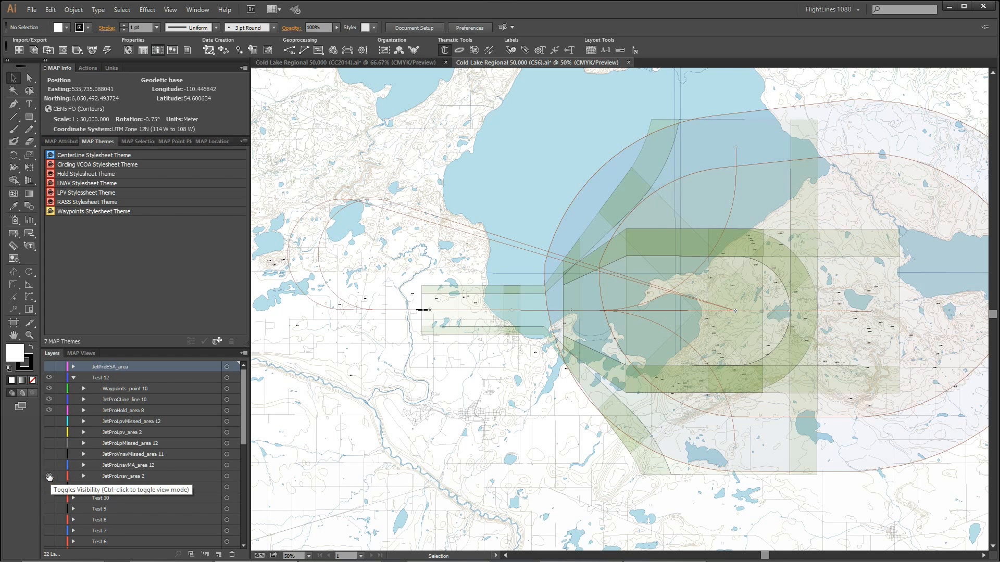
{"action": "left_click", "coordinate": [49, 476]}
{"action": "left_click", "coordinate": [74, 378]}
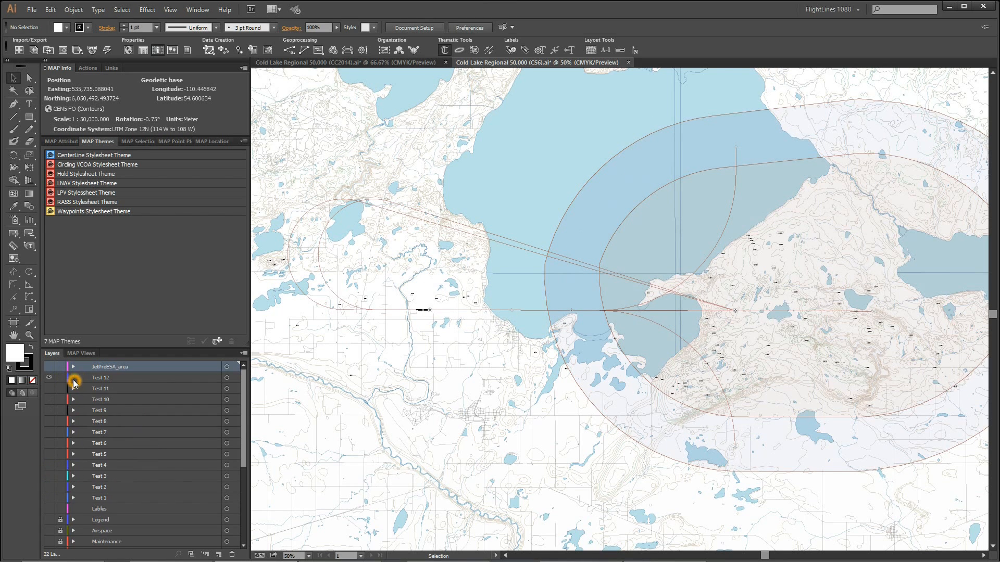
{"action": "left_click", "coordinate": [622, 289]}
{"action": "left_click", "coordinate": [197, 262]}
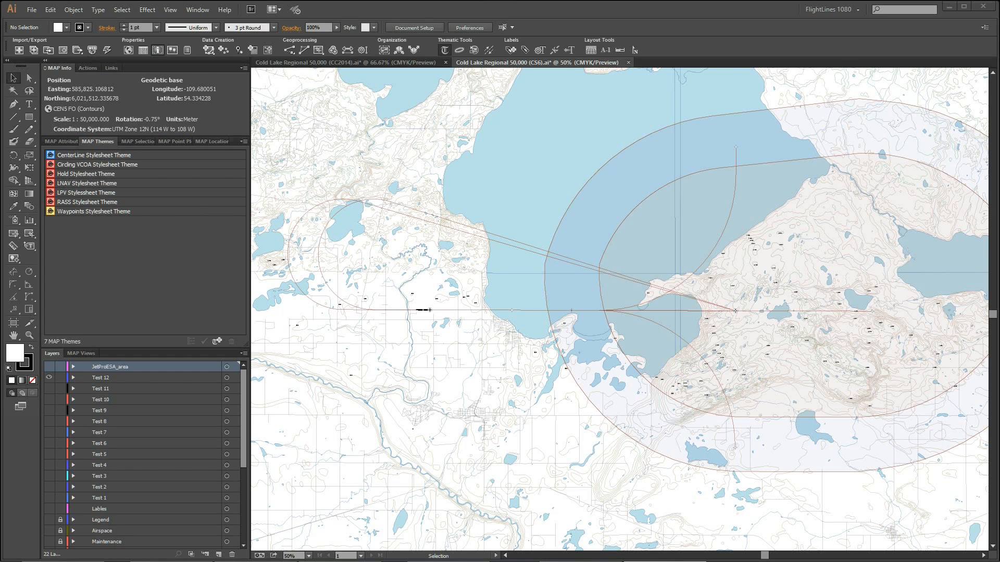
Step: Hide the MAP Themes panel and display it again
{"action": "left_click", "coordinate": [444, 51]}
{"action": "left_click", "coordinate": [447, 50]}
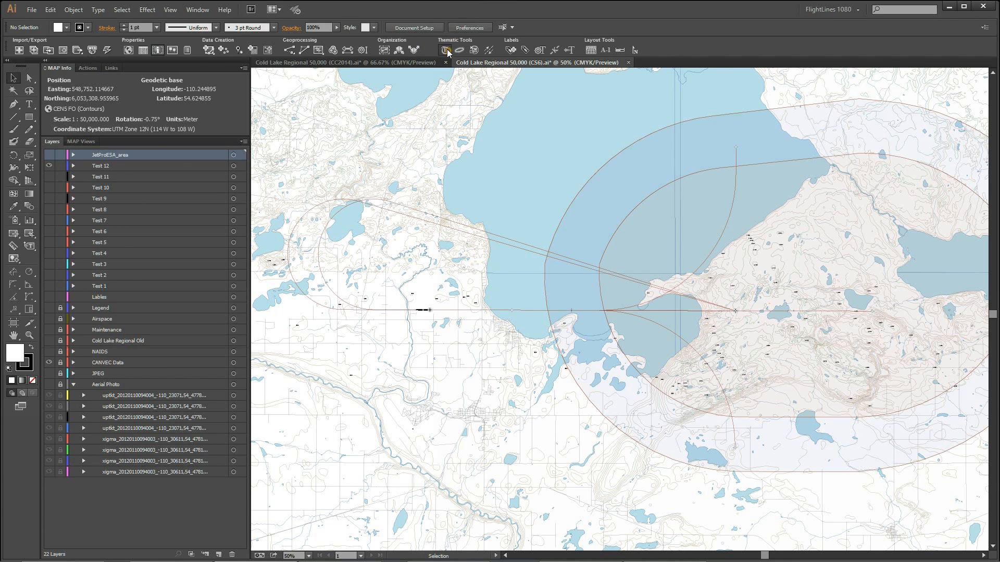
{"action": "left_click", "coordinate": [446, 49]}
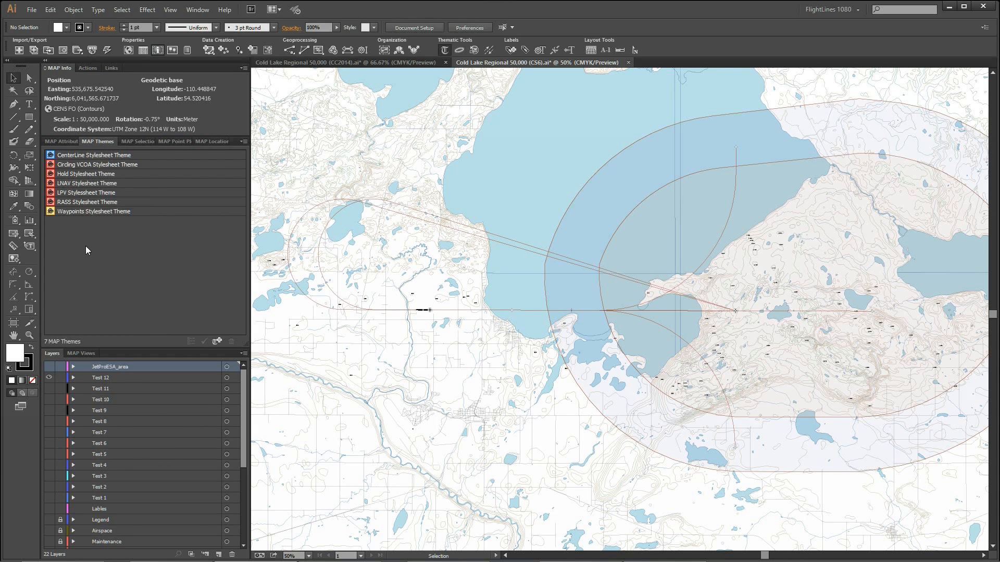
Step: Delete all the stylesheet MAP Themes, from CenterLine through Waypoints, from the Cold Lake Regional 50,000 (CS6) map
{"action": "left_click_drag", "start_coordinate": [94, 239], "coordinate": [62, 156]}
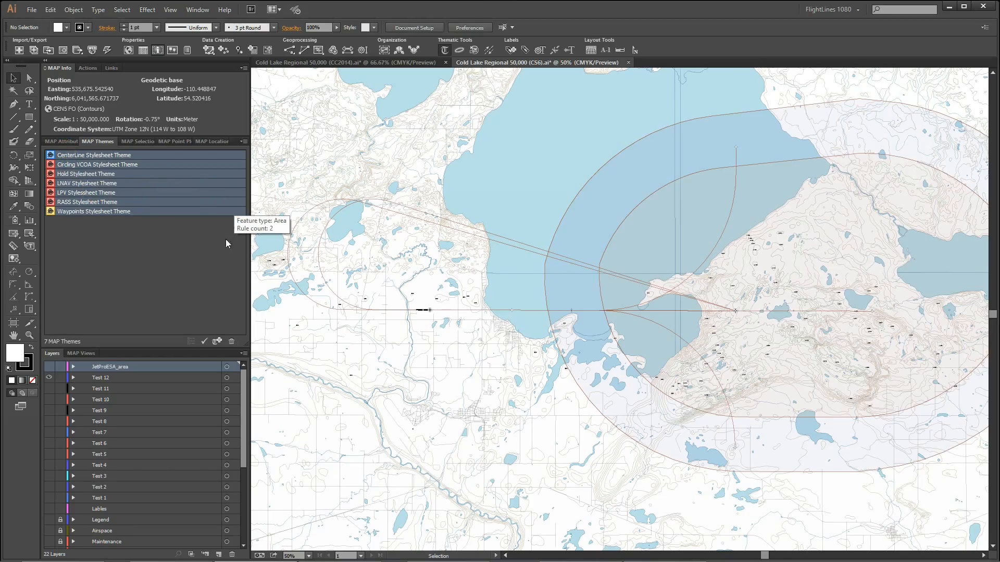
{"action": "left_click", "coordinate": [231, 341]}
{"action": "left_click", "coordinate": [669, 375]}
{"action": "left_click", "coordinate": [158, 266]}
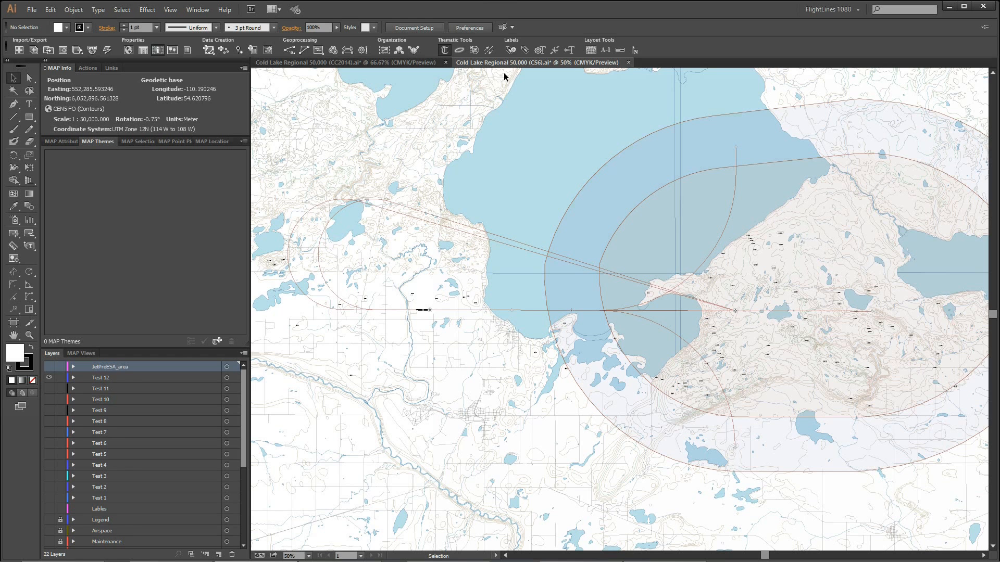
Step: Close the Cold Lake Regional 50,000 (CC2014).ai document and save its changes
{"action": "left_click", "coordinate": [630, 62]}
{"action": "left_click", "coordinate": [423, 61]}
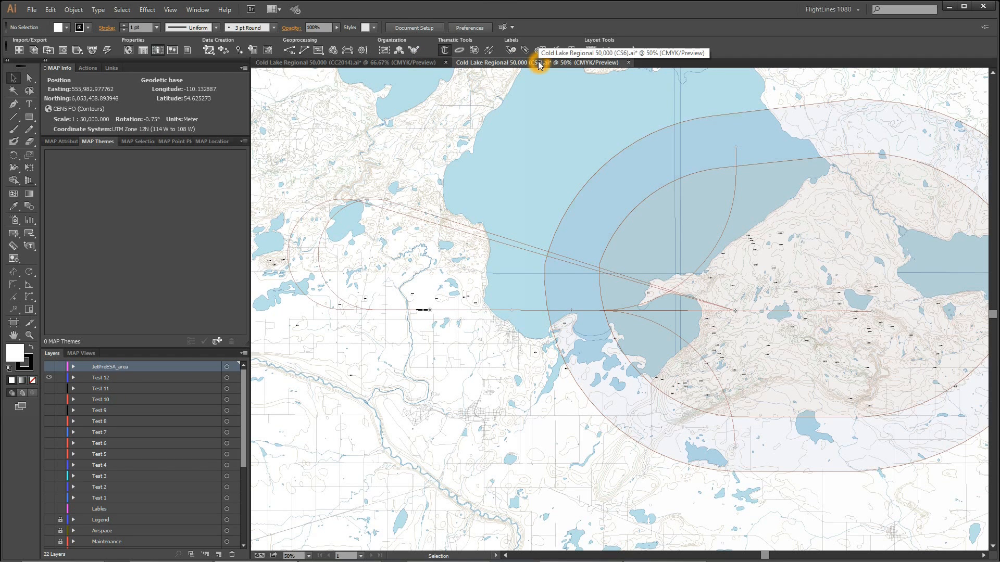
{"action": "left_click", "coordinate": [396, 66]}
{"action": "left_click", "coordinate": [446, 62]}
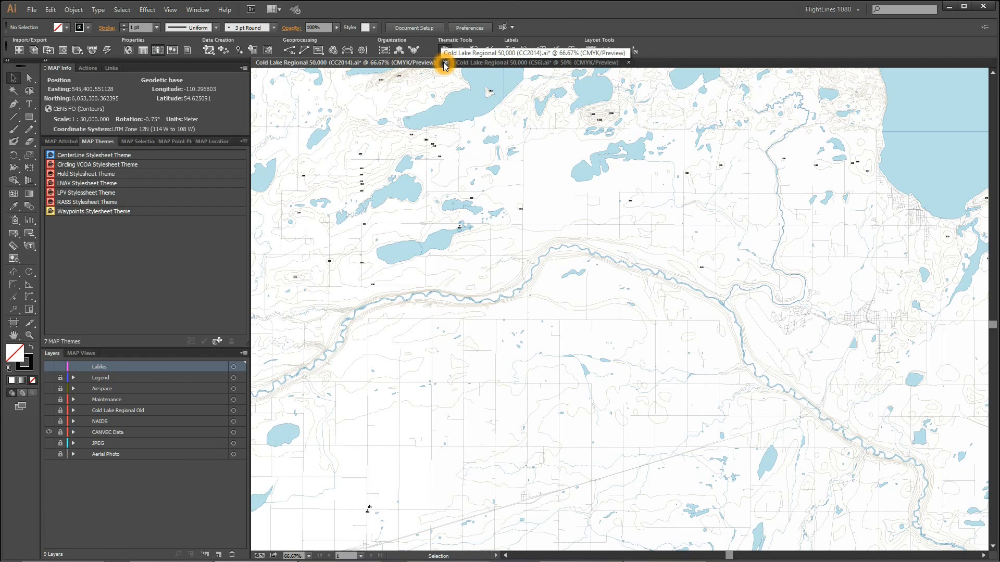
{"action": "left_click", "coordinate": [516, 302]}
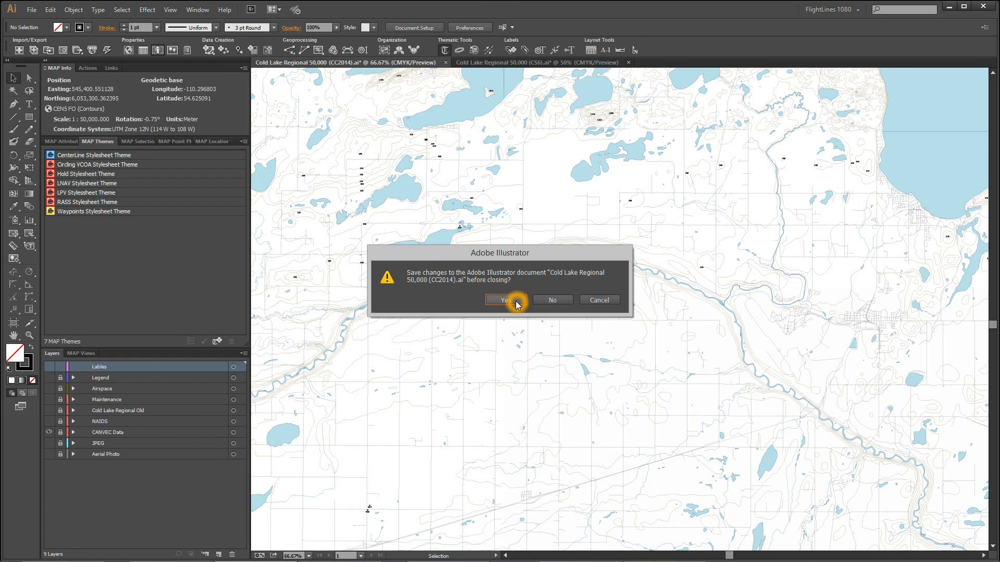
{"action": "left_click", "coordinate": [551, 123]}
{"action": "left_click", "coordinate": [555, 63]}
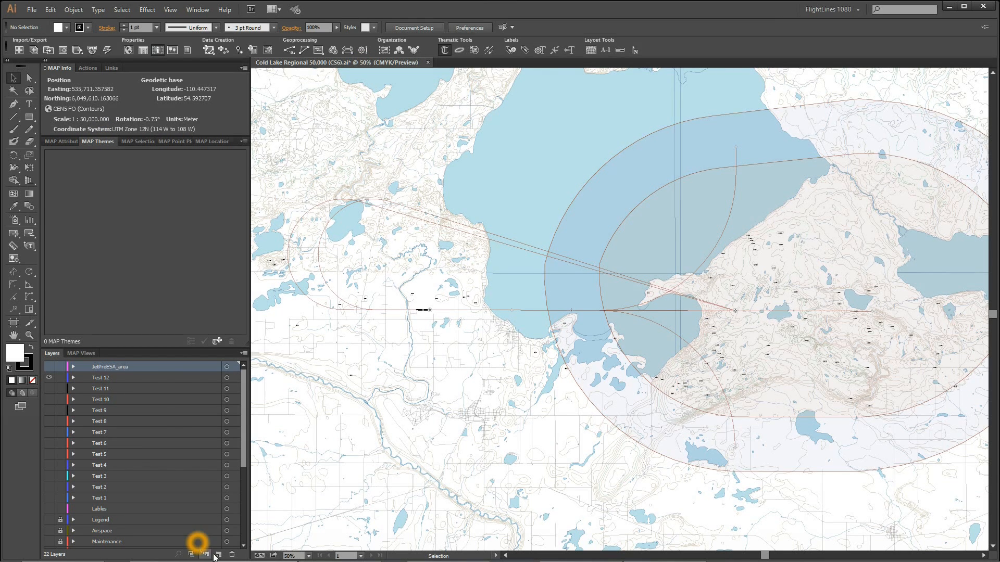
Step: Open the recent file XML Stylesheet Theme (CS6).ai
{"action": "left_click", "coordinate": [37, 10]}
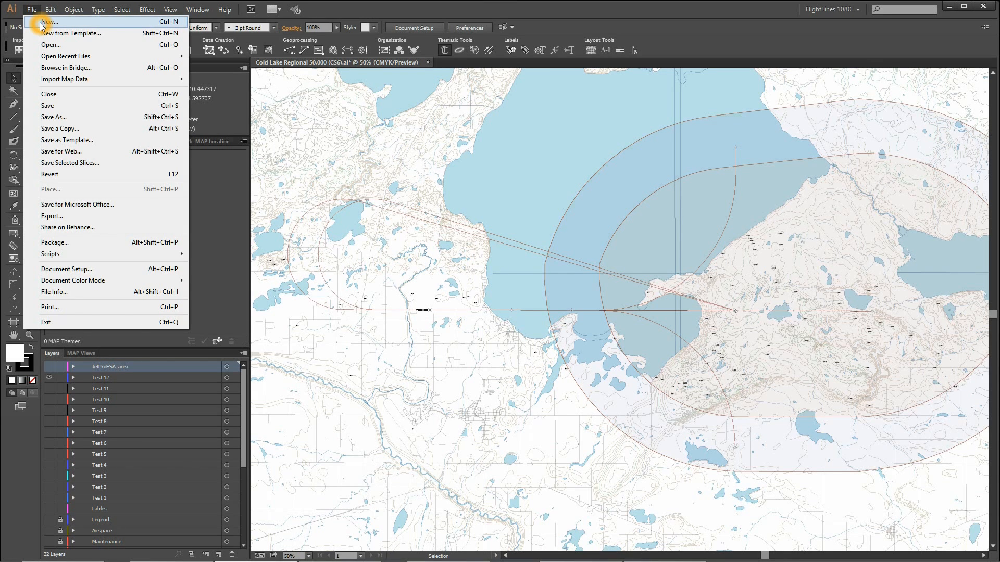
{"action": "left_click", "coordinate": [107, 55]}
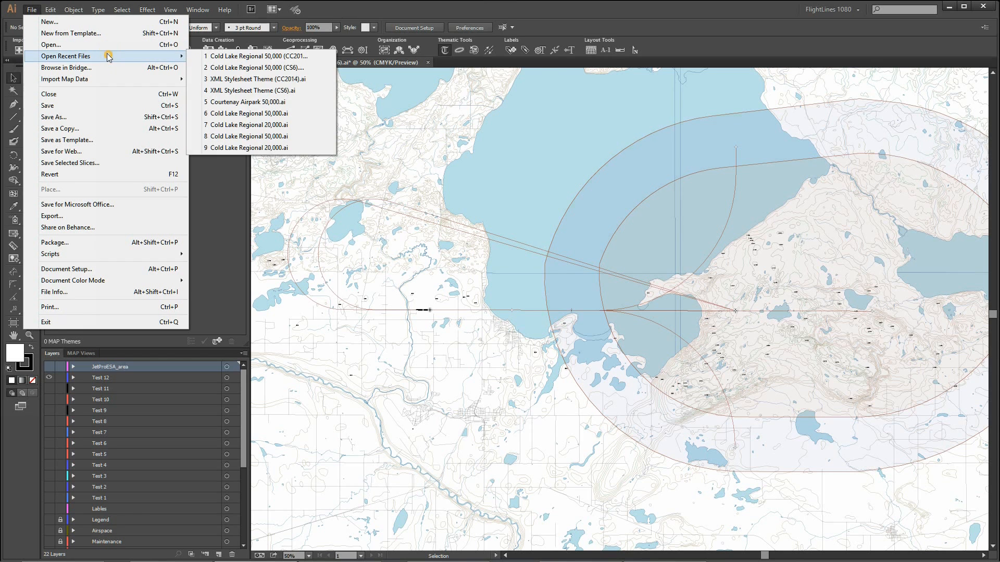
{"action": "left_click", "coordinate": [279, 92]}
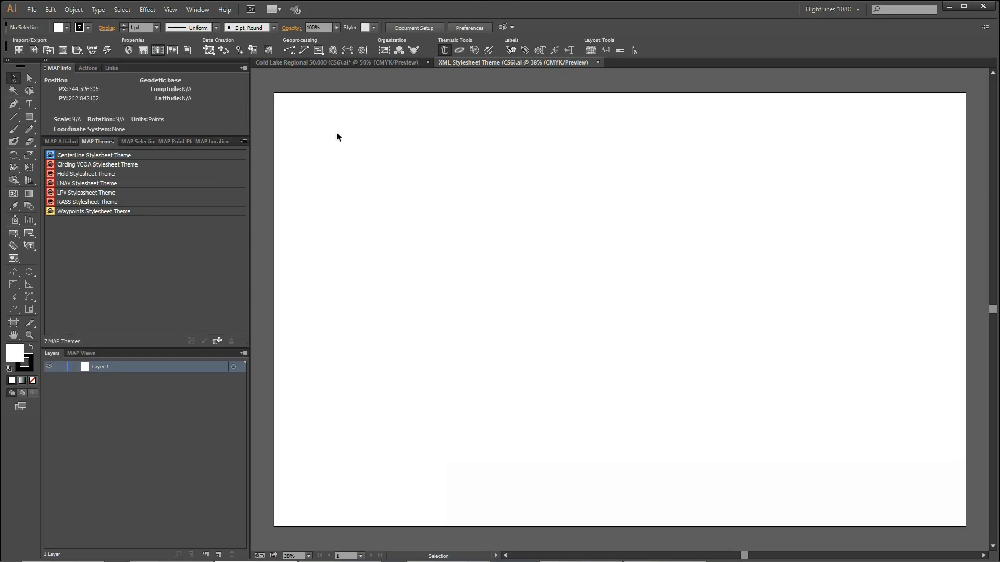
Step: Copy all MAP Themes from XML Stylesheet Theme (CS6).ai into the Cold Lake Regional 50,000 (CS6) map
{"action": "left_click", "coordinate": [382, 62]}
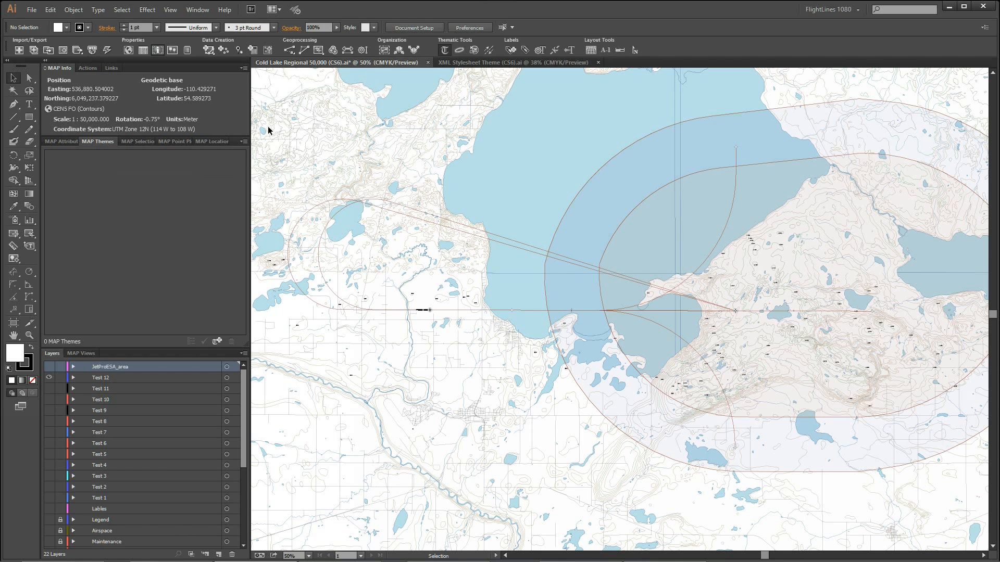
{"action": "left_click", "coordinate": [243, 142]}
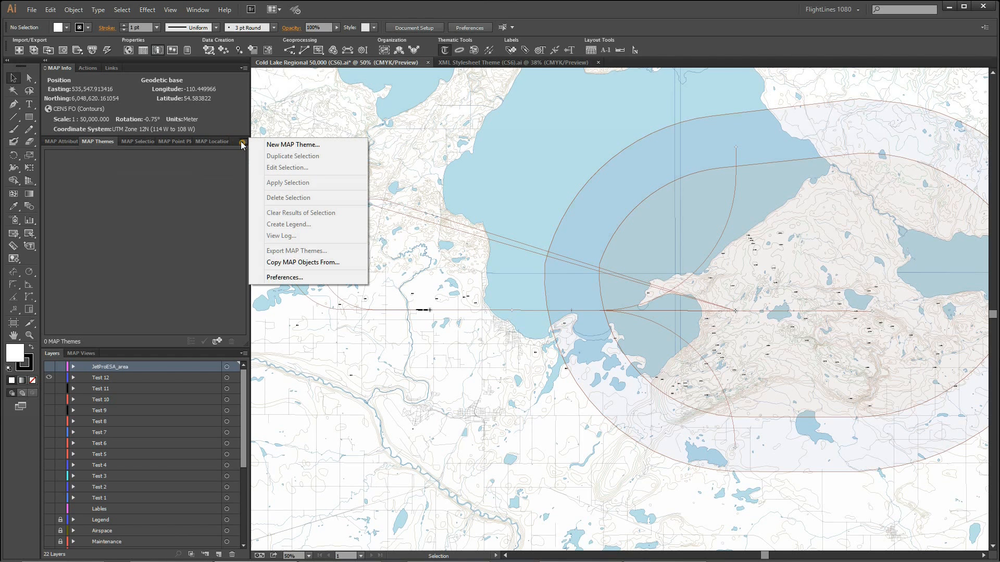
{"action": "left_click", "coordinate": [296, 262]}
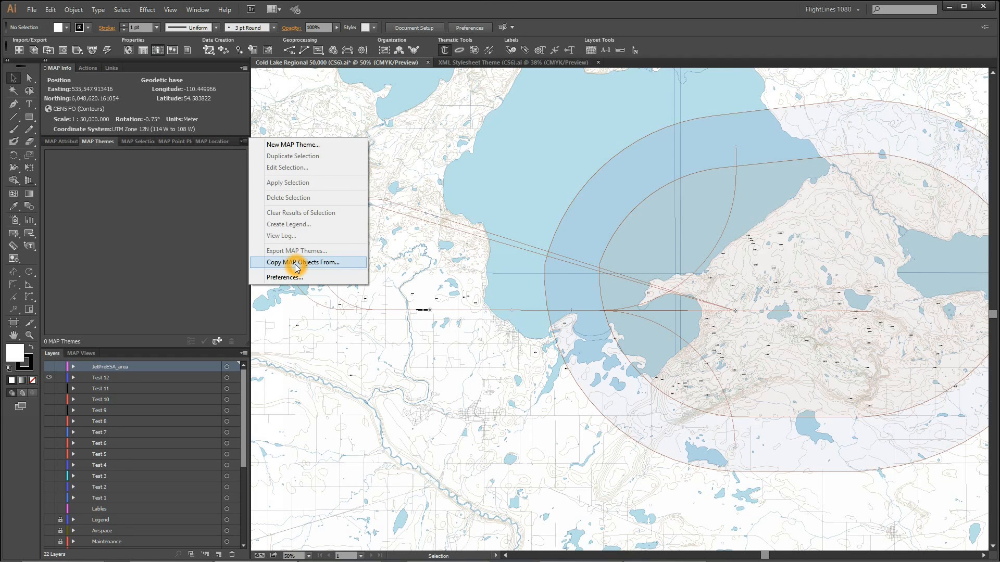
{"action": "left_click", "coordinate": [735, 270]}
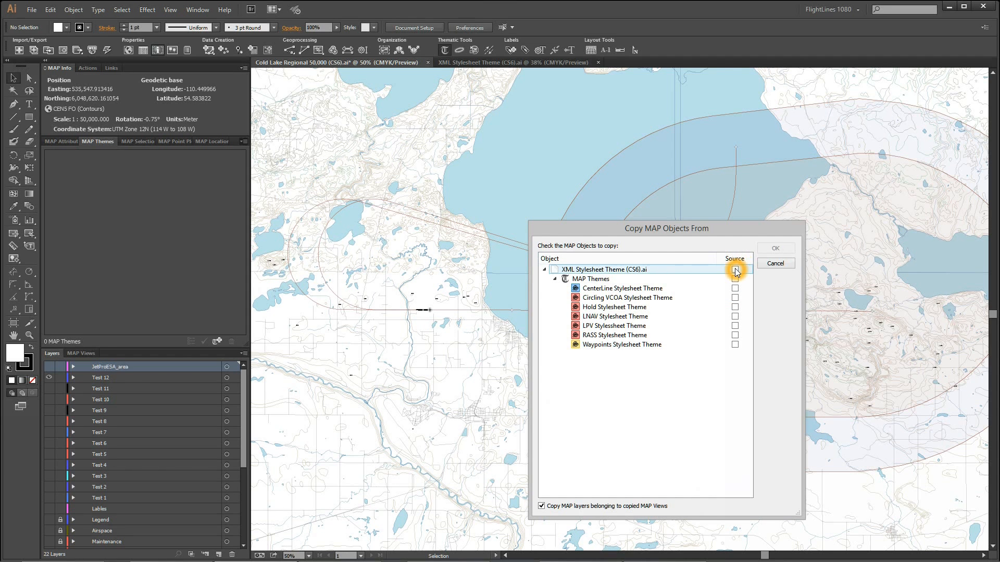
{"action": "left_click", "coordinate": [791, 251]}
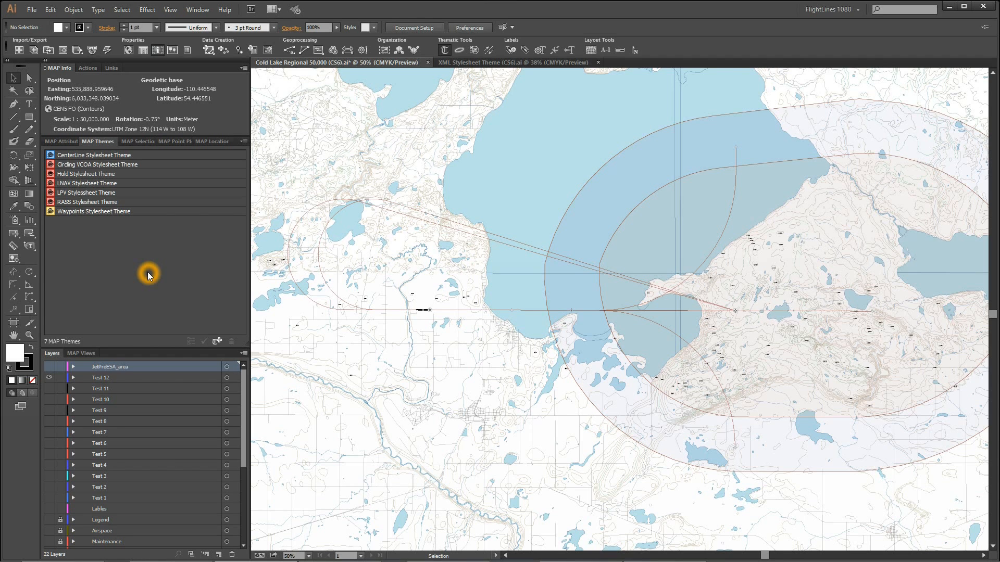
Step: Close the XML Stylesheet Theme (CS6).ai document
{"action": "left_click", "coordinate": [598, 62]}
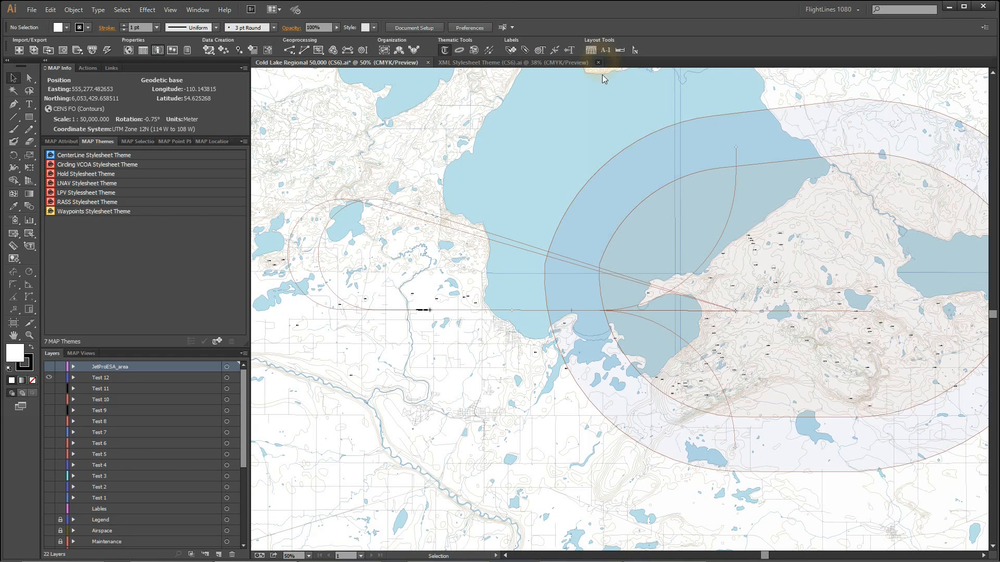
{"action": "left_click", "coordinate": [578, 405]}
{"action": "left_click", "coordinate": [172, 298]}
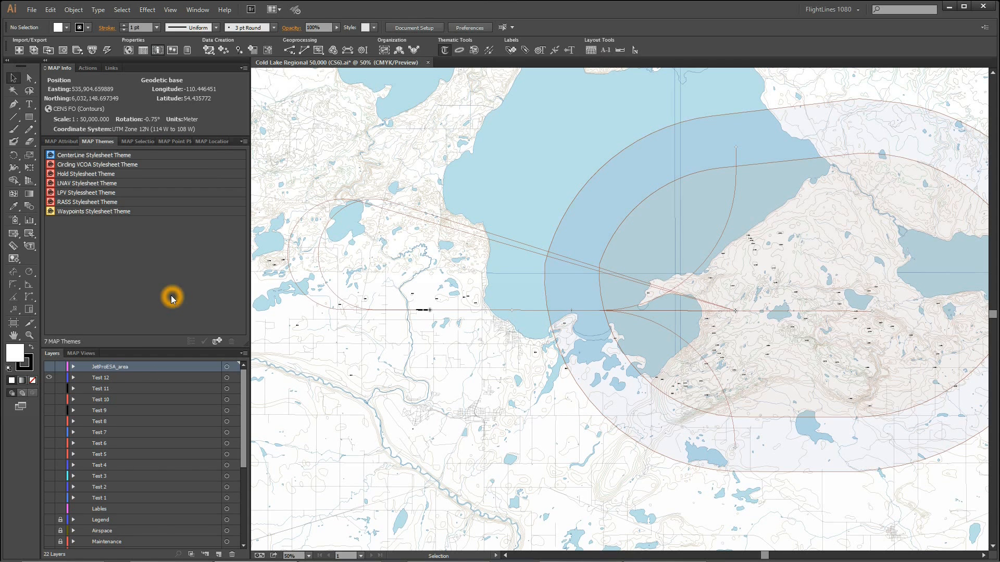
Step: Hide the Test 12 layer and switch to the DT Ver 22-0 Cold Lake RNAV RW26.xlsm workbook in Excel
{"action": "left_click", "coordinate": [49, 379]}
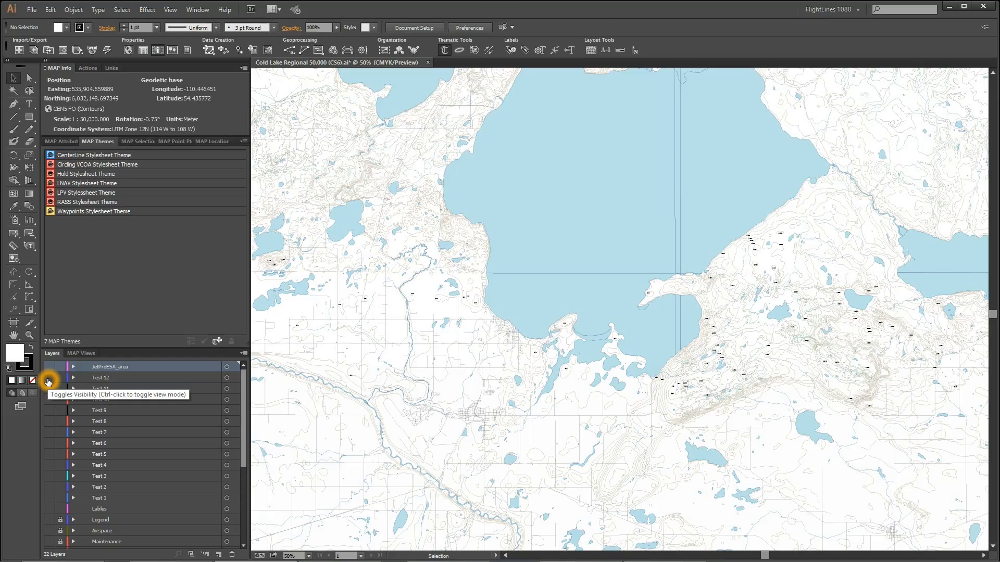
{"action": "left_click", "coordinate": [949, 6]}
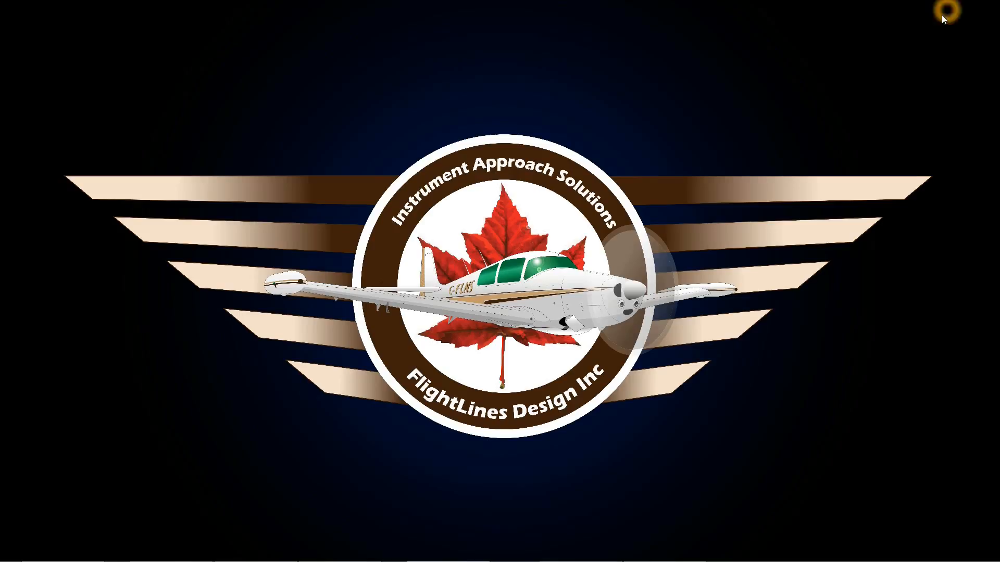
{"action": "mouse_move", "coordinate": [313, 558]}
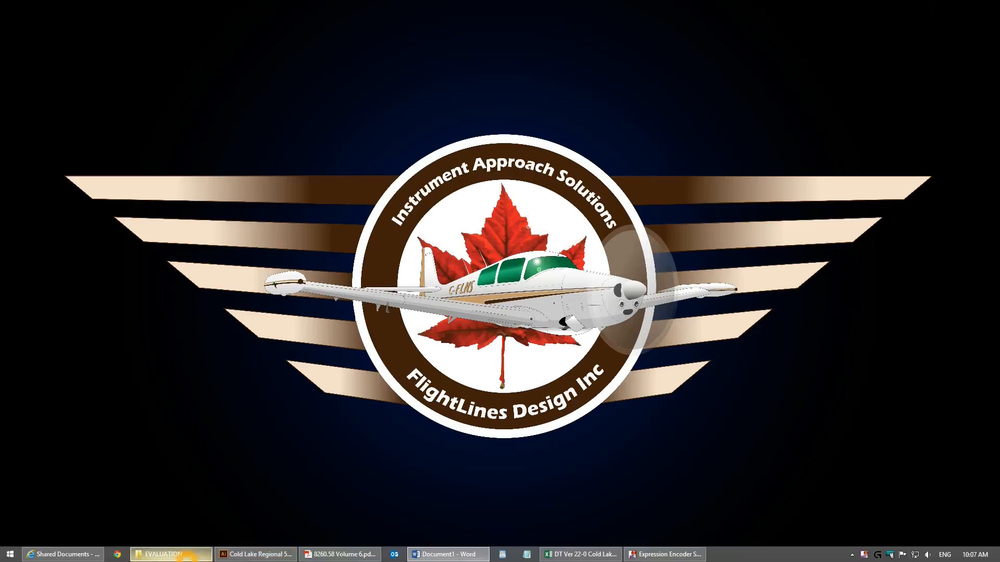
{"action": "left_click", "coordinate": [580, 554]}
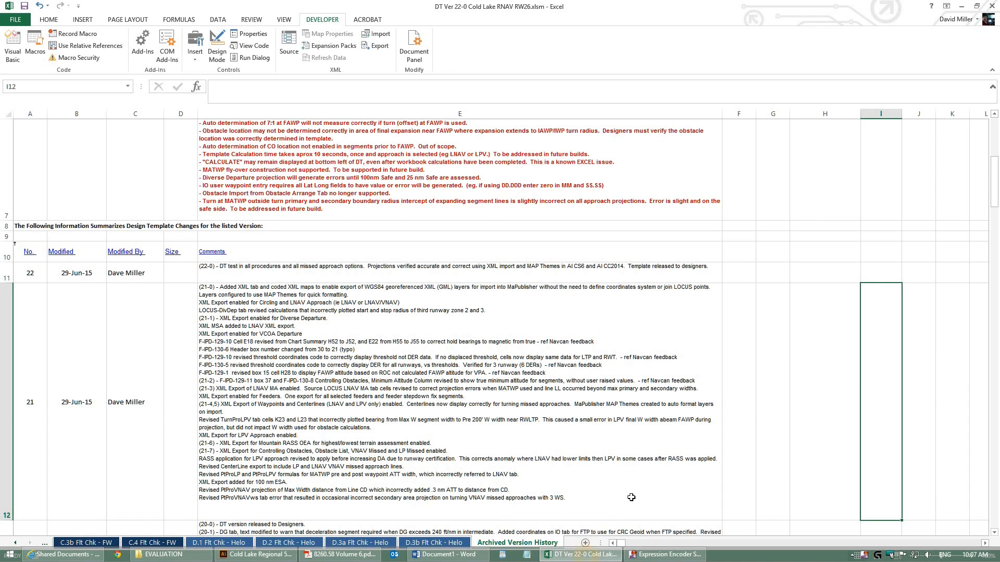
{"action": "scroll", "coordinate": [571, 190], "scroll_direction": "up", "scroll_amount": 2}
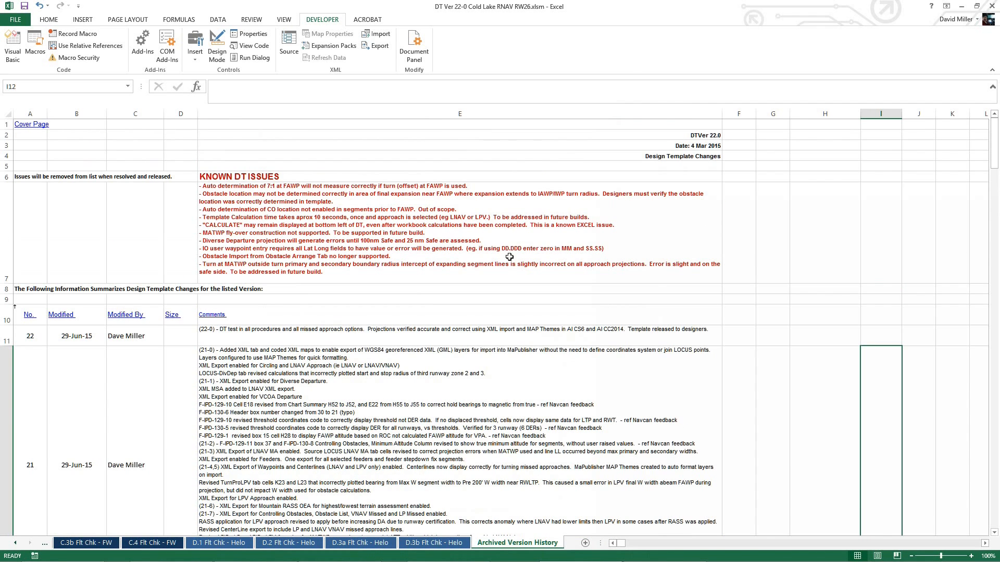
{"action": "left_click", "coordinate": [654, 241]}
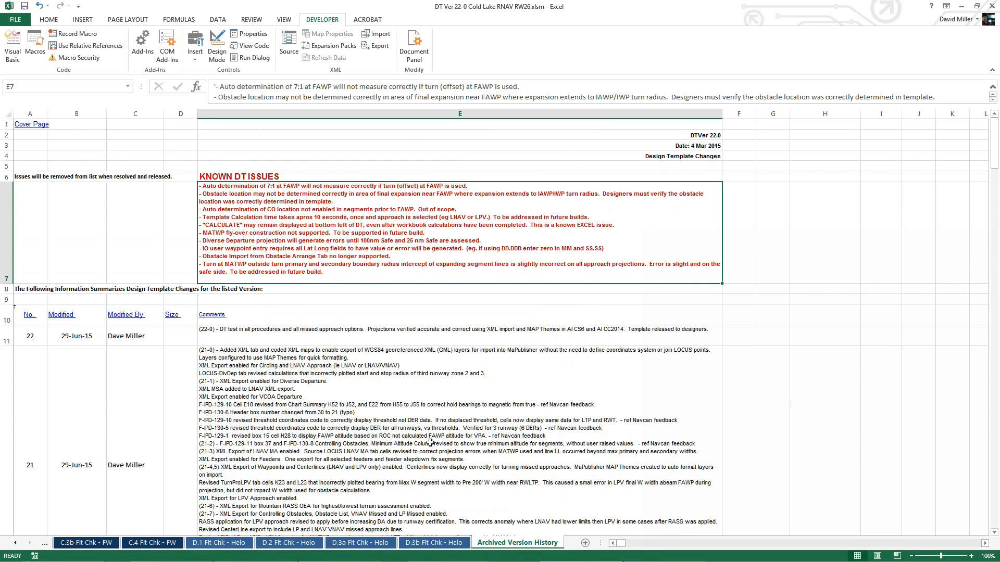
{"action": "left_click", "coordinate": [383, 46]}
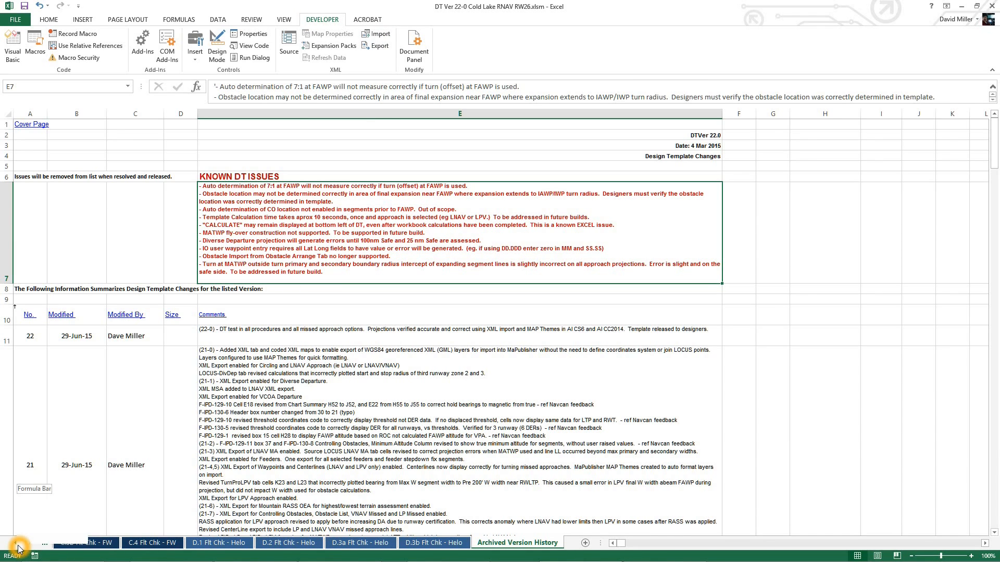
Step: Make sure Developer is enabled among the main ribbon tabs in the Excel options and apply the ribbon customization
{"action": "left_click", "coordinate": [29, 20]}
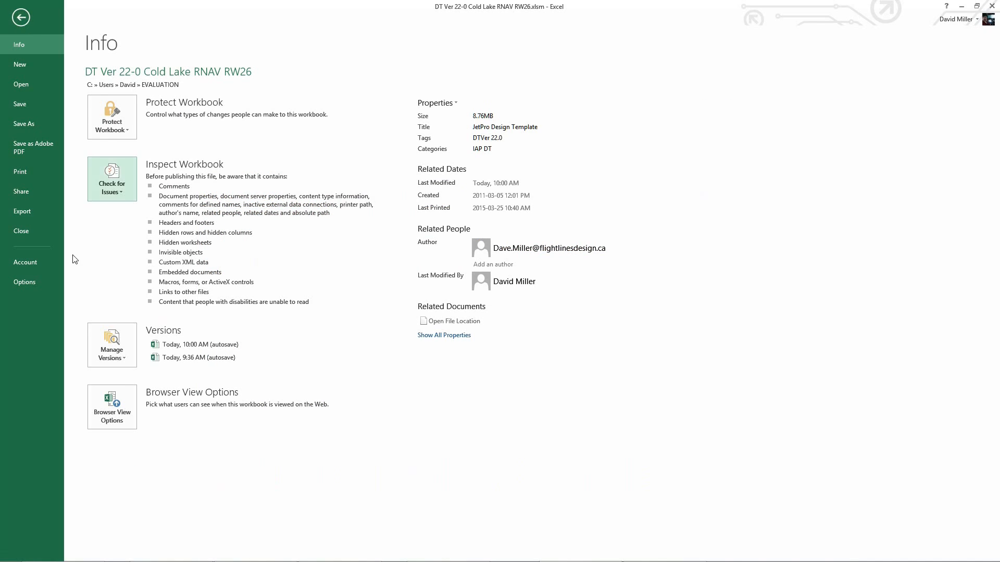
{"action": "left_click", "coordinate": [30, 282]}
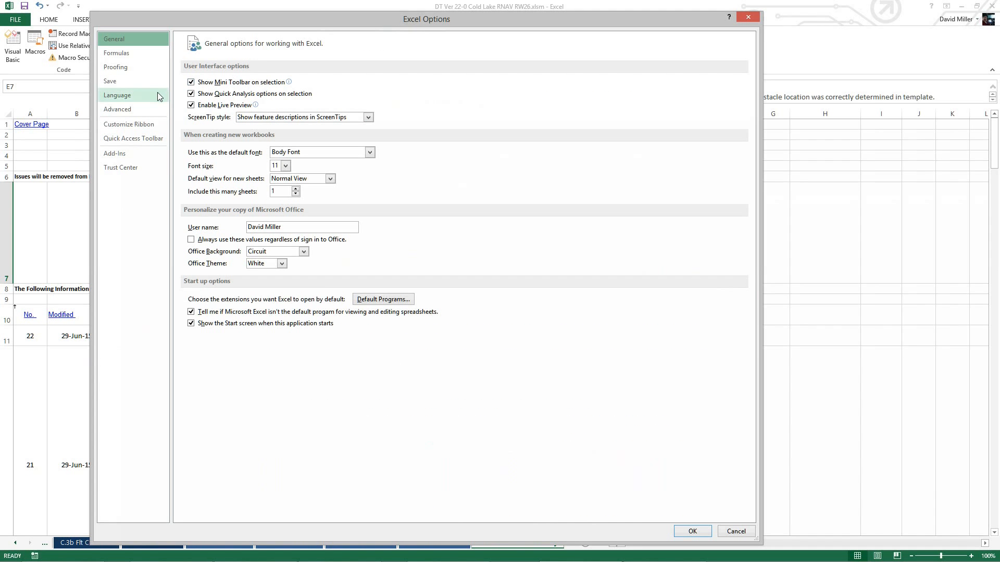
{"action": "left_click", "coordinate": [148, 125]}
{"action": "left_click", "coordinate": [500, 177]}
{"action": "left_click", "coordinate": [500, 171]}
{"action": "left_click", "coordinate": [508, 117]}
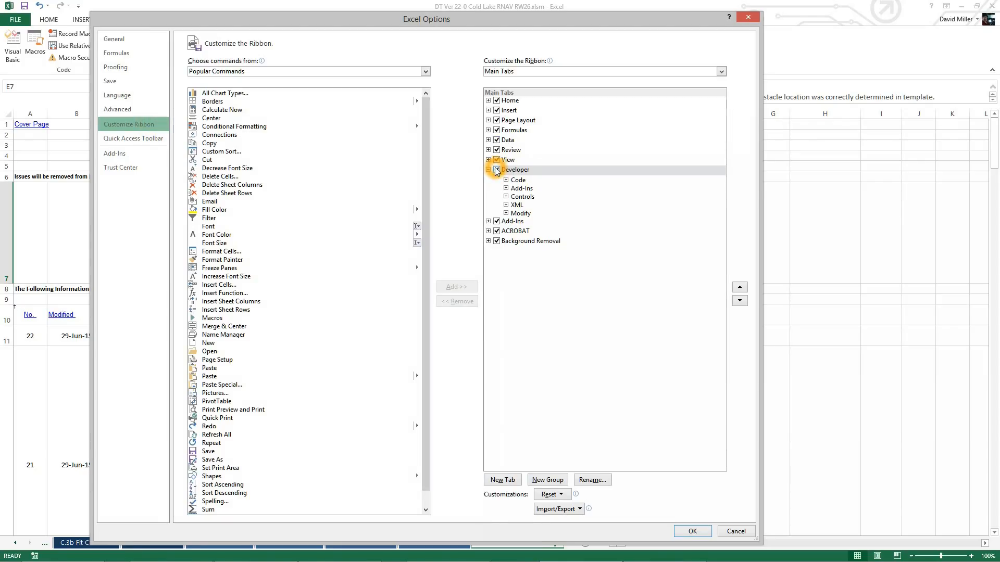
{"action": "left_click", "coordinate": [496, 171]}
{"action": "left_click", "coordinate": [501, 171]}
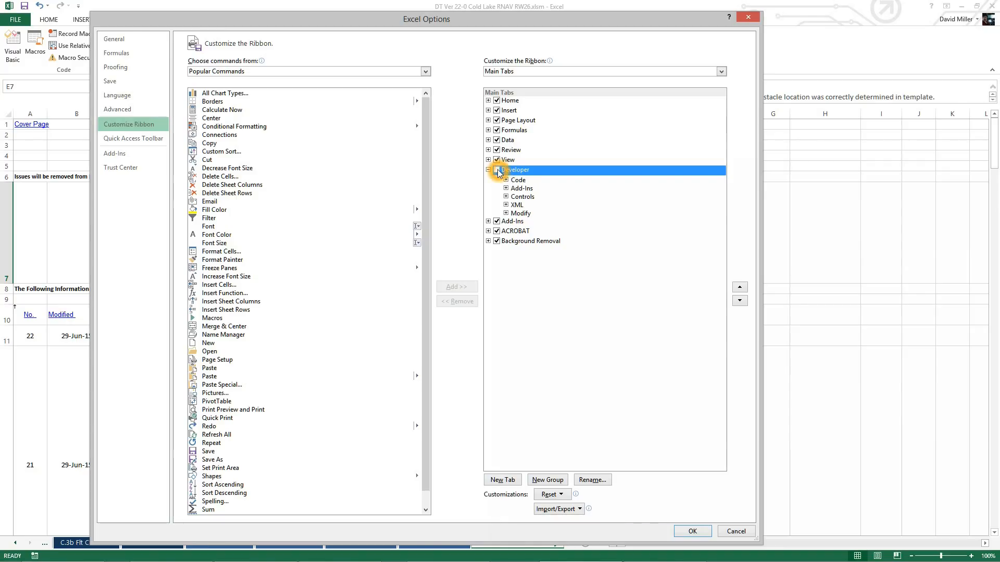
{"action": "left_click", "coordinate": [498, 170]}
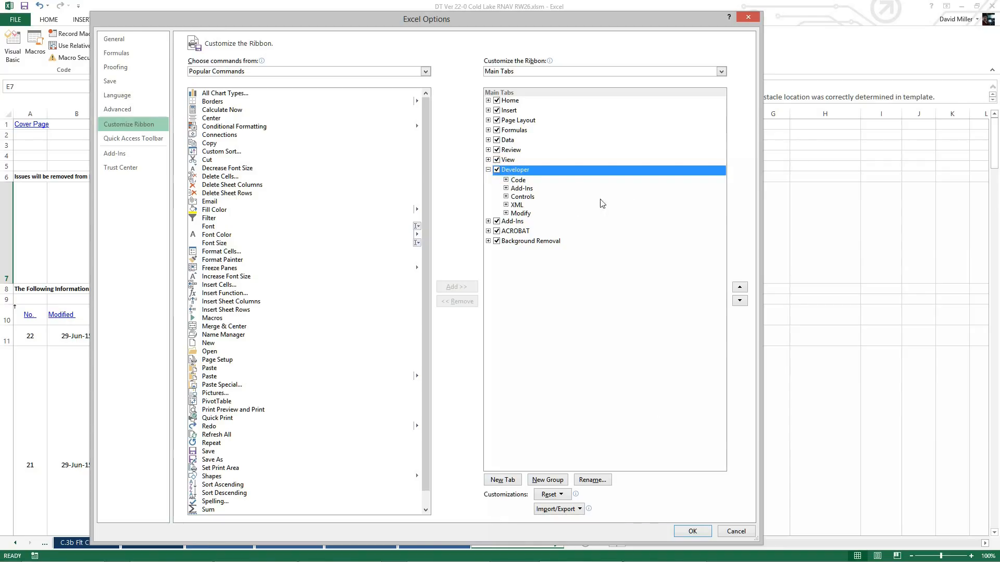
{"action": "left_click", "coordinate": [693, 532]}
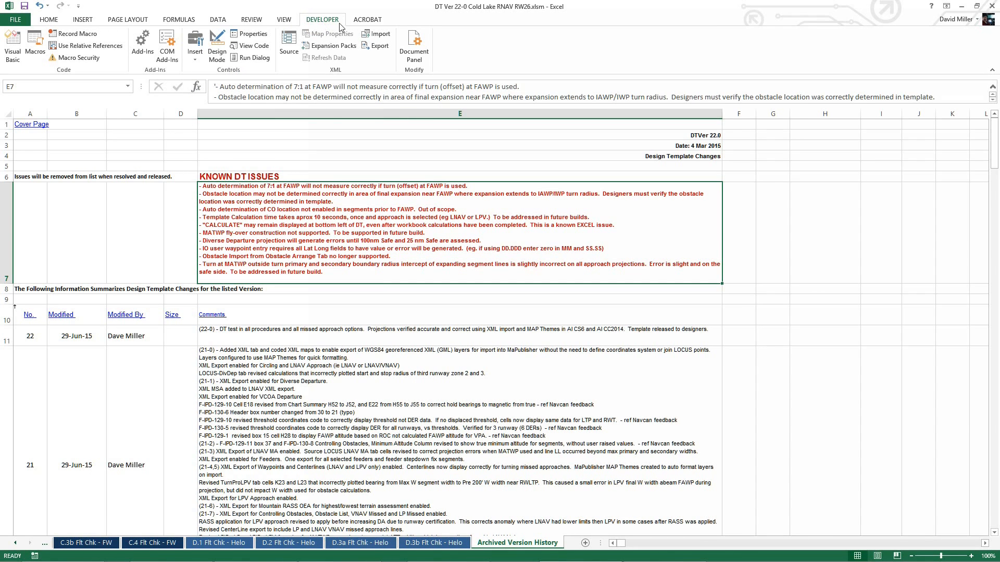
{"action": "left_click", "coordinate": [49, 19]}
{"action": "left_click", "coordinate": [82, 19]}
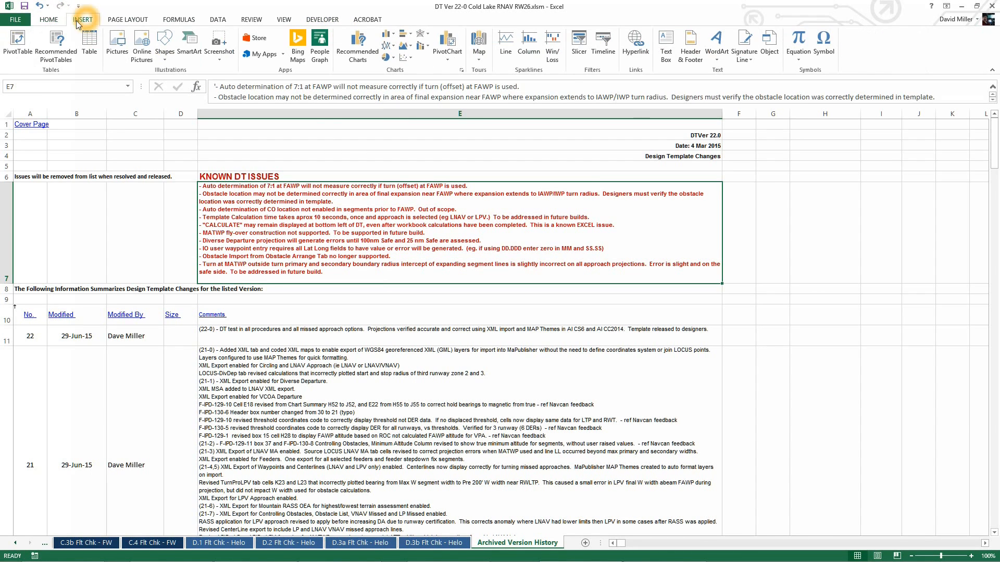
{"action": "left_click", "coordinate": [319, 19]}
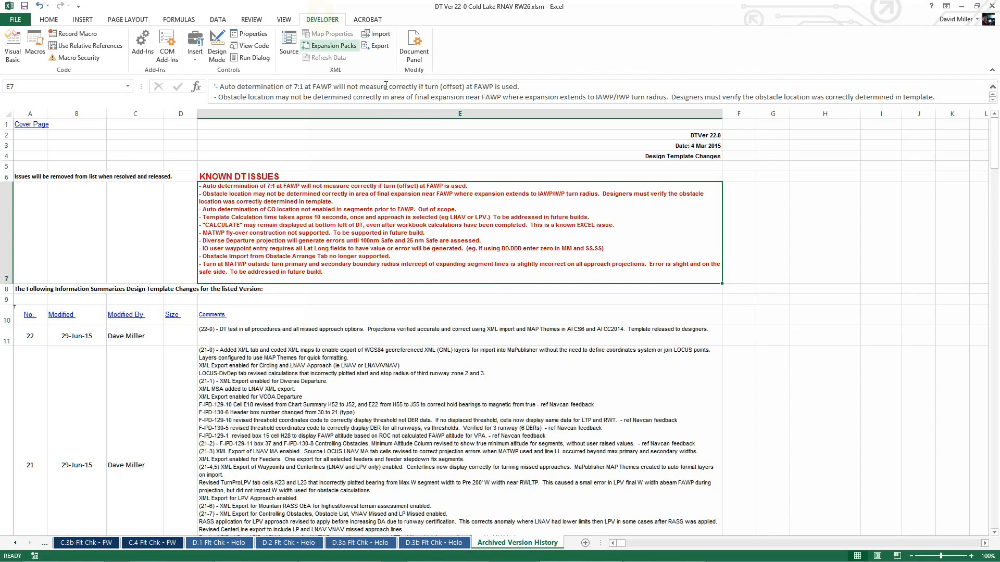
{"action": "left_click", "coordinate": [871, 459]}
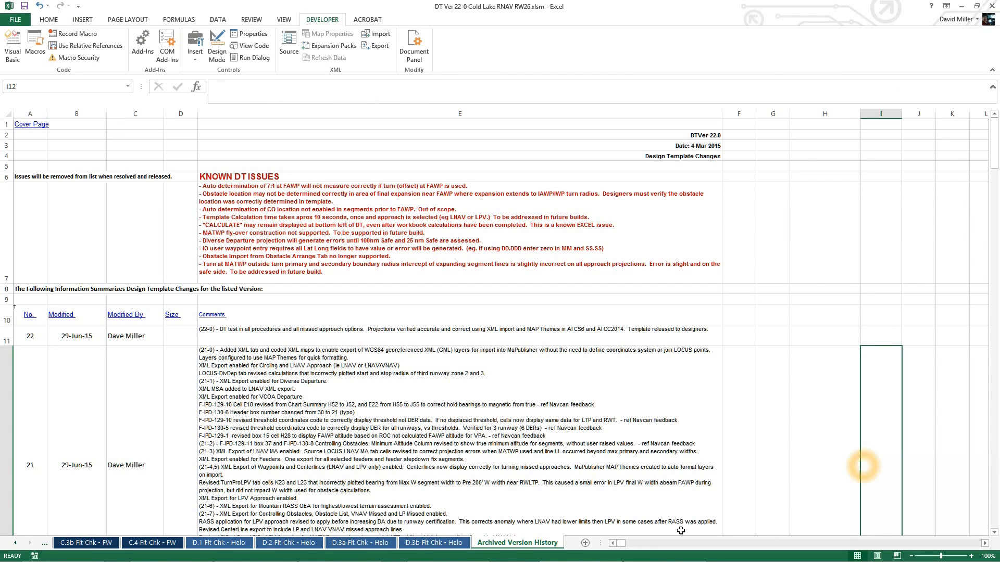
Step: Display the Constants sheet and examine the procedures selected under Procedure Assessed on this DT
{"action": "left_click", "coordinate": [15, 543], "text": "ctrl"}
{"action": "left_click", "coordinate": [231, 542]}
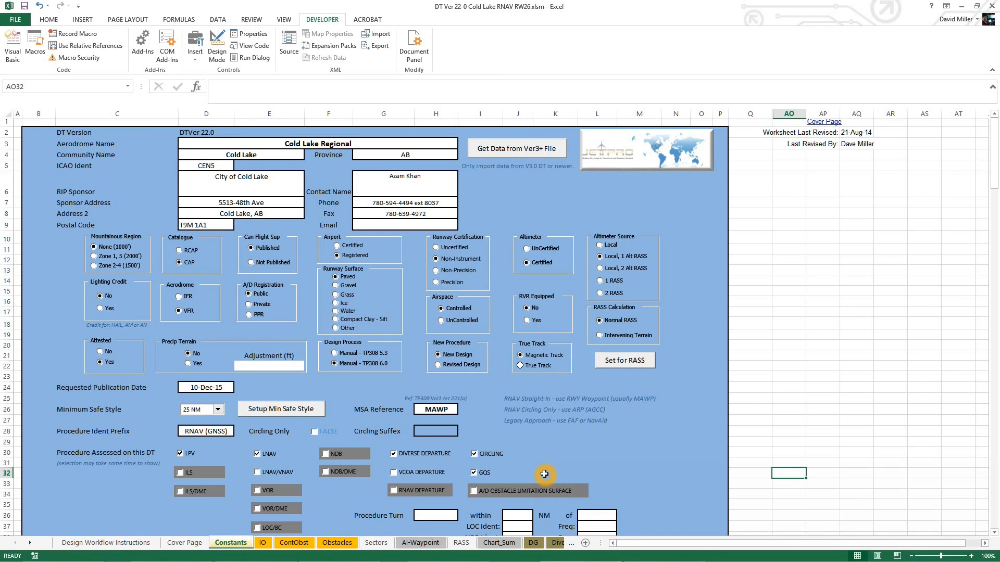
{"action": "left_click", "coordinate": [191, 458]}
{"action": "left_click", "coordinate": [249, 459]}
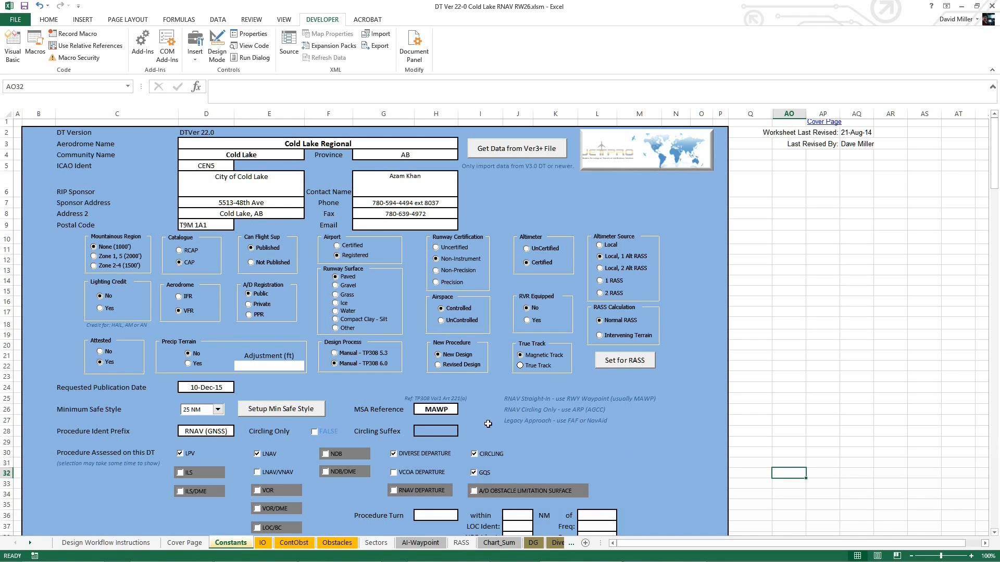
{"action": "scroll", "coordinate": [788, 423], "scroll_direction": "down", "scroll_amount": 2}
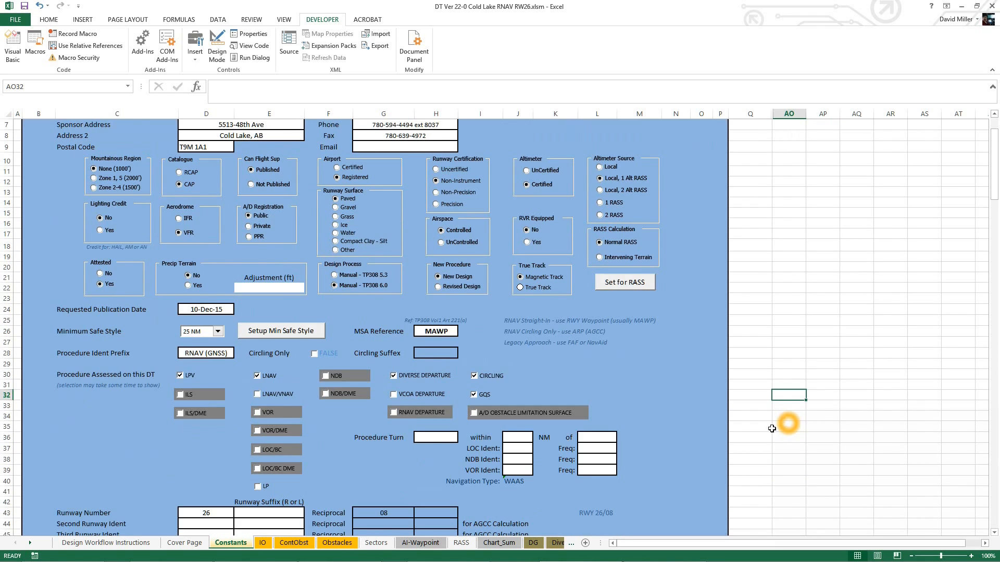
{"action": "mouse_move", "coordinate": [784, 557]}
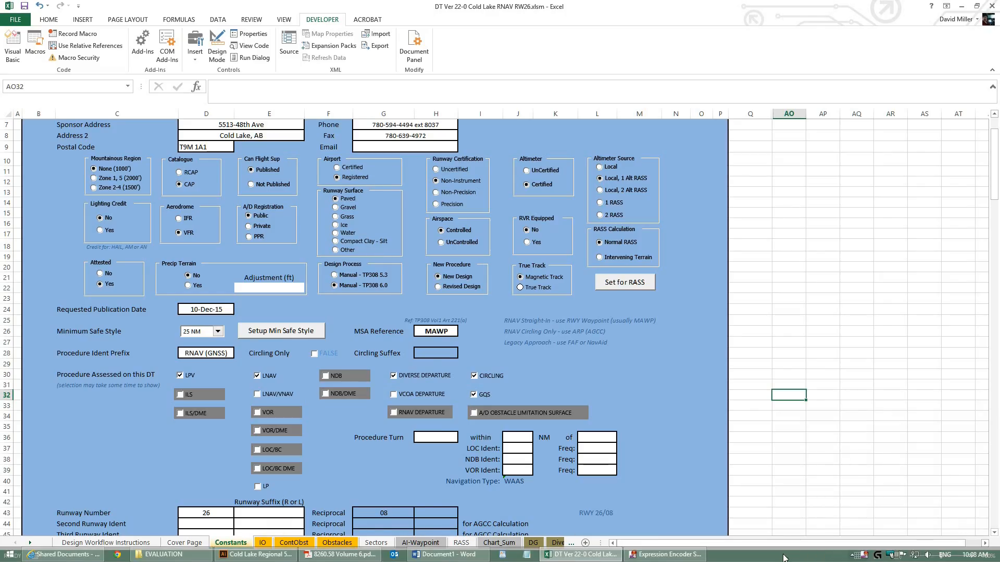
{"action": "left_click", "coordinate": [832, 439]}
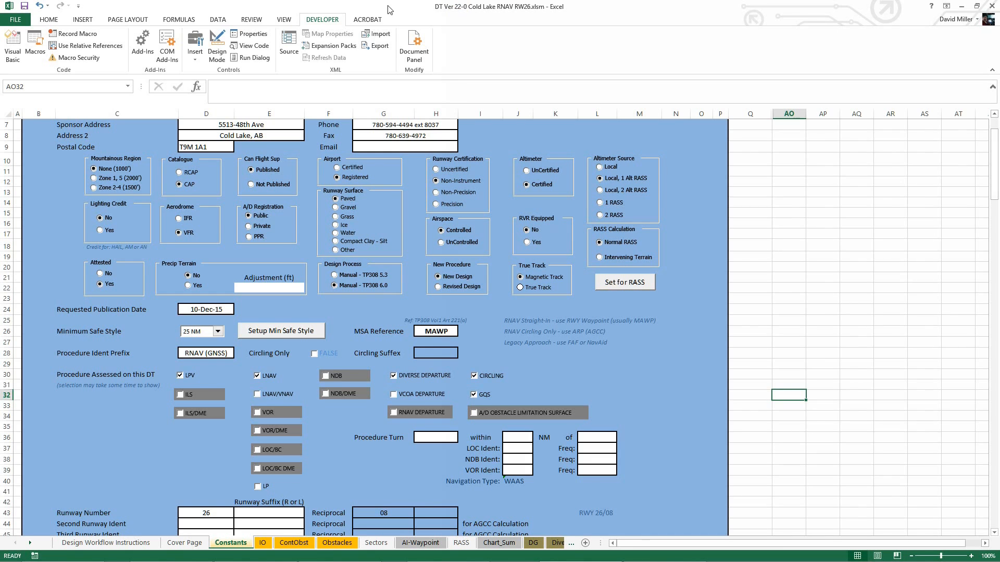
Step: Check which calculation mode is set for the workbook's formulas
{"action": "left_click", "coordinate": [292, 21]}
{"action": "left_click", "coordinate": [179, 19]}
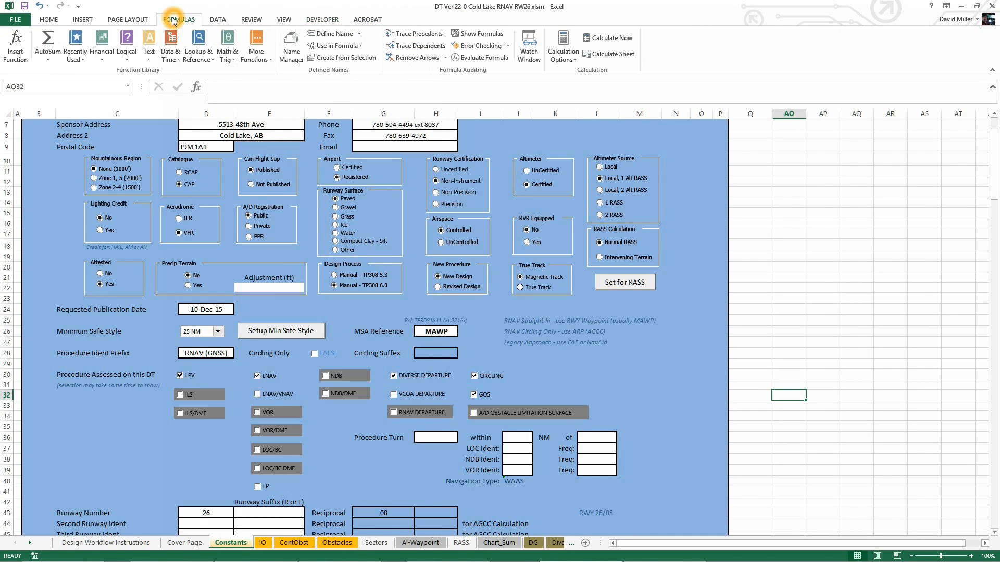
{"action": "left_click", "coordinate": [563, 49]}
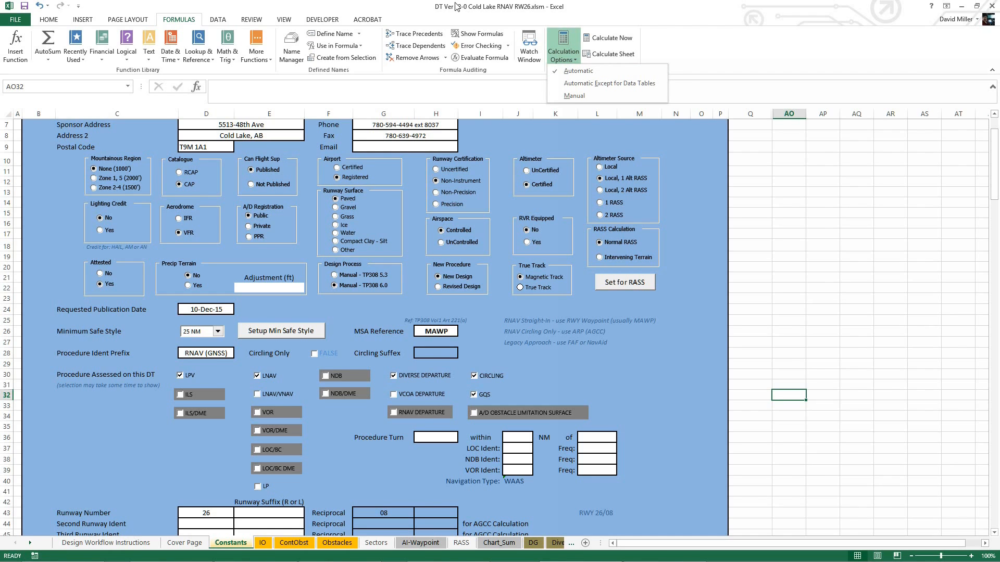
{"action": "left_click", "coordinate": [417, 12]}
{"action": "left_click", "coordinate": [822, 248]}
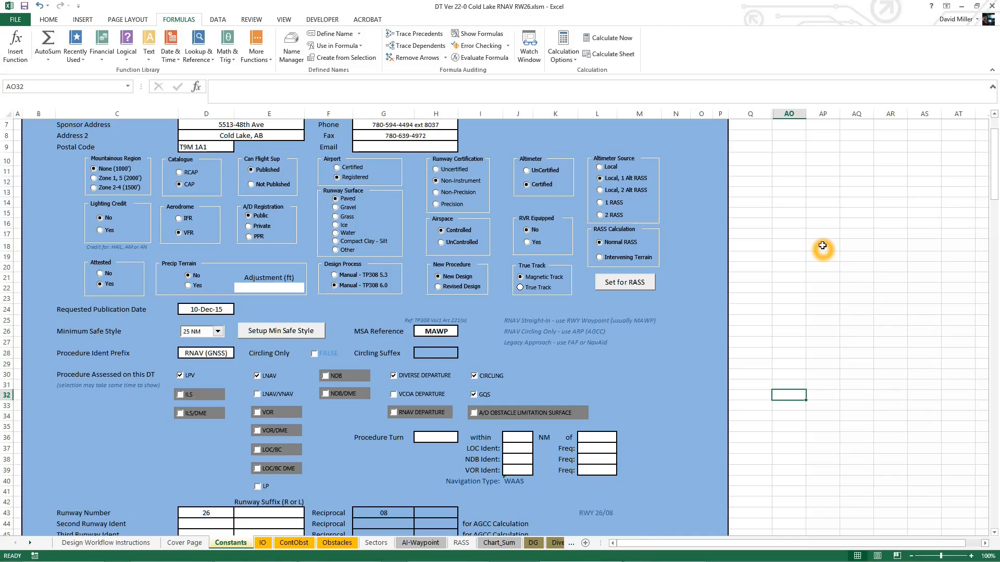
{"action": "left_click", "coordinate": [565, 62]}
{"action": "left_click", "coordinate": [565, 63]}
{"action": "left_click", "coordinate": [767, 171]}
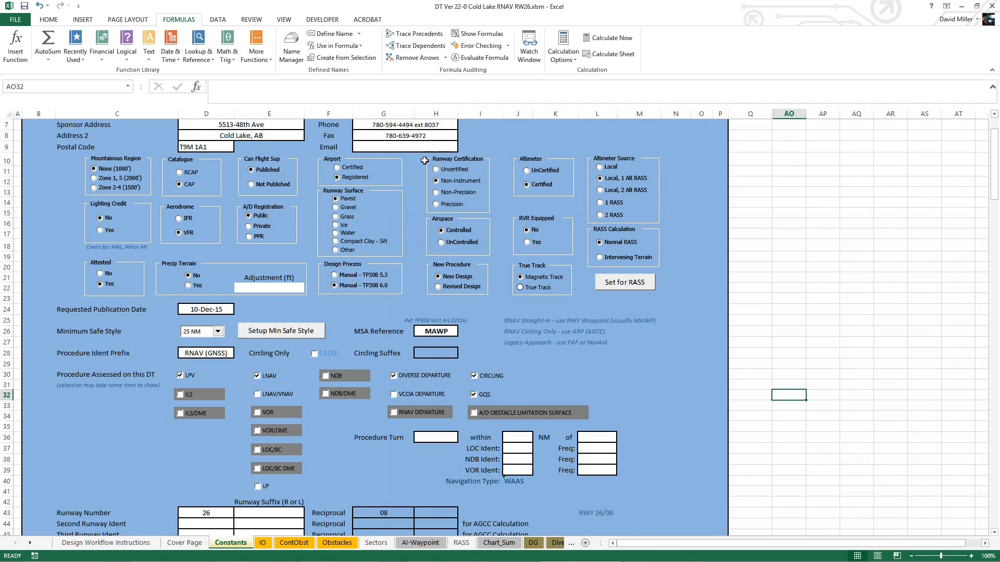
Step: Display the IO sheet and examine its approach settings down to the Part 5 Missed Approach Design Settings
{"action": "left_click", "coordinate": [262, 543]}
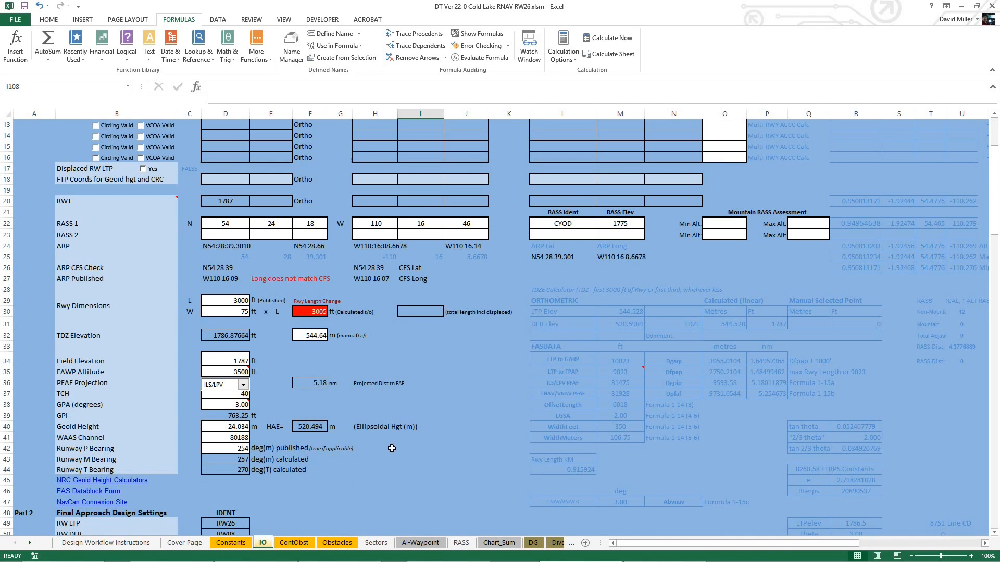
{"action": "scroll", "coordinate": [454, 388], "scroll_direction": "down", "scroll_amount": 5}
{"action": "scroll", "coordinate": [455, 388], "scroll_direction": "down", "scroll_amount": 11}
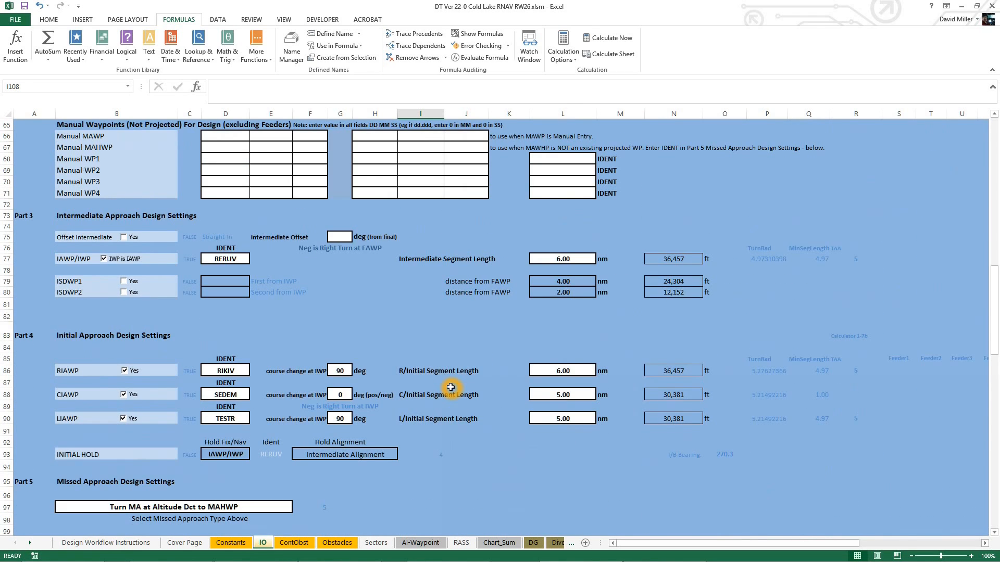
{"action": "scroll", "coordinate": [447, 387], "scroll_direction": "down", "scroll_amount": 6}
{"action": "scroll", "coordinate": [427, 375], "scroll_direction": "up", "scroll_amount": 4}
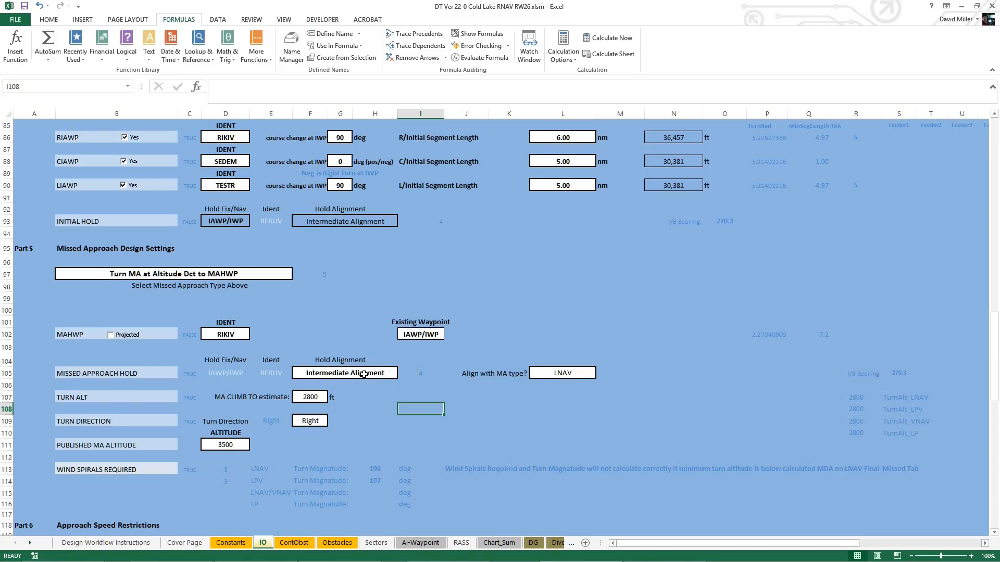
Step: Examine the IO sheet's Approach Speed Restrictions, Feeder Design Settings and RNAV Departure sections
{"action": "scroll", "coordinate": [519, 345], "scroll_direction": "down", "scroll_amount": 5}
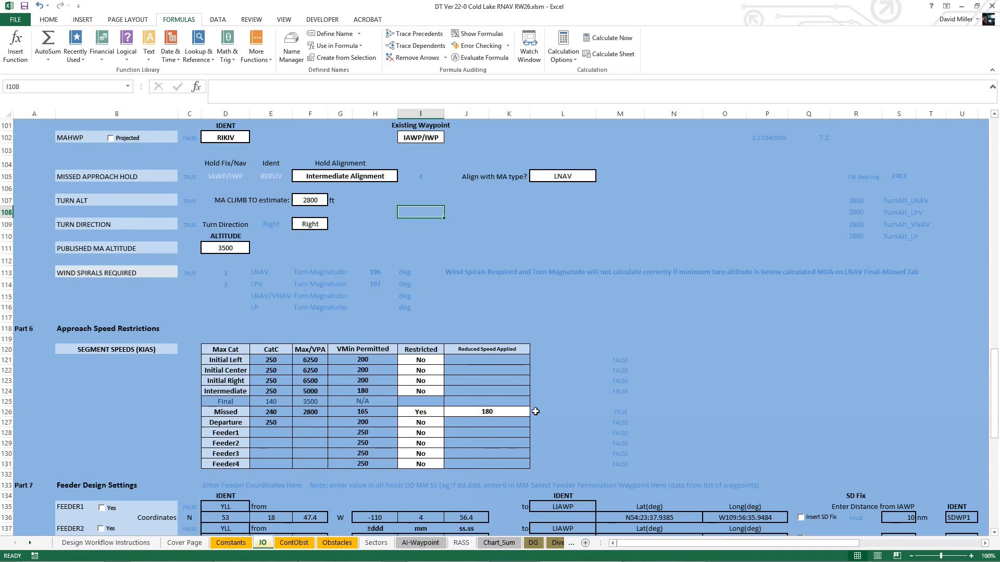
{"action": "scroll", "coordinate": [562, 402], "scroll_direction": "down", "scroll_amount": 7}
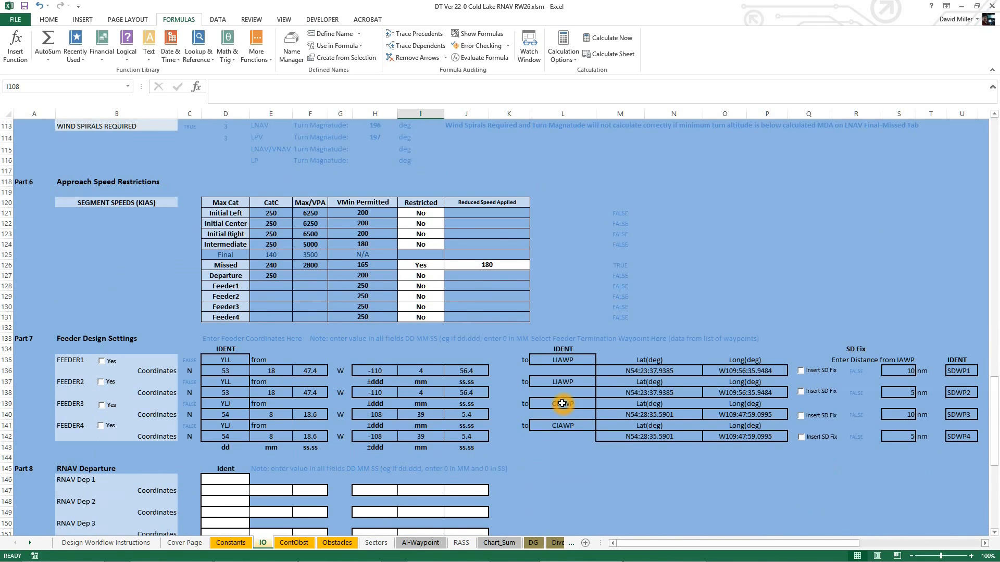
{"action": "scroll", "coordinate": [561, 401], "scroll_direction": "up", "scroll_amount": 5}
{"action": "scroll", "coordinate": [560, 345], "scroll_direction": "up", "scroll_amount": 20}
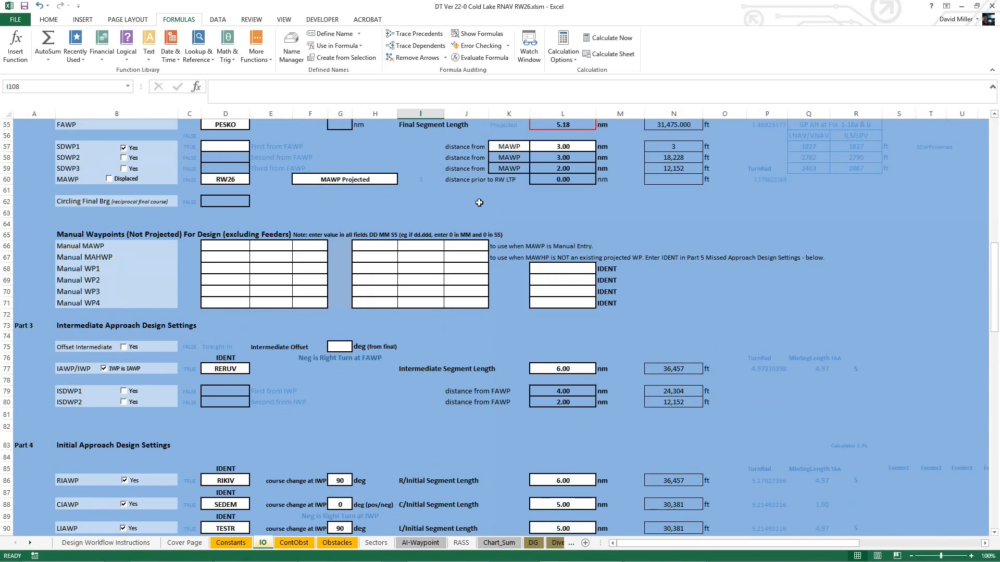
Step: Start an XML export and examine the 00-series maps, including Circling, Diverse_Dep, ESA and VCOA_Dep
{"action": "left_click", "coordinate": [321, 20]}
{"action": "left_click", "coordinate": [376, 46]}
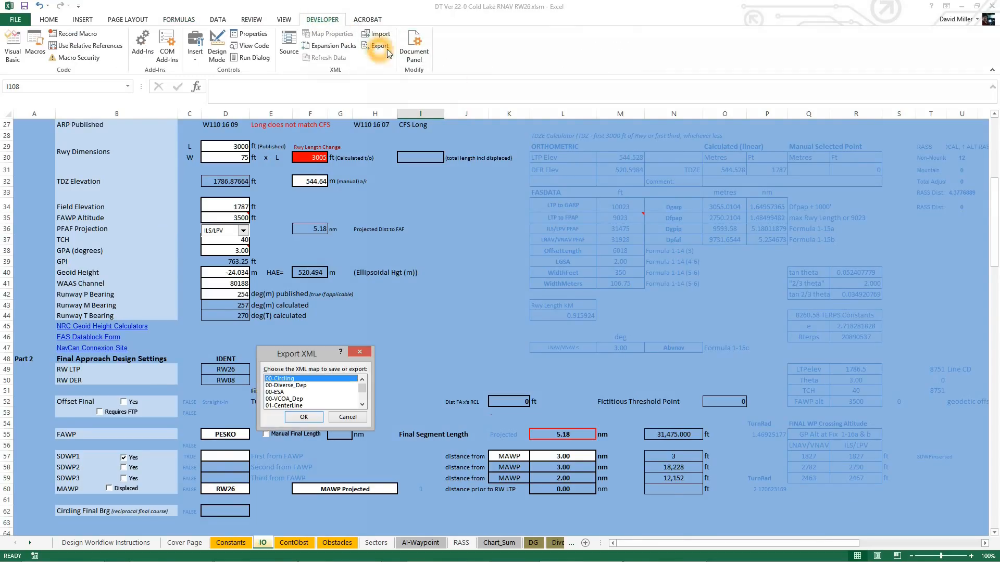
{"action": "left_click", "coordinate": [363, 405]}
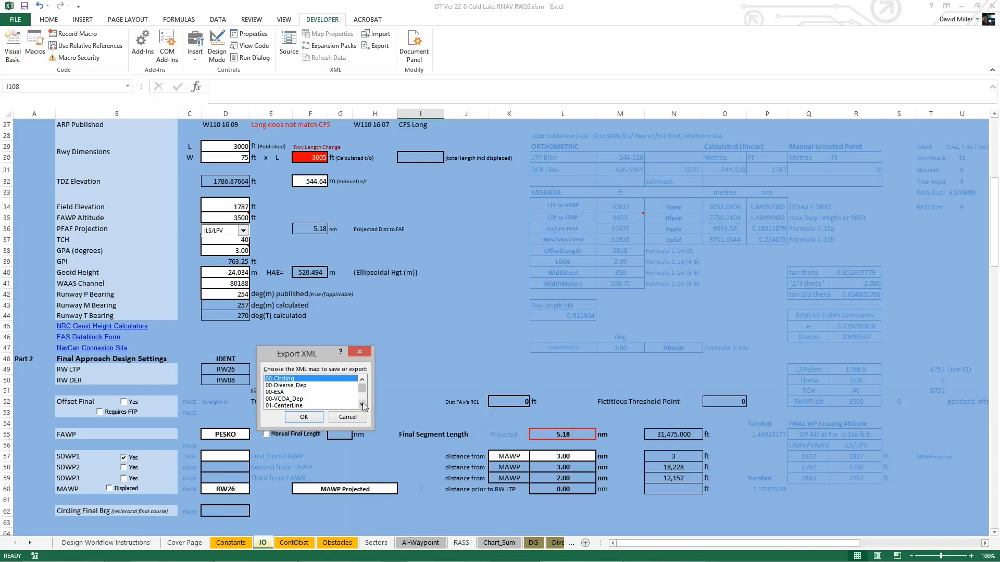
{"action": "left_click", "coordinate": [361, 404]}
{"action": "left_click", "coordinate": [353, 401]}
{"action": "left_click", "coordinate": [318, 390]}
{"action": "left_click", "coordinate": [313, 389]}
{"action": "left_click", "coordinate": [296, 395]}
{"action": "left_click", "coordinate": [313, 396]}
{"action": "left_click", "coordinate": [310, 400]}
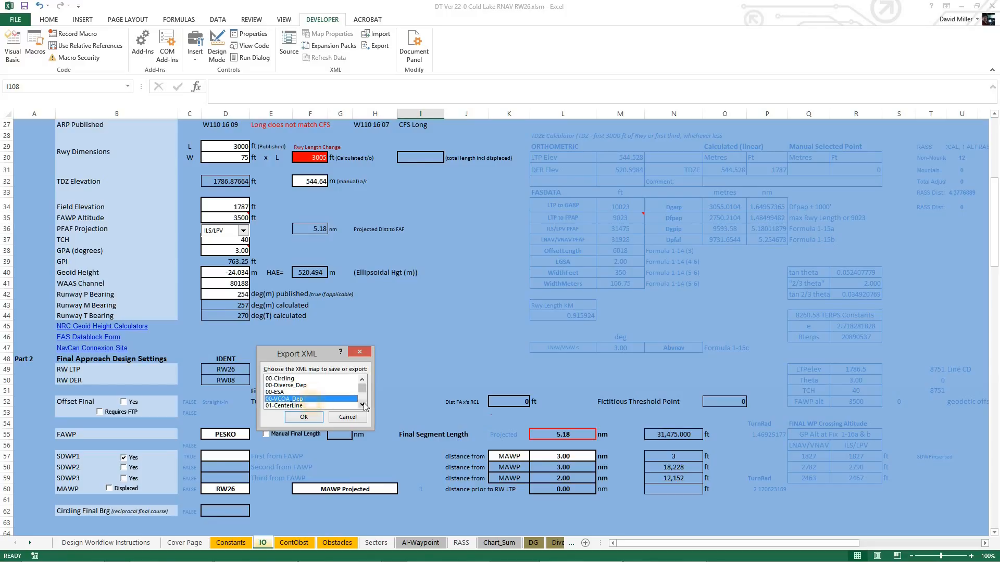
{"action": "left_click", "coordinate": [363, 406]}
{"action": "left_click", "coordinate": [363, 406]}
{"action": "left_click", "coordinate": [305, 385]}
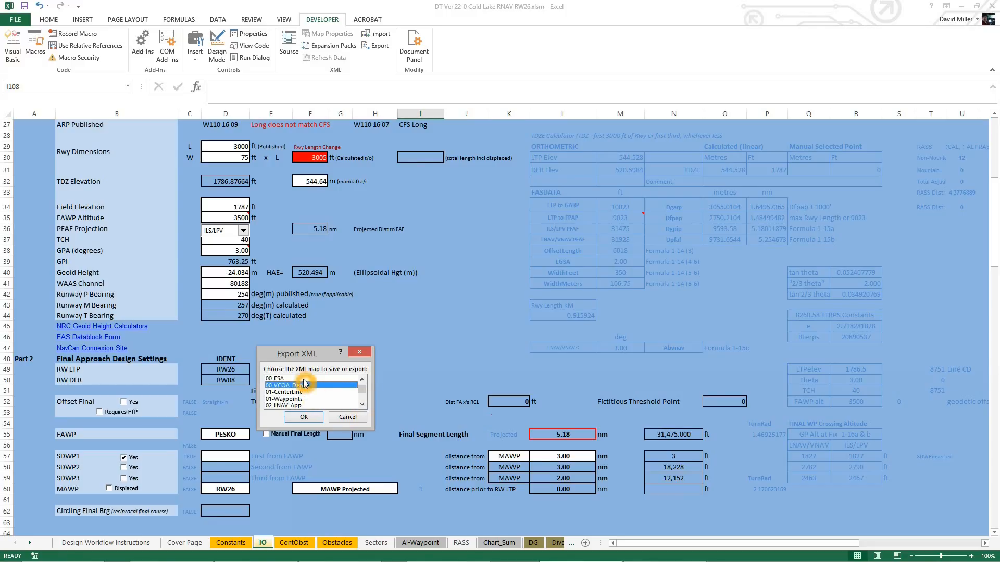
Step: Examine the 02-series LNAV and 03-series LPV approach and missed approach maps offered for export
{"action": "left_click", "coordinate": [363, 405]}
{"action": "left_click", "coordinate": [362, 405]}
{"action": "left_click", "coordinate": [363, 405]}
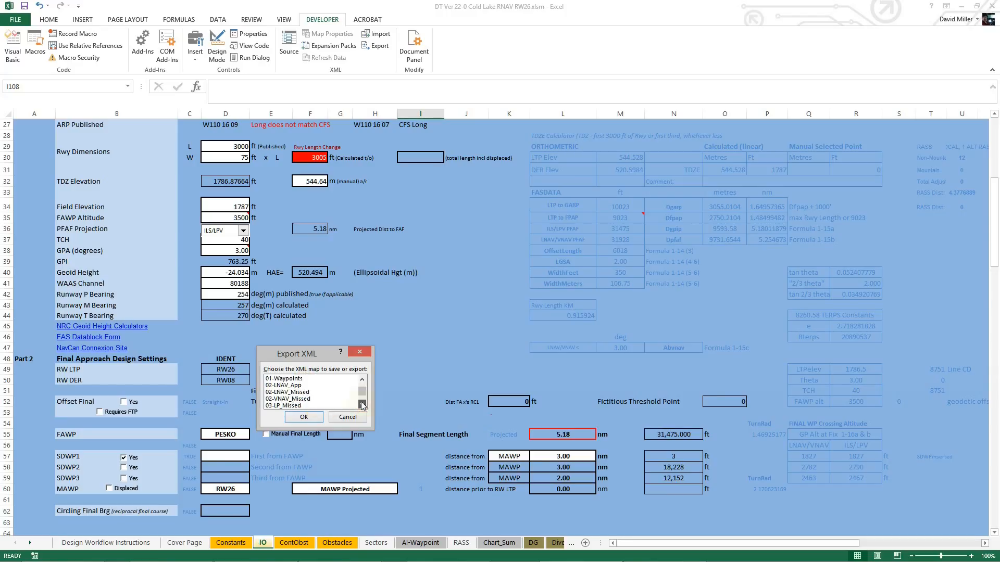
{"action": "left_click", "coordinate": [298, 386]}
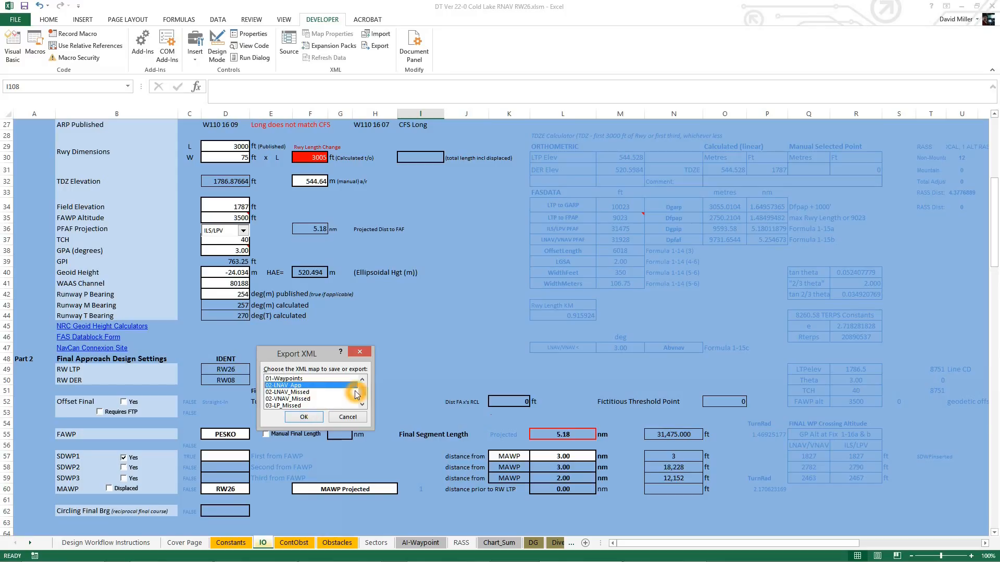
{"action": "scroll", "coordinate": [355, 391], "scroll_direction": "down", "scroll_amount": 1}
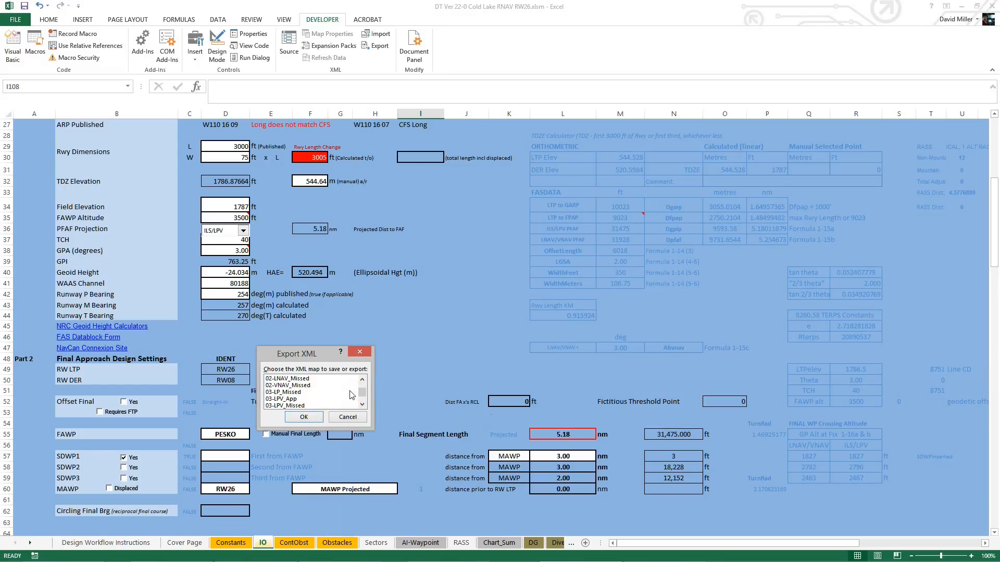
{"action": "left_click", "coordinate": [319, 398]}
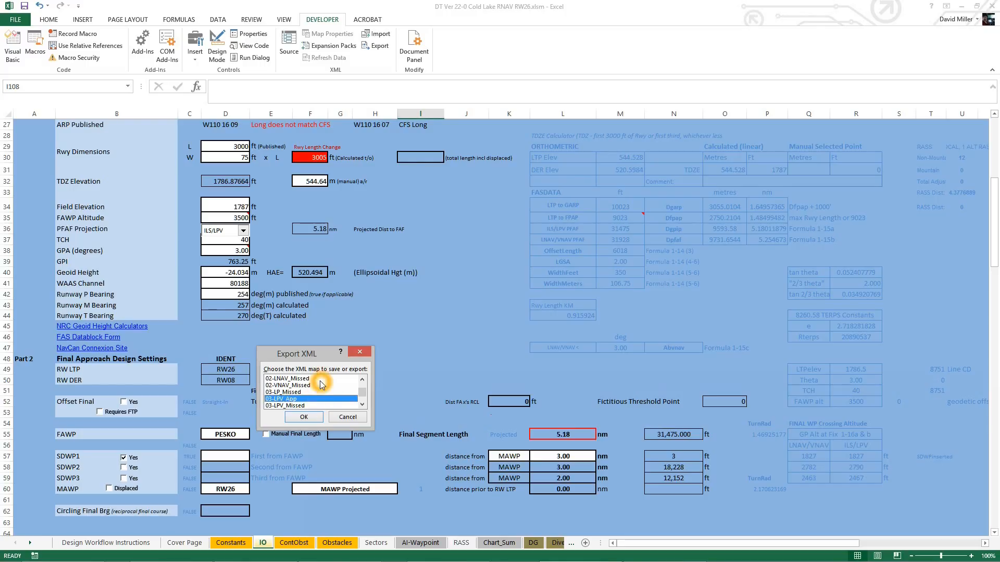
{"action": "scroll", "coordinate": [321, 388], "scroll_direction": "up", "scroll_amount": 2}
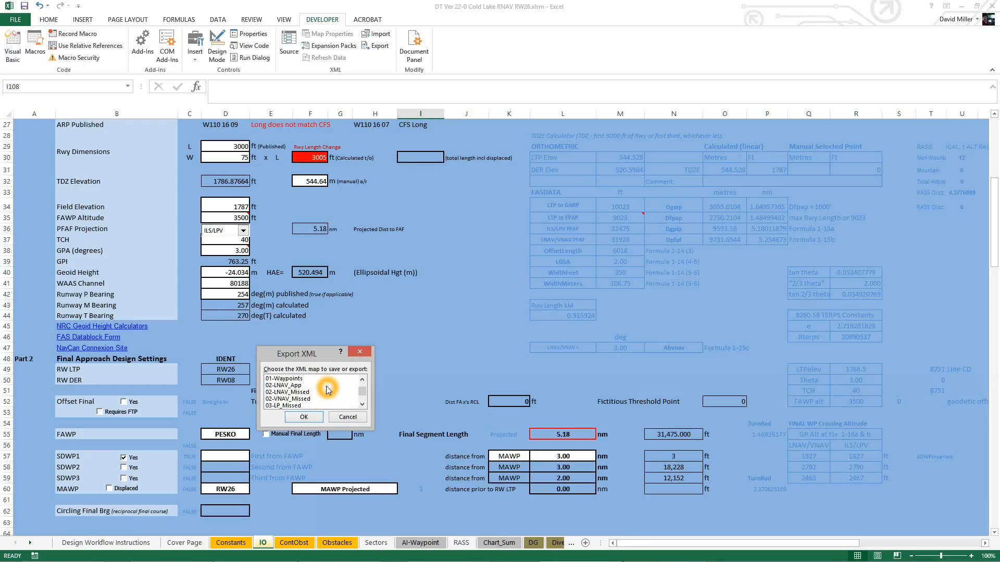
Step: Choose 02-LNAV_App as the XML map to export
{"action": "scroll", "coordinate": [312, 388], "scroll_direction": "down", "scroll_amount": 1}
{"action": "left_click", "coordinate": [292, 386]}
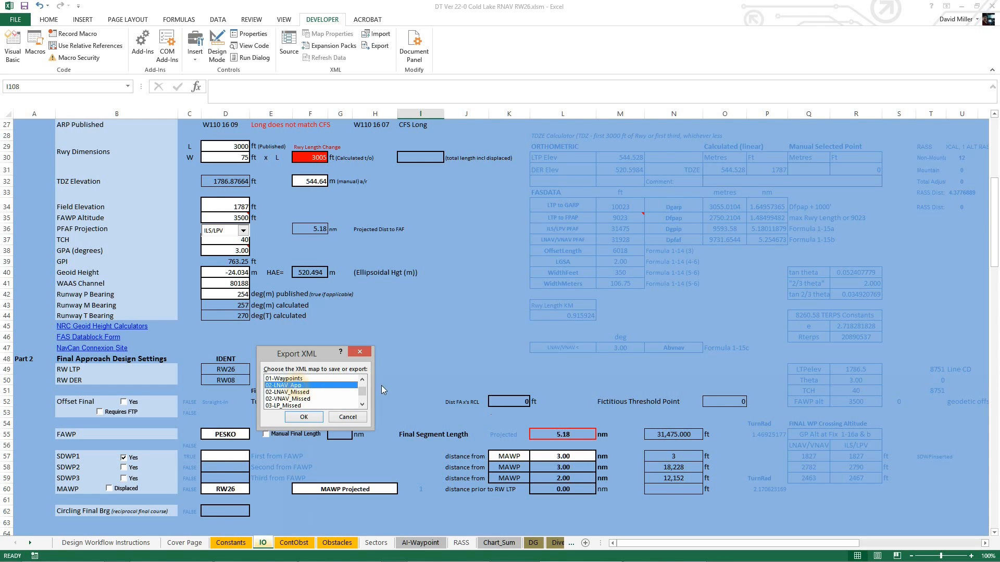
{"action": "left_click", "coordinate": [304, 417]}
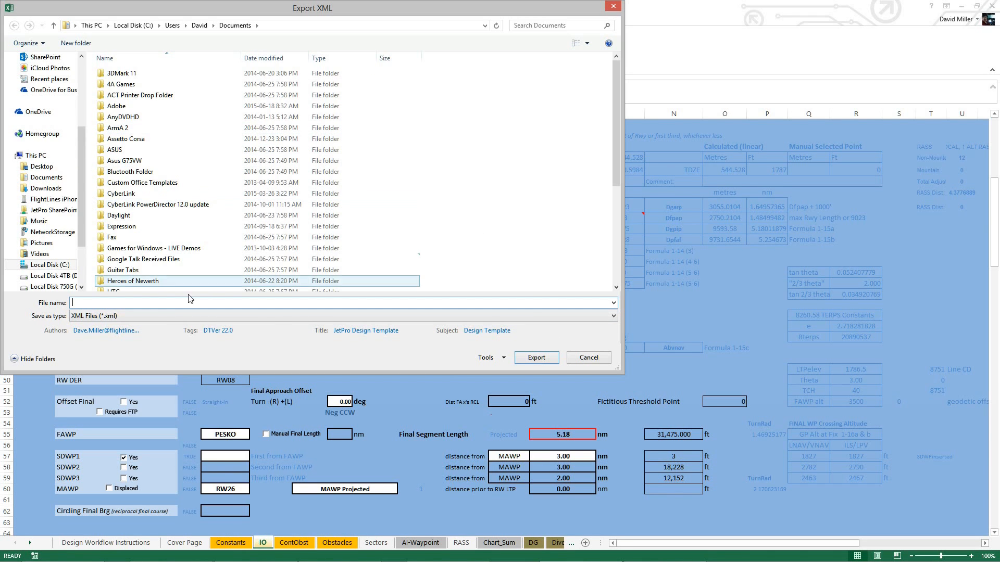
Step: Export the map as LNAV App in the EVALUATION > Cold Lake Regional > Design Files > RW 26 folder
{"action": "scroll", "coordinate": [56, 109], "scroll_direction": "up", "scroll_amount": 4}
{"action": "left_click", "coordinate": [49, 149]}
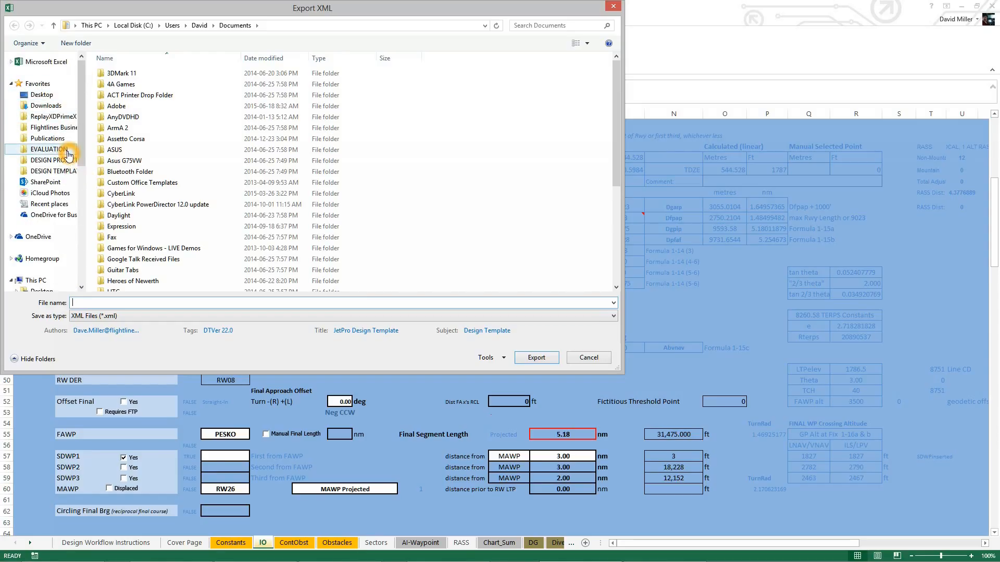
{"action": "left_click", "coordinate": [154, 73]}
{"action": "double_click", "coordinate": [154, 73]}
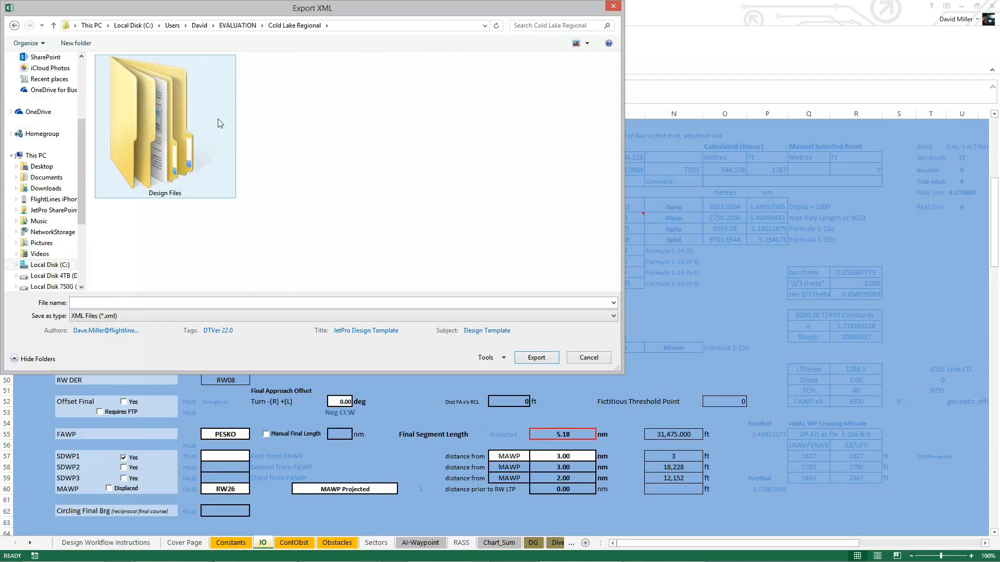
{"action": "double_click", "coordinate": [221, 156]}
{"action": "double_click", "coordinate": [346, 161]}
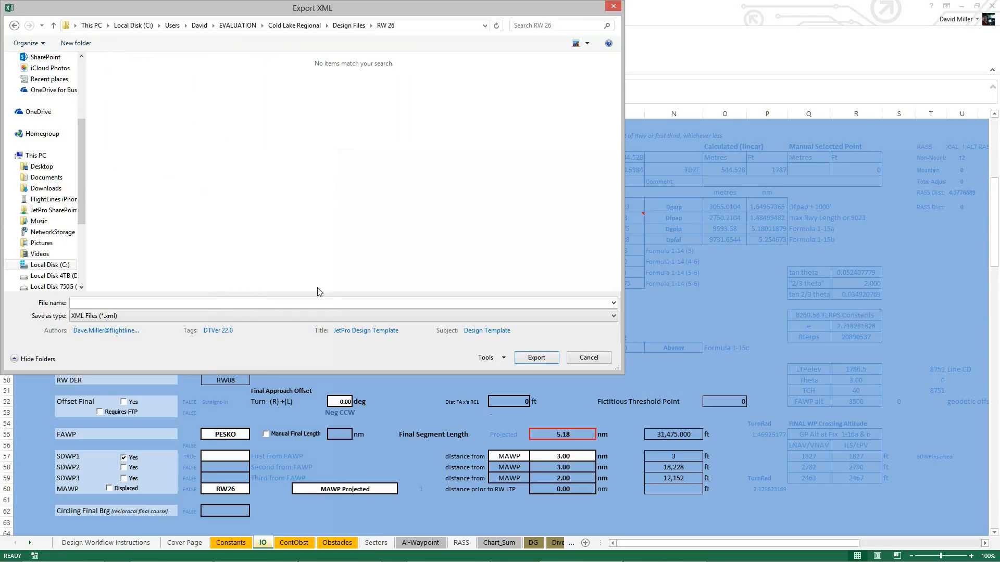
{"action": "left_click", "coordinate": [118, 302]}
{"action": "type", "text": "LNAV App"}
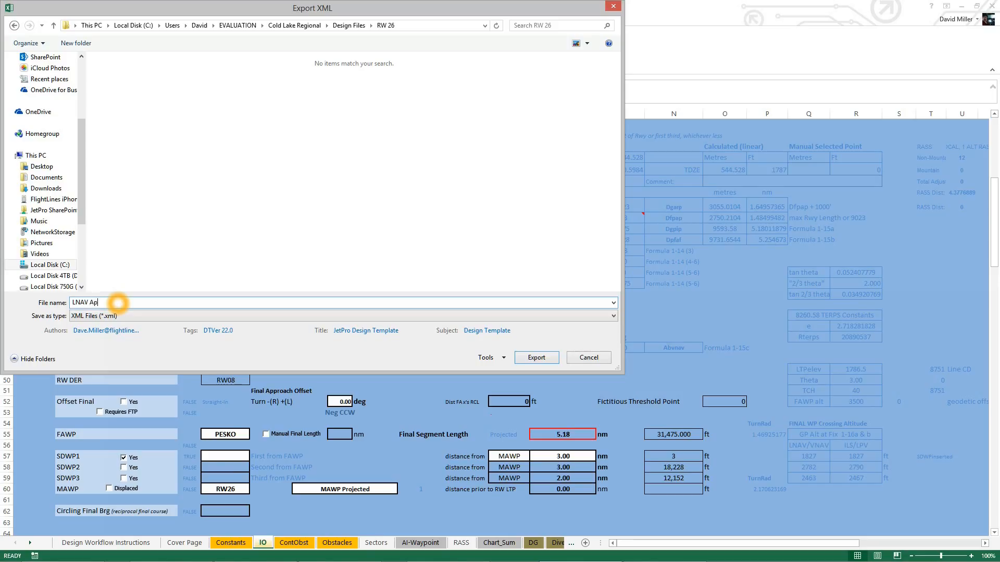
{"action": "left_click", "coordinate": [537, 358]}
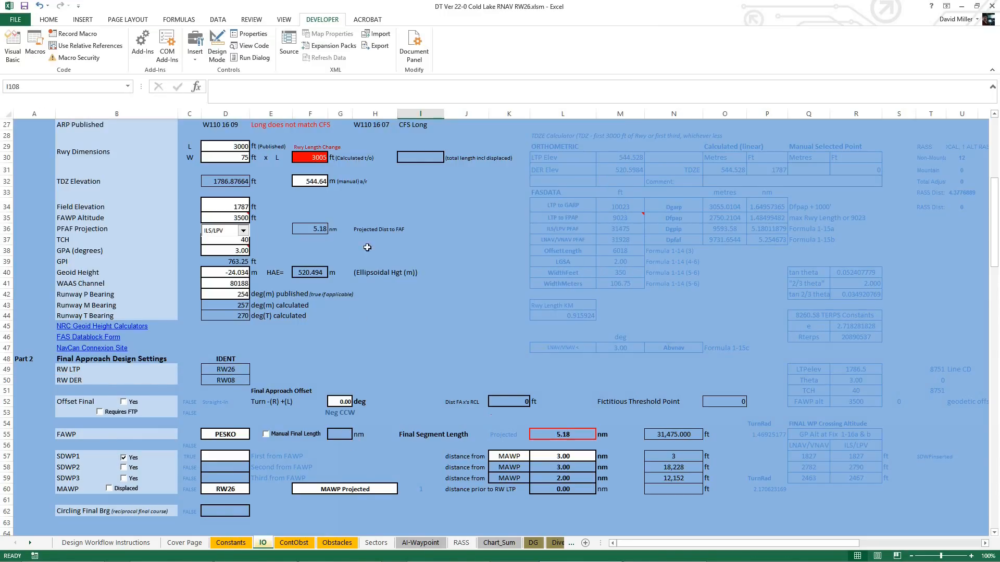
{"action": "left_click", "coordinate": [363, 337]}
Step: Export the 01-CenterLine XML map to the RW 26 folder as CL
{"action": "left_click", "coordinate": [368, 47]}
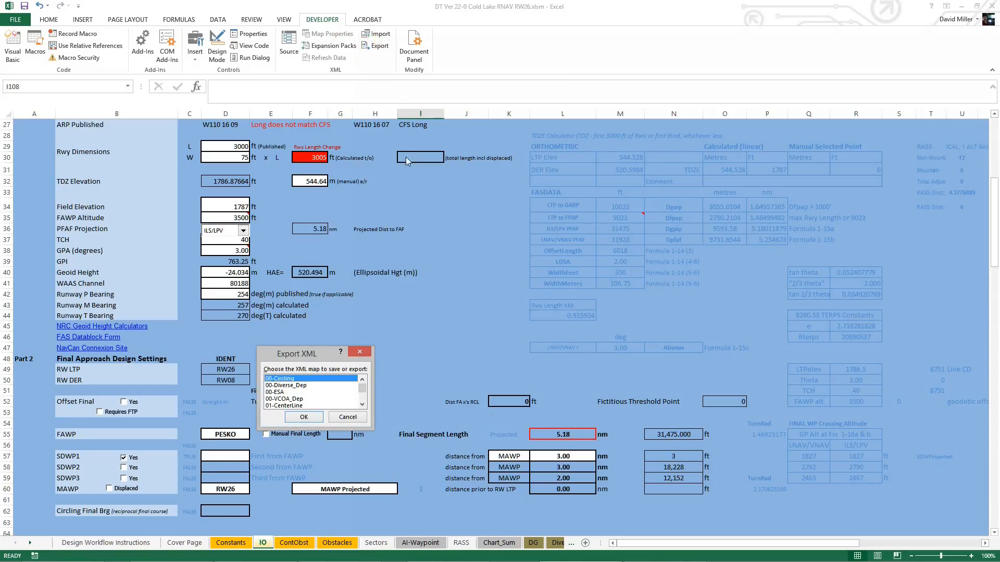
{"action": "left_click", "coordinate": [363, 405]}
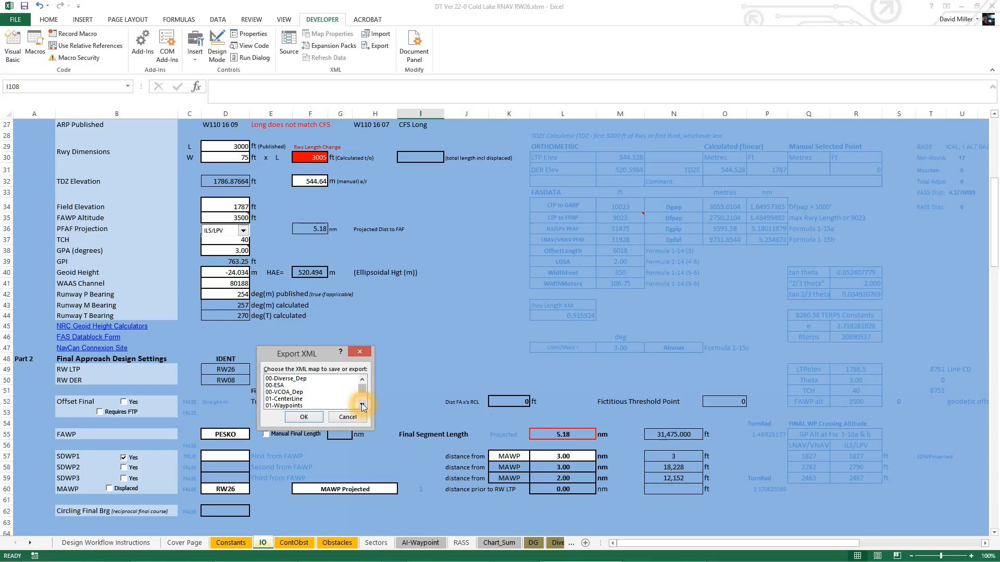
{"action": "left_click", "coordinate": [290, 399]}
{"action": "left_click", "coordinate": [302, 418]}
{"action": "left_click", "coordinate": [136, 309]}
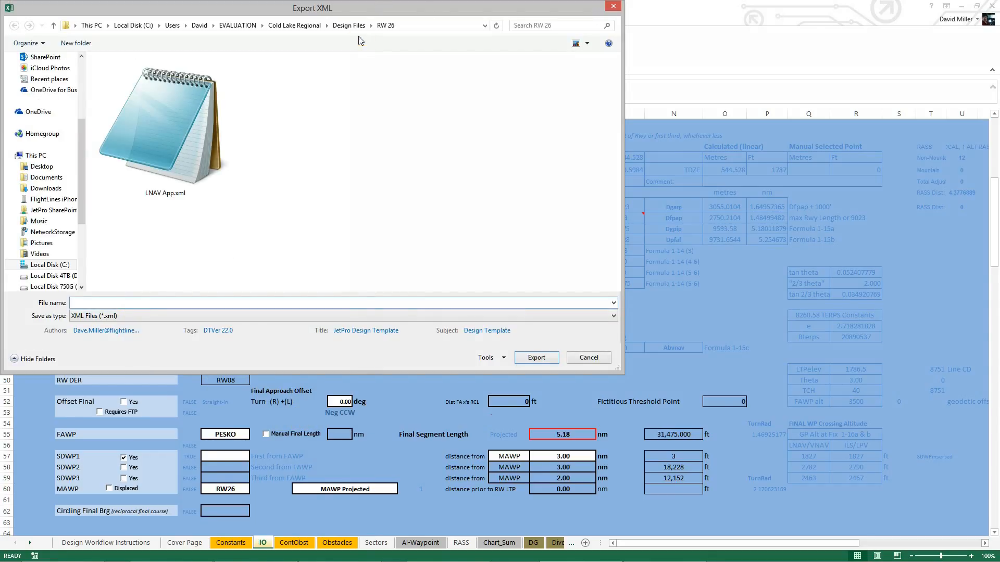
{"action": "left_click", "coordinate": [156, 305]}
{"action": "left_click", "coordinate": [555, 357]}
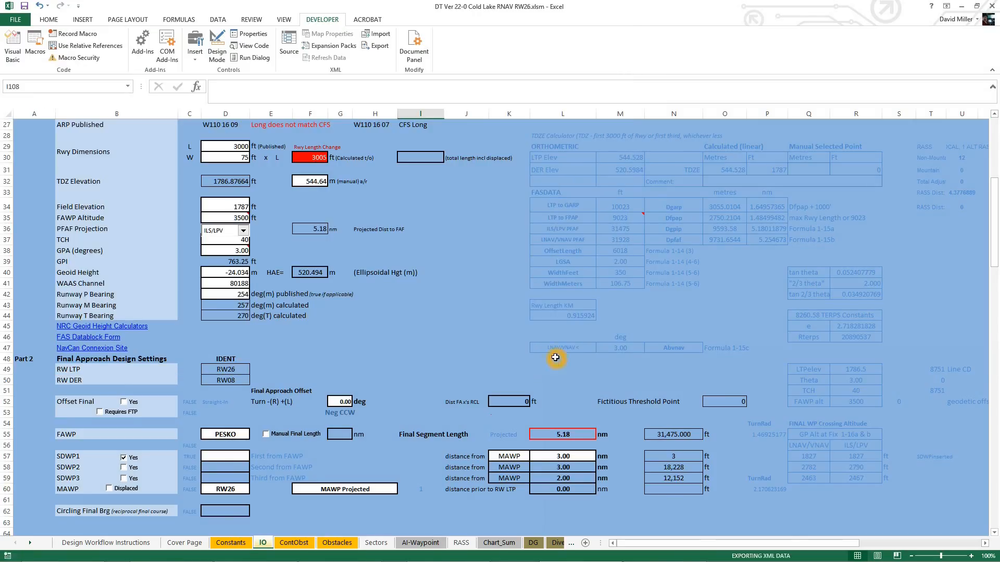
Step: Export the 01-Waypoints XML map to the RW 26 folder as WP
{"action": "left_click", "coordinate": [376, 46]}
{"action": "left_click", "coordinate": [363, 405]}
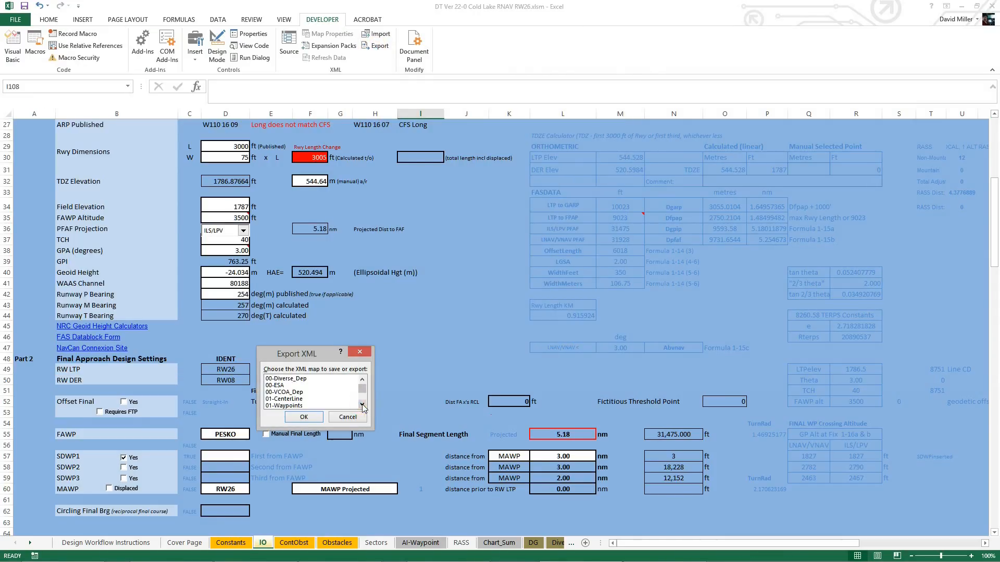
{"action": "left_click", "coordinate": [362, 405]}
{"action": "left_click", "coordinate": [299, 399]}
{"action": "left_click", "coordinate": [305, 417]}
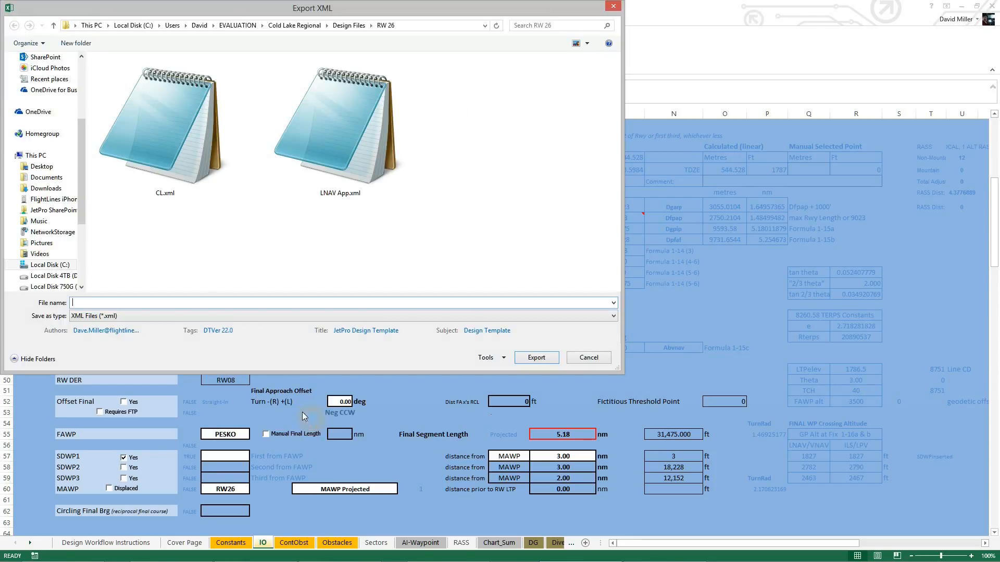
{"action": "left_click", "coordinate": [204, 306]}
{"action": "type", "text": "WP"}
{"action": "left_click", "coordinate": [535, 357]}
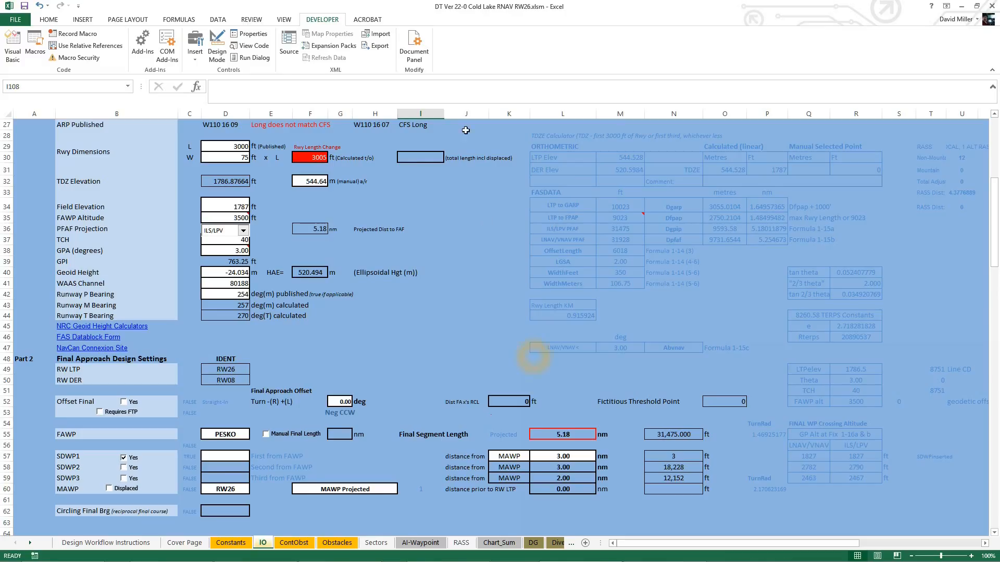
Step: Export the 02-LNAV_Missed XML map to the RW 26 folder as LNAV Missed
{"action": "left_click", "coordinate": [377, 46]}
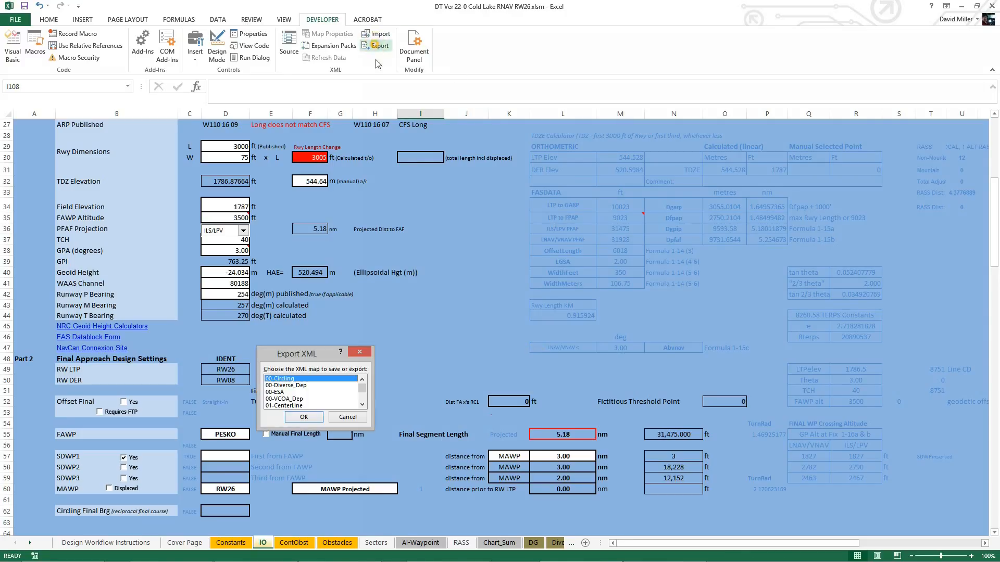
{"action": "left_click", "coordinate": [361, 405]}
{"action": "left_click", "coordinate": [362, 405]}
{"action": "left_click", "coordinate": [362, 405]}
{"action": "left_click", "coordinate": [361, 405]}
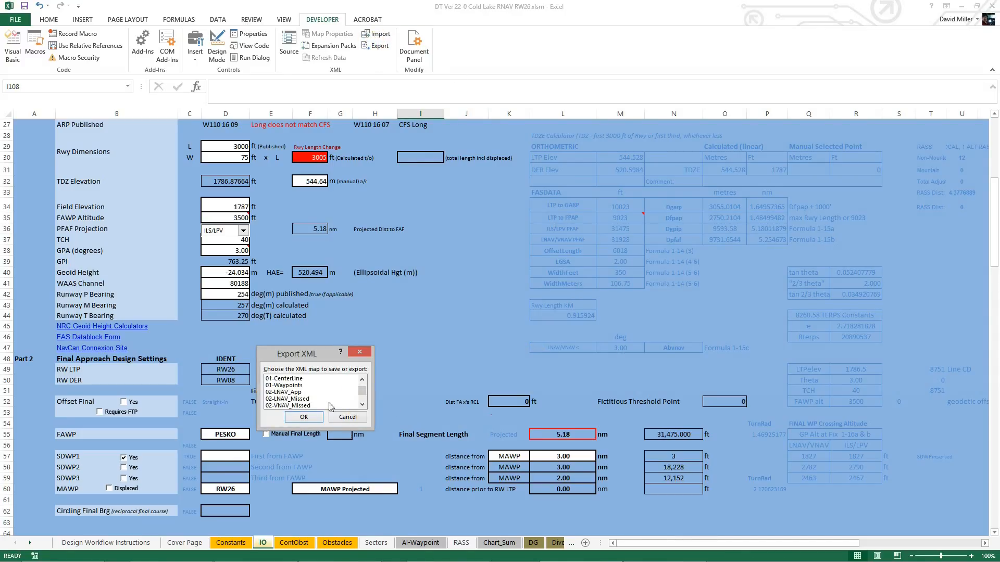
{"action": "left_click", "coordinate": [292, 398]}
{"action": "left_click", "coordinate": [303, 418]}
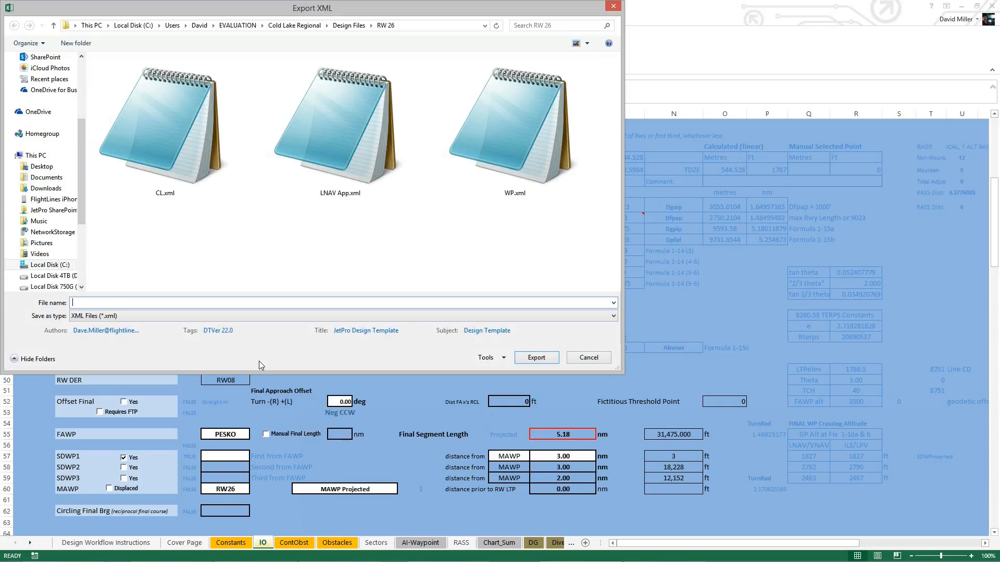
{"action": "left_click", "coordinate": [221, 305]}
{"action": "left_click", "coordinate": [224, 303]}
{"action": "type", "text": "LNAV Missed"}
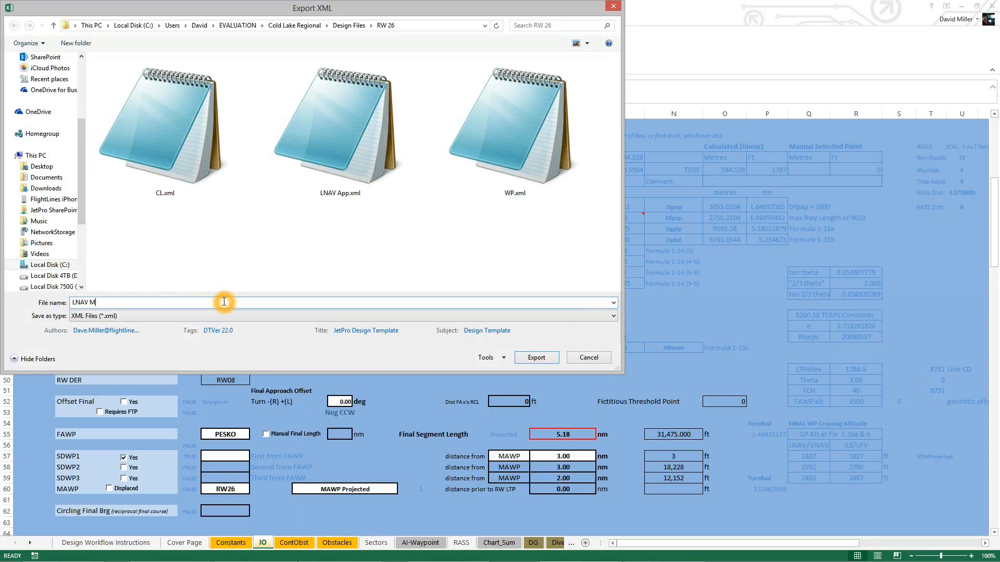
{"action": "left_click", "coordinate": [537, 357]}
Step: Export the 03-LPV_App XML map to the RW 26 folder as LPV App
{"action": "left_click", "coordinate": [373, 46]}
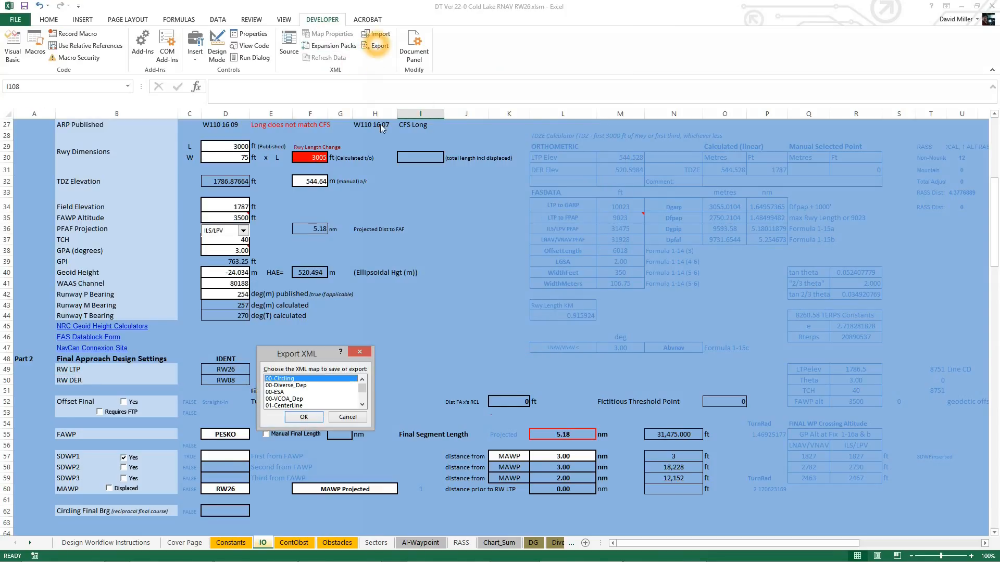
{"action": "left_click", "coordinate": [363, 406]}
{"action": "left_click", "coordinate": [364, 405]}
{"action": "left_click", "coordinate": [365, 405]}
{"action": "left_click", "coordinate": [365, 405]}
{"action": "left_click", "coordinate": [364, 405]}
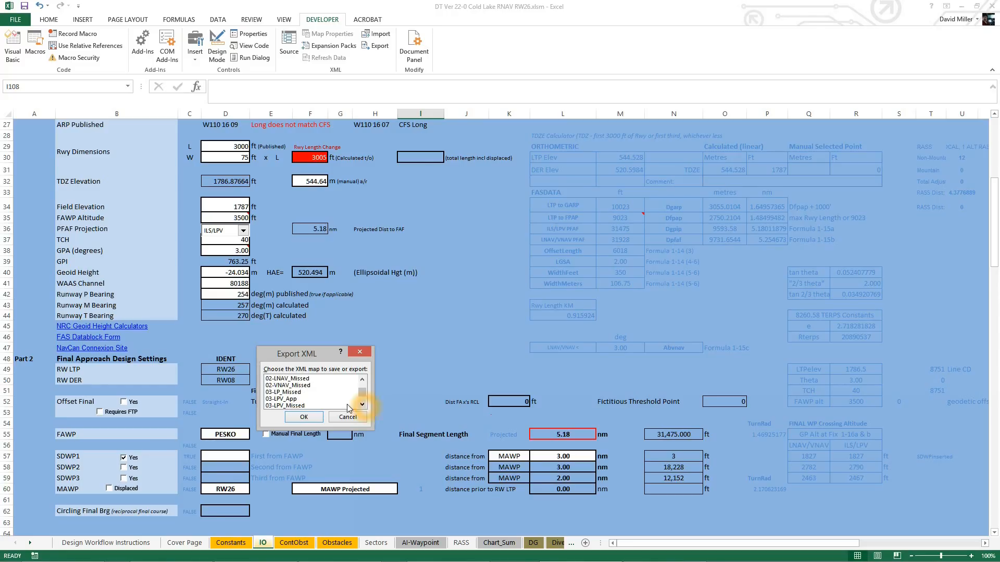
{"action": "left_click", "coordinate": [284, 399]}
{"action": "left_click", "coordinate": [304, 417]}
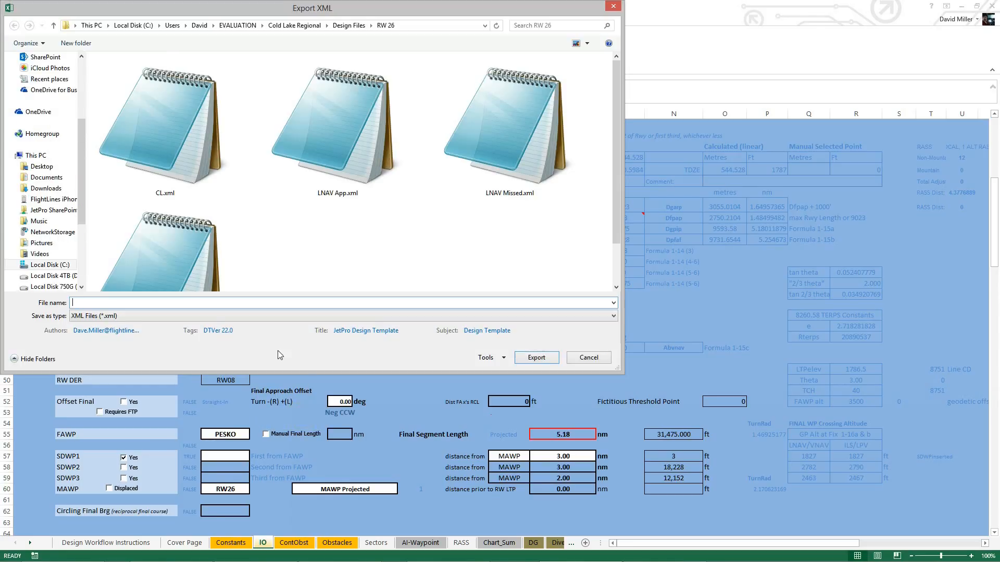
{"action": "type", "text": "LPV App"}
{"action": "left_click", "coordinate": [527, 356]}
Step: Export the 03-LPV_Missed XML map to the RW 26 folder as LPV Missed
{"action": "left_click", "coordinate": [376, 45]}
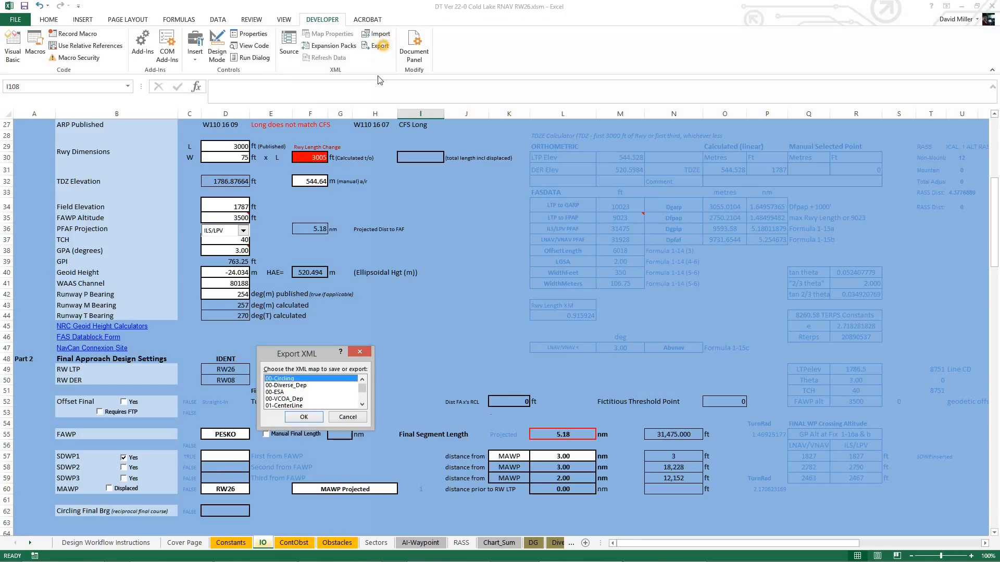
{"action": "left_click", "coordinate": [364, 405]}
{"action": "left_click", "coordinate": [364, 405]}
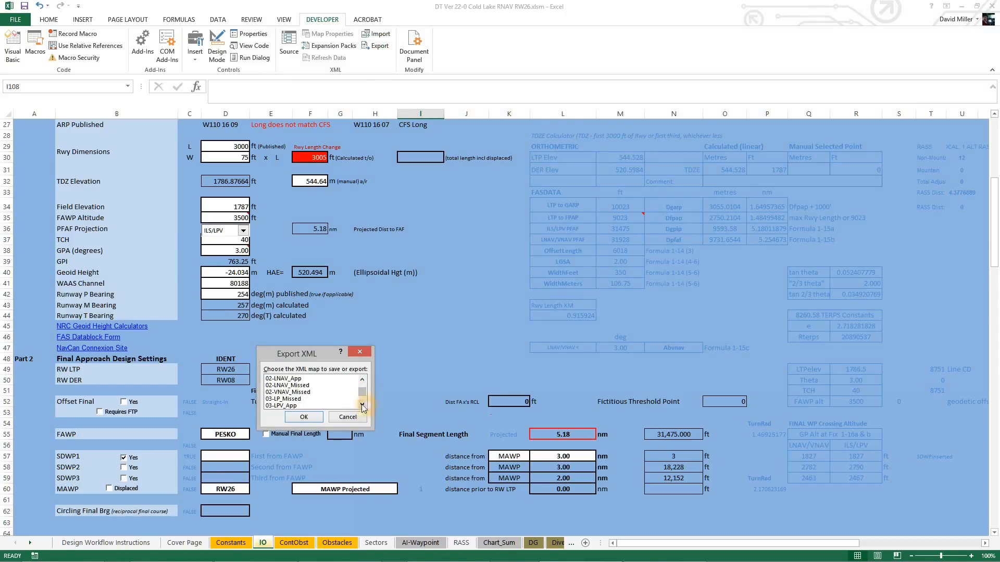
{"action": "left_click", "coordinate": [364, 405]}
{"action": "left_click", "coordinate": [364, 404]}
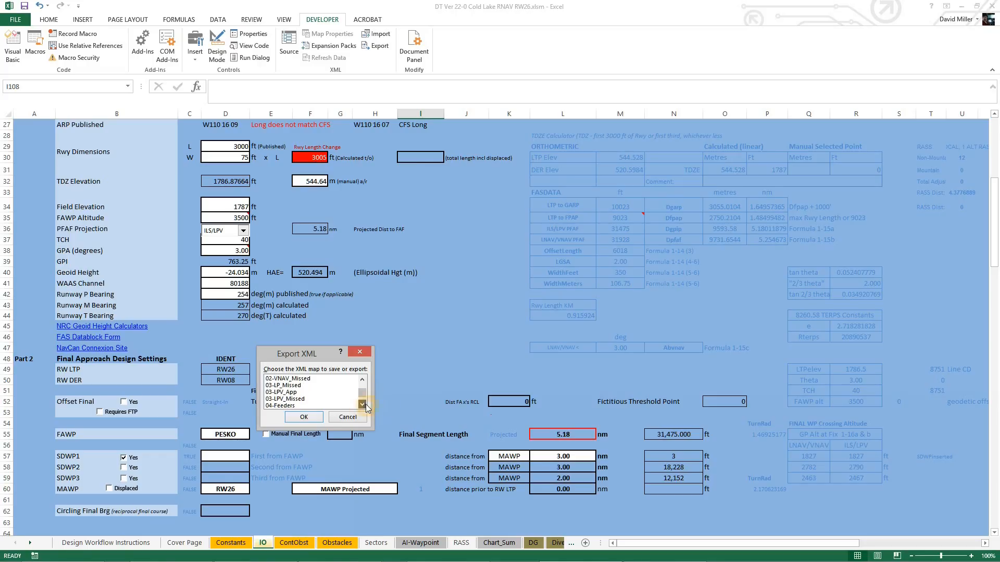
{"action": "left_click", "coordinate": [302, 399]}
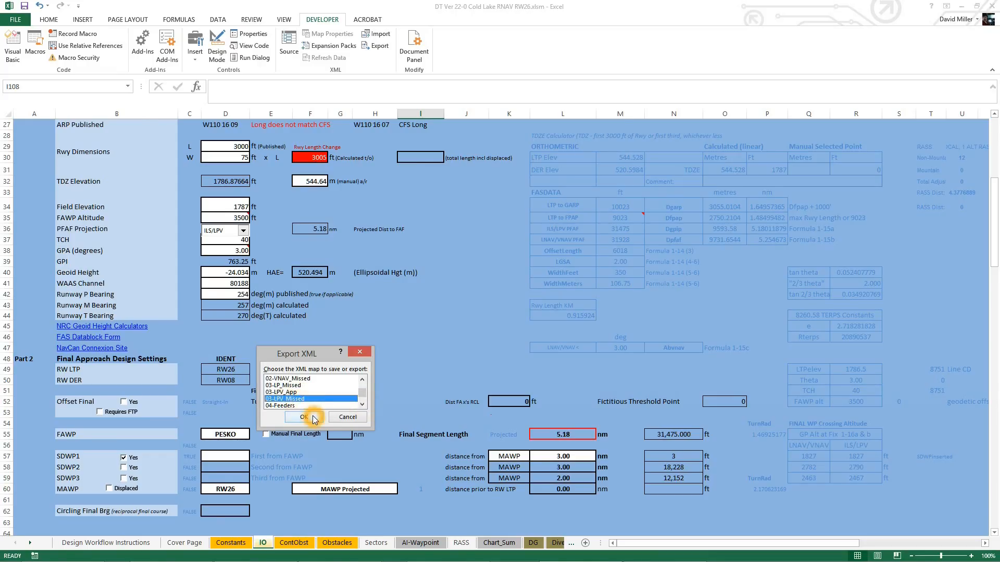
{"action": "left_click", "coordinate": [304, 418]}
{"action": "type", "text": "LP"}
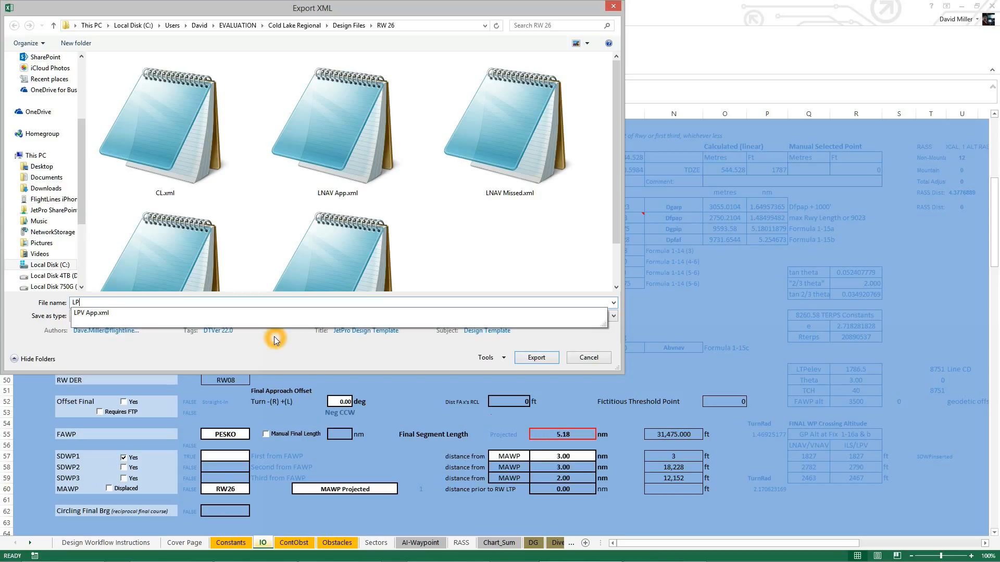
{"action": "type", "text": "V Missed"}
{"action": "left_click", "coordinate": [532, 358]}
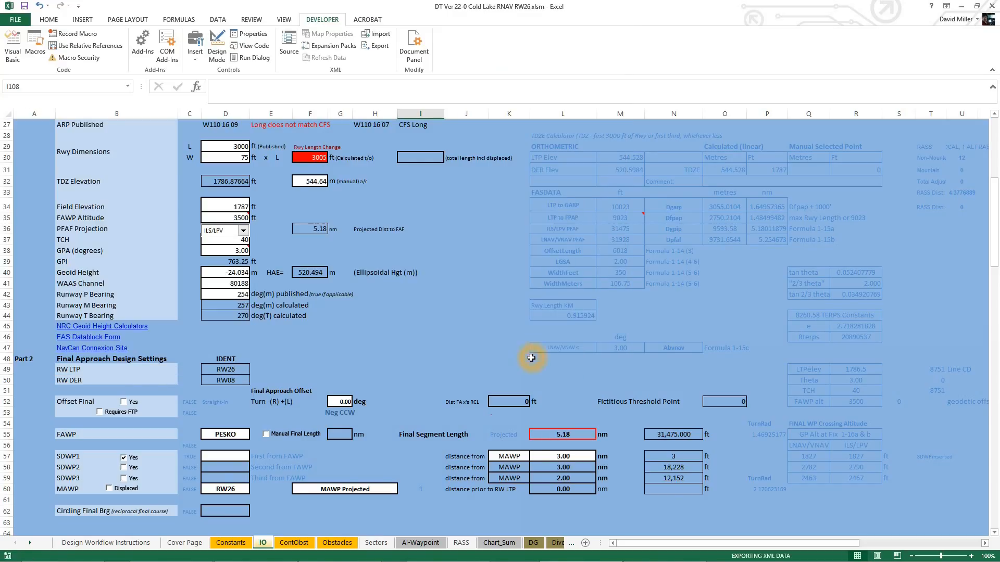
{"action": "left_click", "coordinate": [376, 46]}
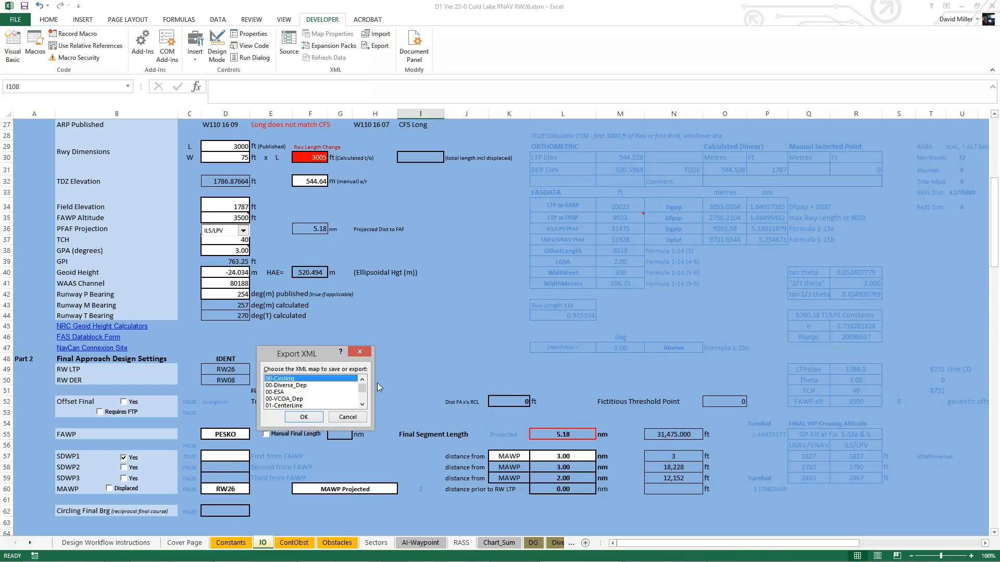
{"action": "left_click", "coordinate": [360, 405]}
{"action": "left_click", "coordinate": [361, 405]}
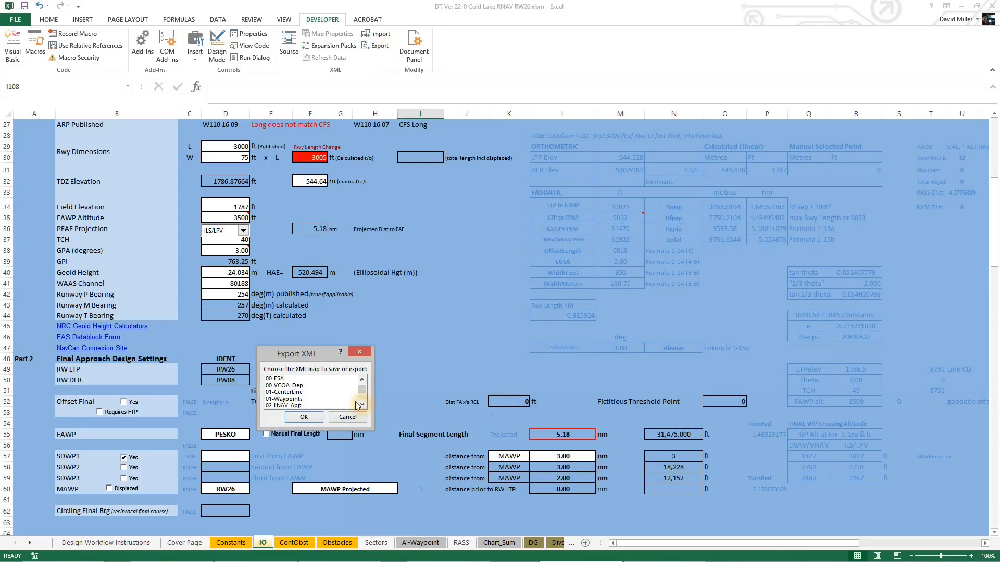
{"action": "left_click", "coordinate": [299, 406]}
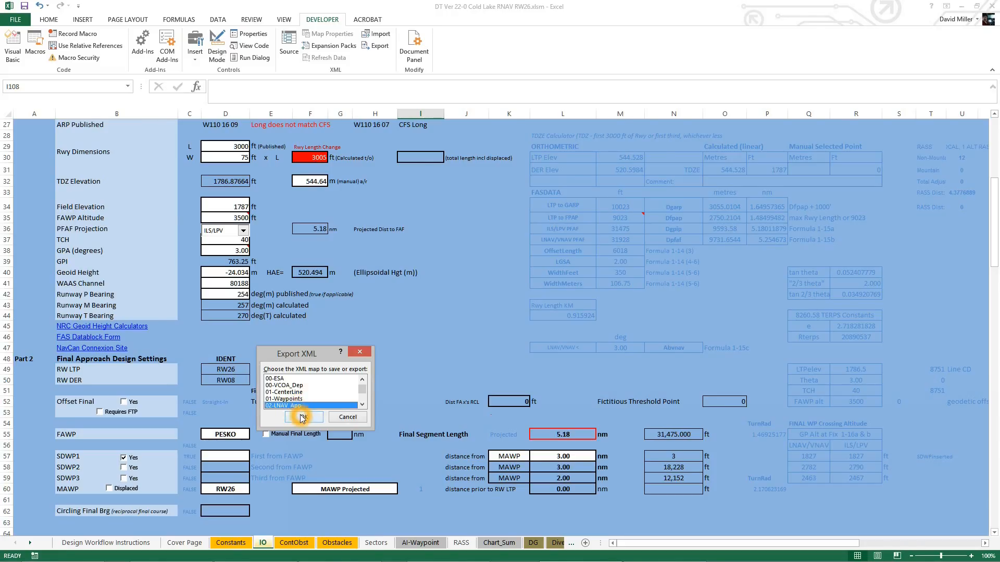
{"action": "left_click", "coordinate": [304, 417]}
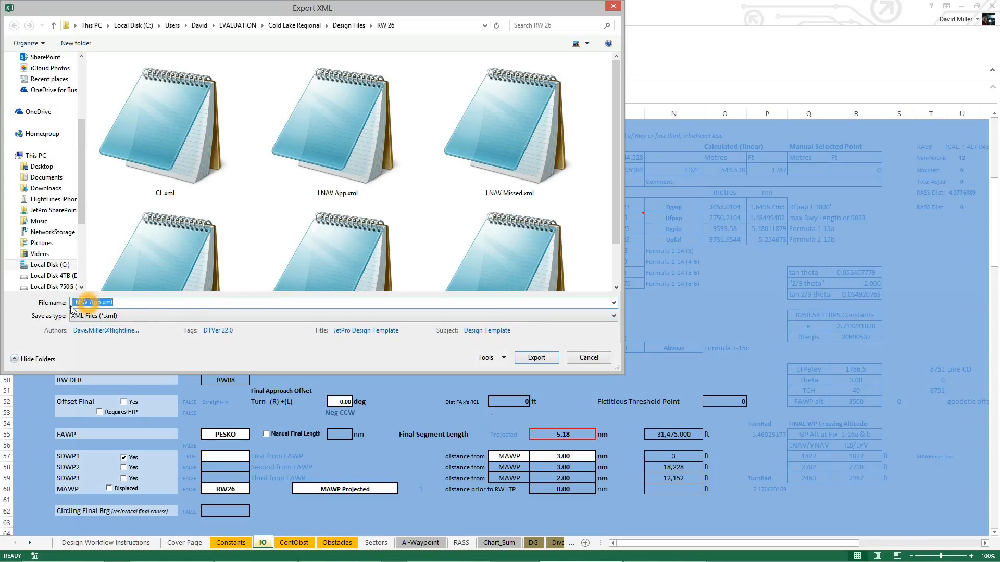
{"action": "left_click", "coordinate": [585, 358]}
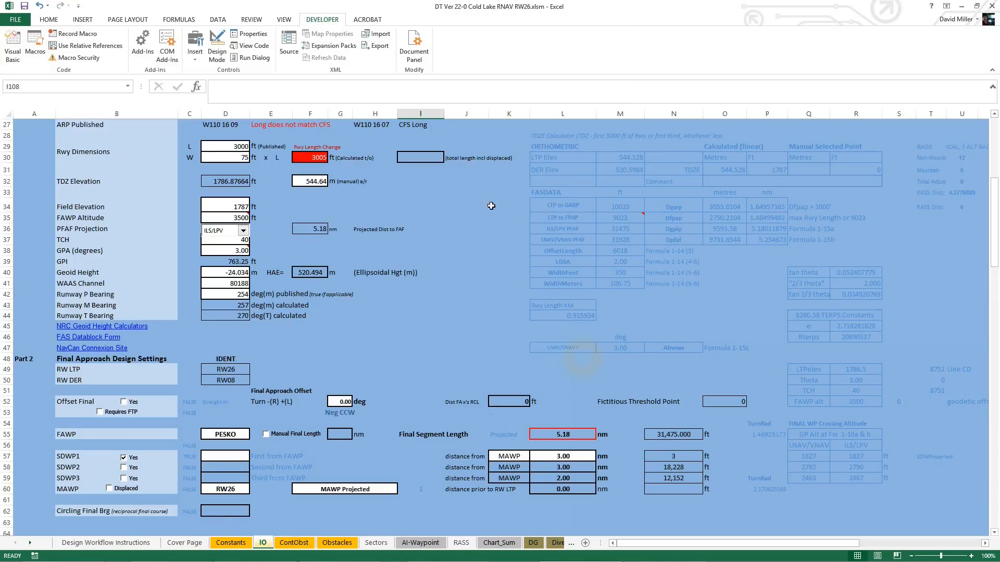
Step: Export the 04-Holds XML map to the RW 26 folder as Hold
{"action": "left_click", "coordinate": [383, 47]}
{"action": "left_click", "coordinate": [386, 47]}
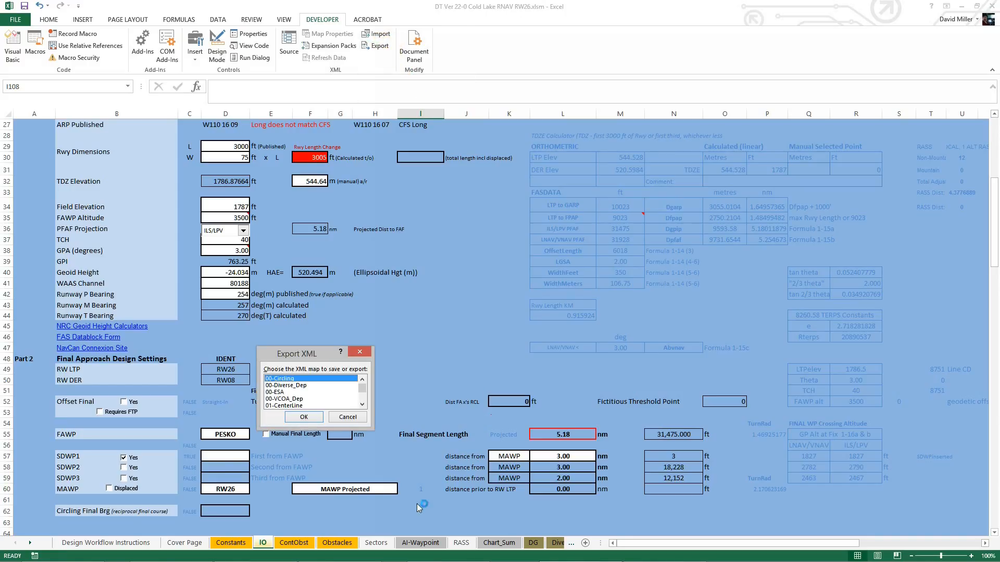
{"action": "left_click", "coordinate": [362, 405]}
{"action": "left_click", "coordinate": [362, 405]}
{"action": "left_click", "coordinate": [362, 405]}
{"action": "left_click", "coordinate": [362, 405]}
{"action": "left_click", "coordinate": [362, 405]}
{"action": "left_click", "coordinate": [362, 405]}
{"action": "left_click", "coordinate": [362, 404]}
{"action": "left_click", "coordinate": [361, 404]}
{"action": "left_click", "coordinate": [282, 395]}
{"action": "left_click", "coordinate": [303, 418]}
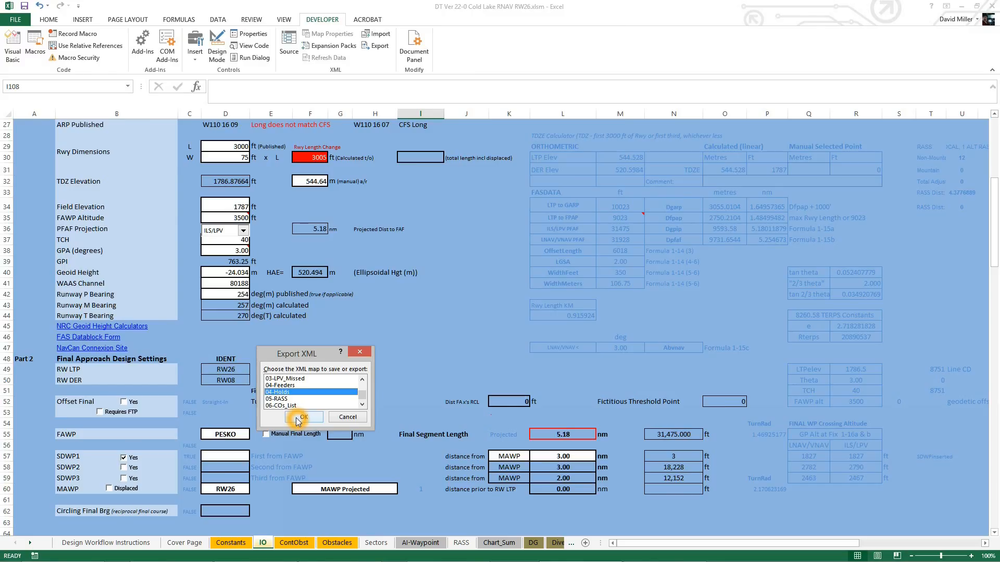
{"action": "left_click", "coordinate": [252, 306]}
{"action": "type", "text": "Ho"}
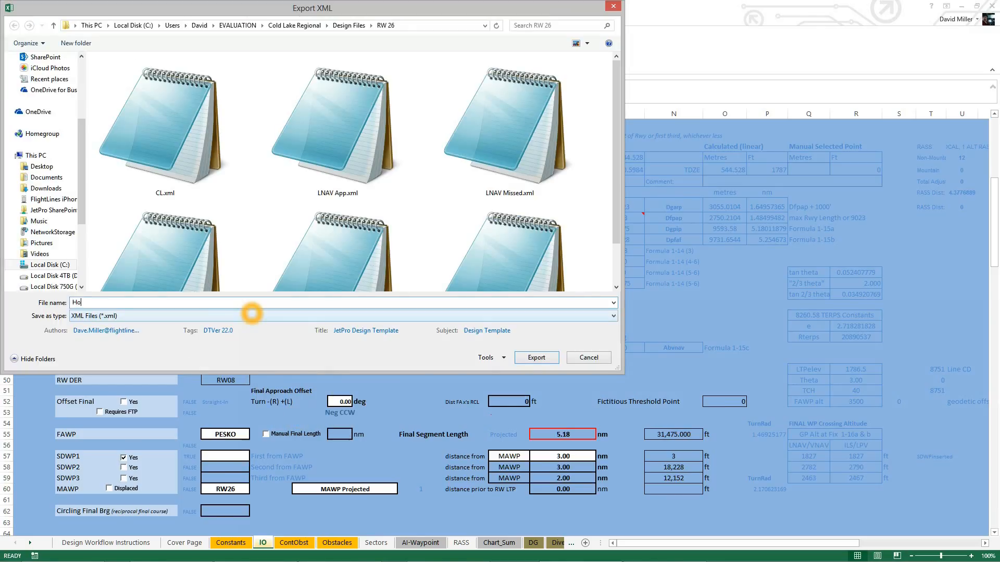
{"action": "type", "text": "ld"}
{"action": "left_click", "coordinate": [536, 357]}
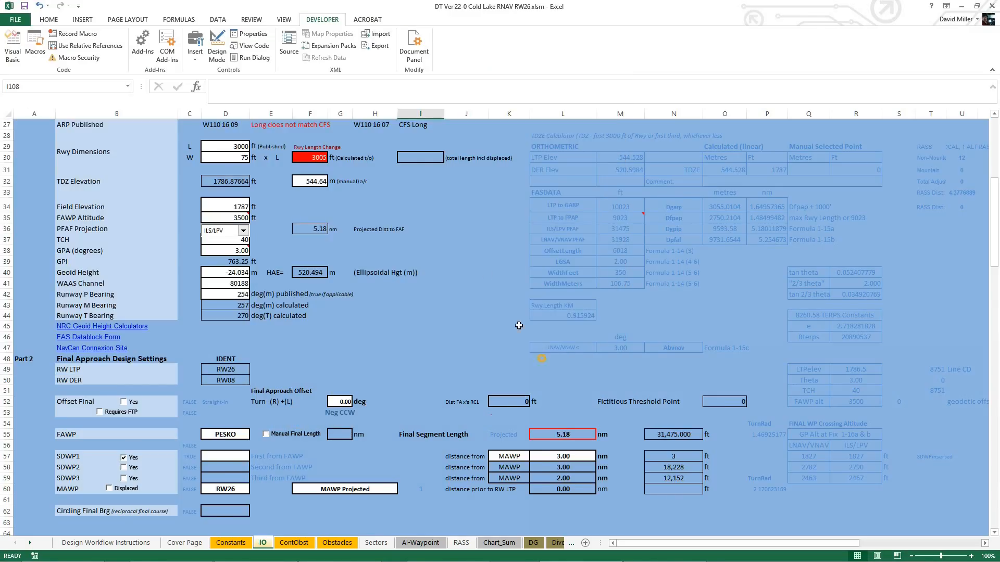
Step: Export the 06-COs_List XML map to the RW 26 folder as CO List
{"action": "left_click", "coordinate": [379, 48]}
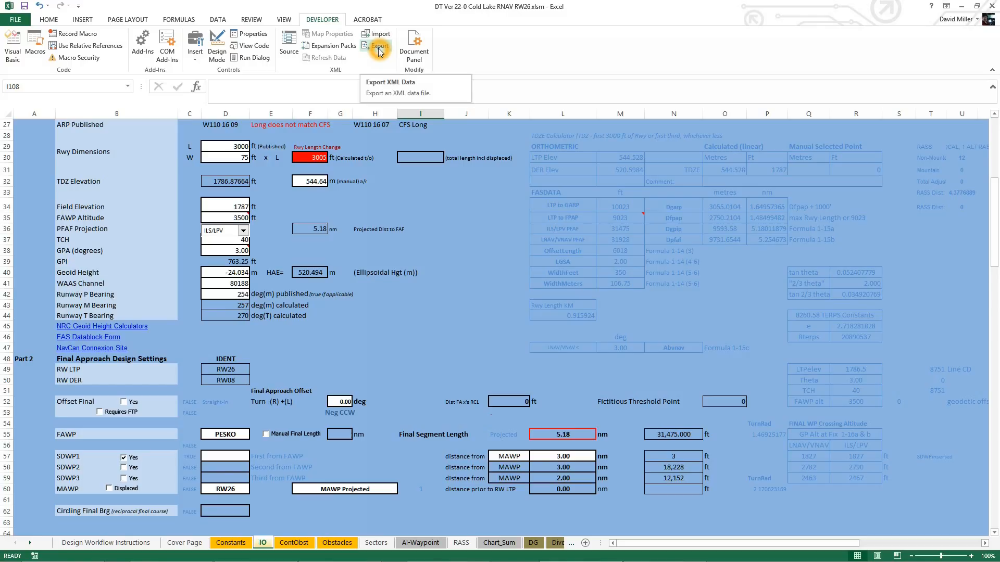
{"action": "left_click", "coordinate": [378, 48]}
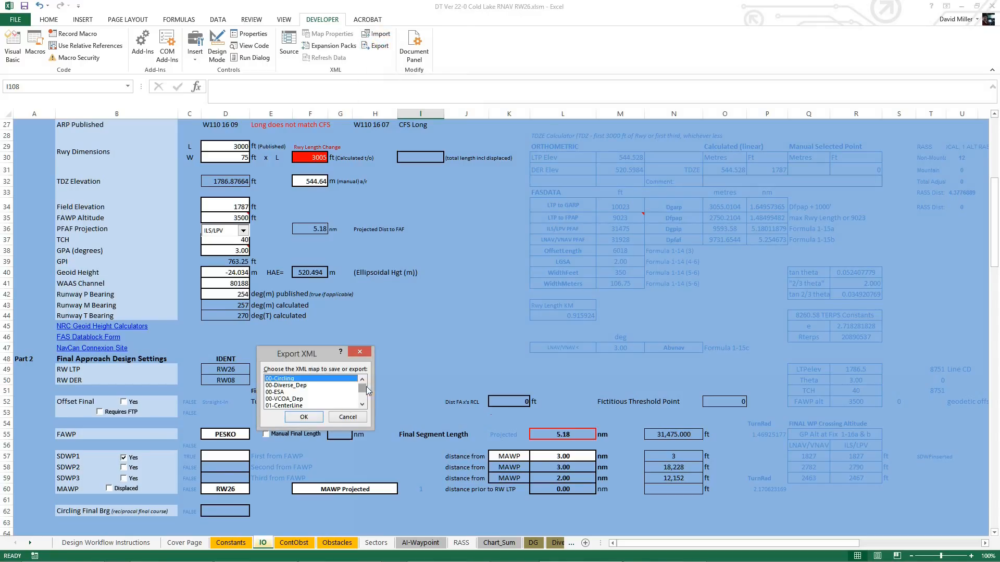
{"action": "left_click_drag", "start_coordinate": [365, 387], "coordinate": [367, 407]}
{"action": "left_click", "coordinate": [290, 407]}
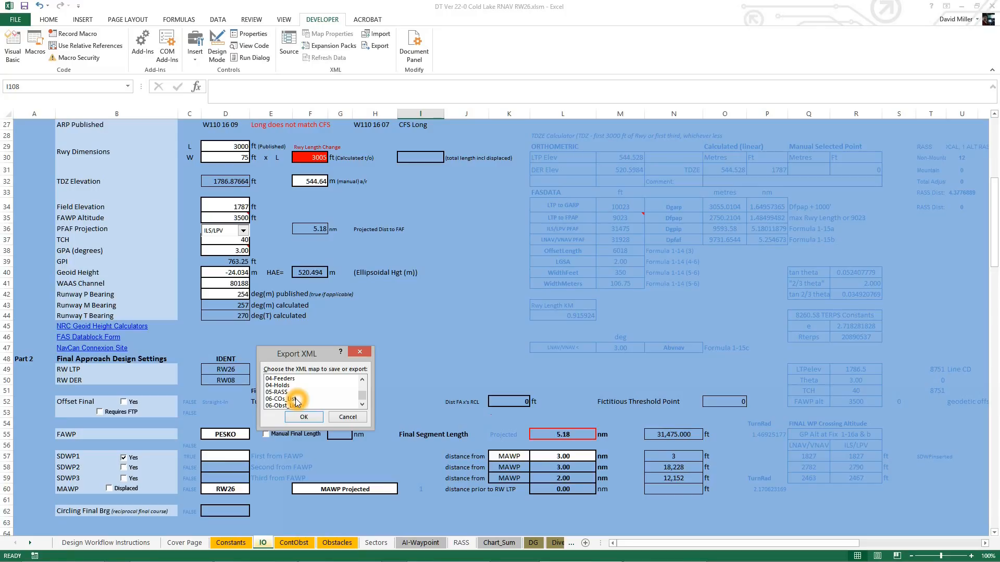
{"action": "left_click", "coordinate": [297, 400]}
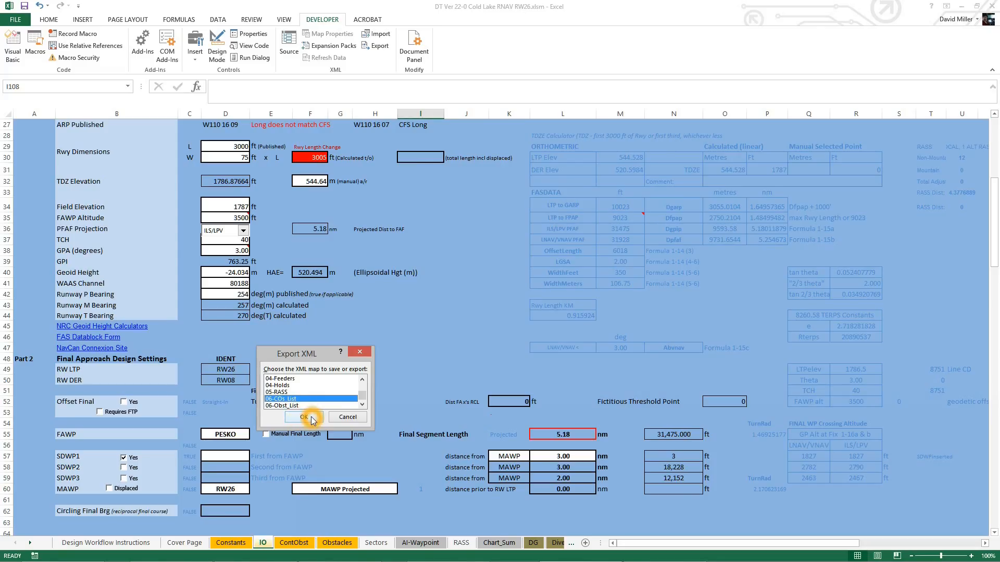
{"action": "left_click", "coordinate": [312, 420]}
{"action": "left_click", "coordinate": [106, 306]}
{"action": "type", "text": "C"}
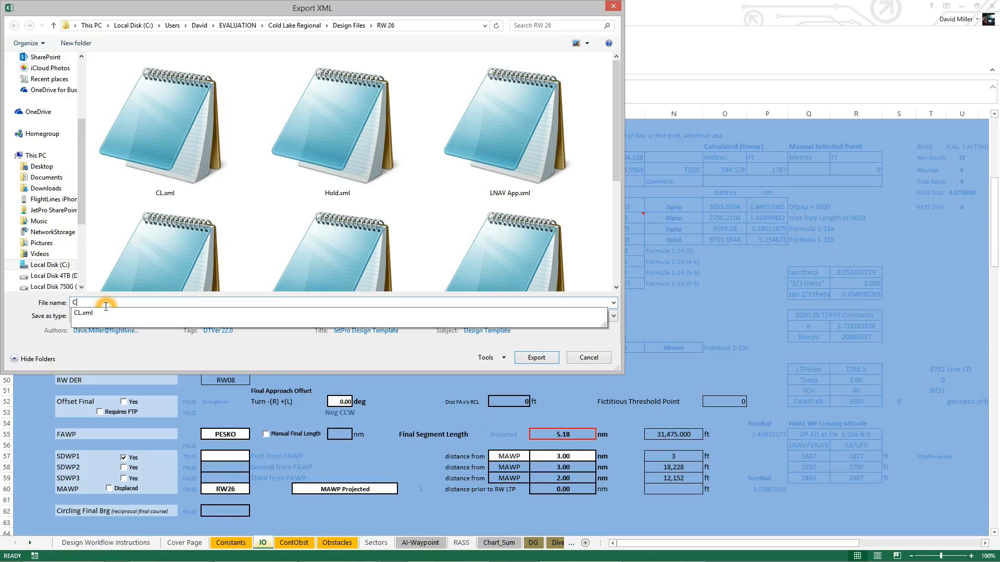
{"action": "type", "text": "O List"}
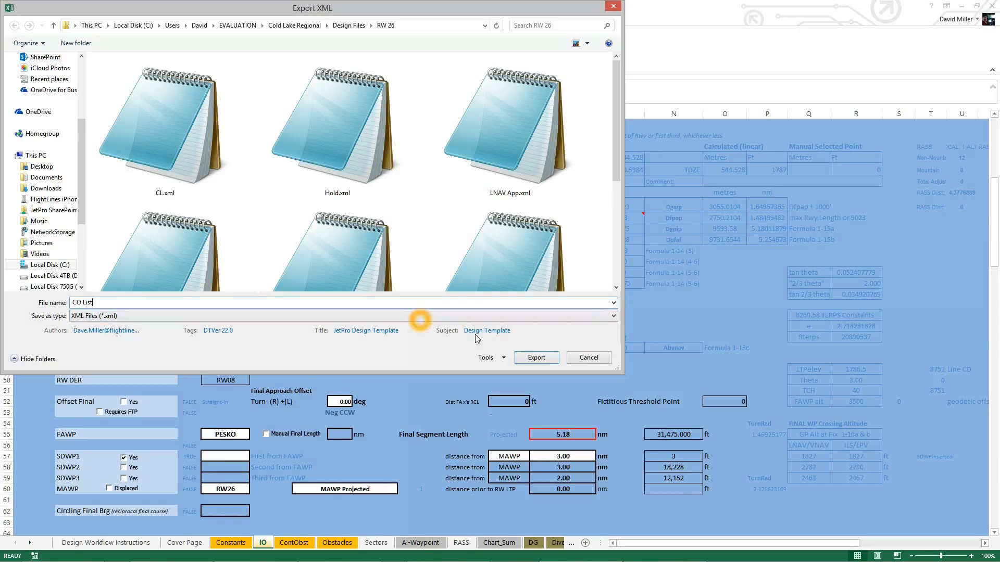
{"action": "left_click", "coordinate": [536, 357]}
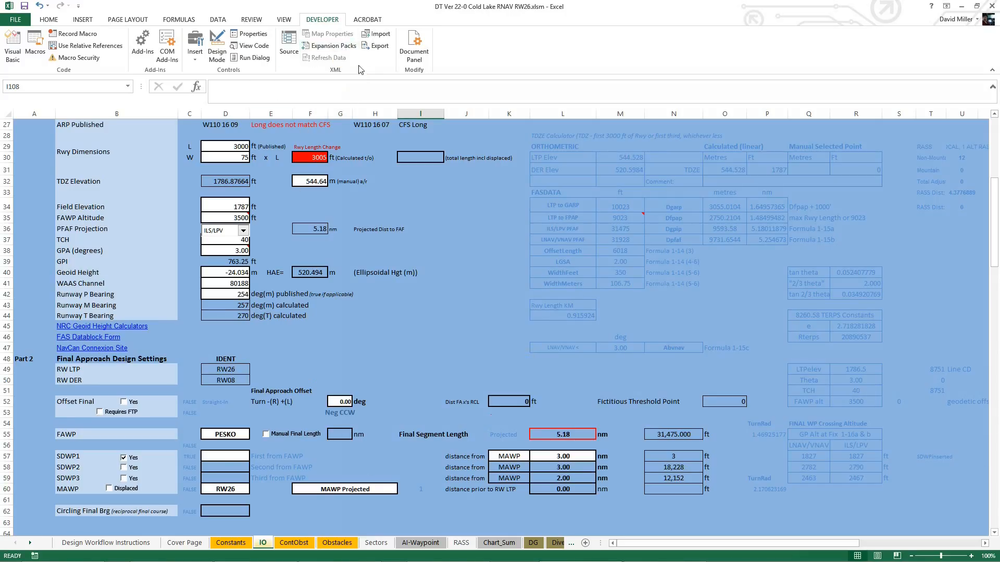
Step: Export the 06-Obst_List XML map to the RW 26 folder as Obst List
{"action": "left_click", "coordinate": [375, 46]}
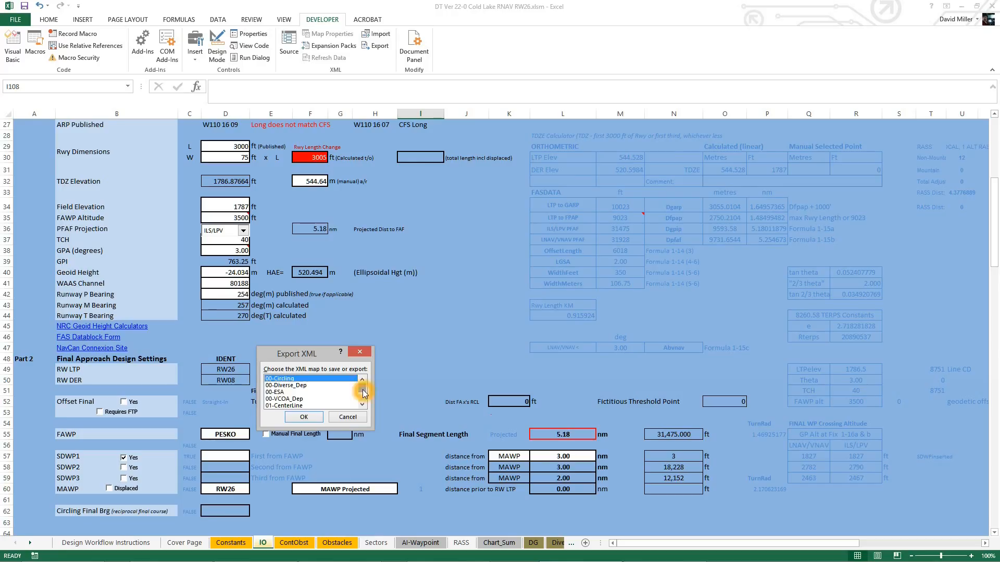
{"action": "left_click_drag", "start_coordinate": [362, 390], "coordinate": [363, 408]}
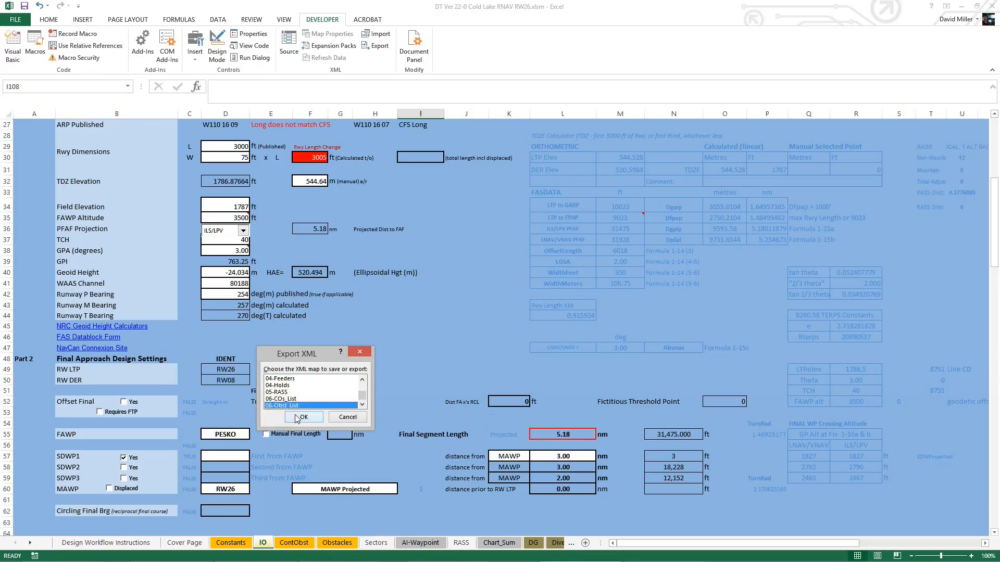
{"action": "left_click", "coordinate": [304, 417]}
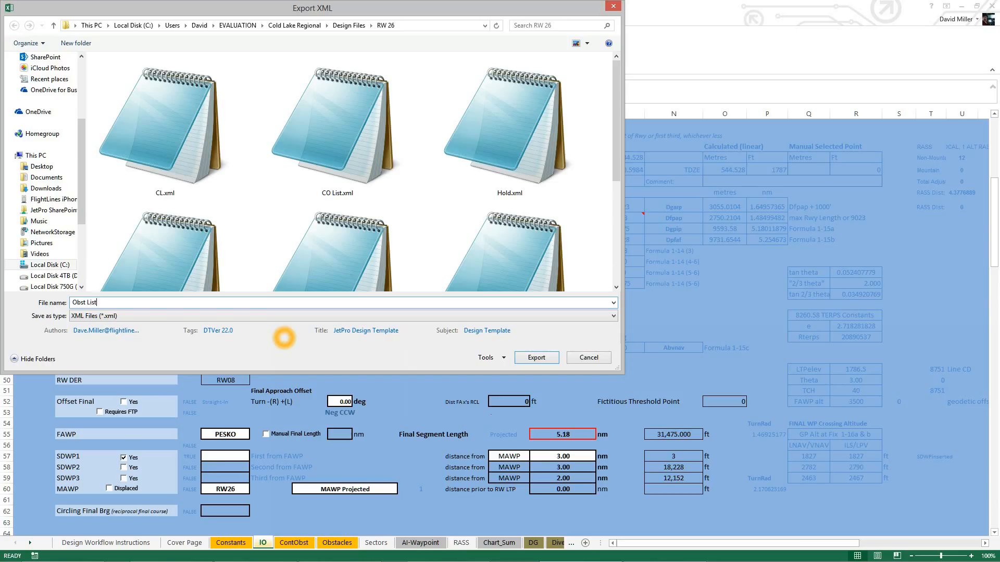
{"action": "type", "text": "Obst List"}
{"action": "left_click", "coordinate": [540, 358]}
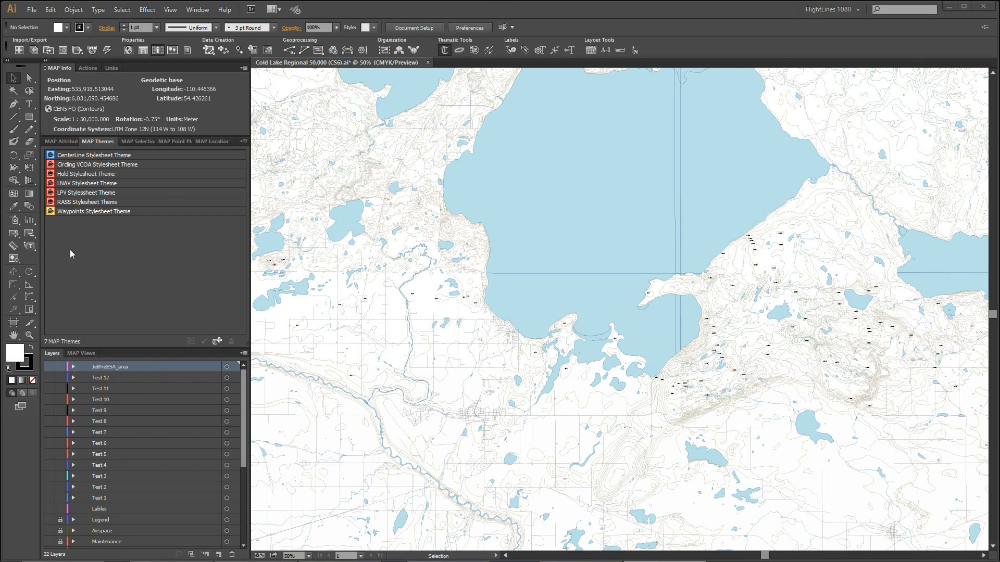
Step: Switch to the Cold Lake Regional map in Illustrator and start a map data import in Geography Markup Language format
{"action": "left_click", "coordinate": [19, 50]}
{"action": "left_click", "coordinate": [723, 328]}
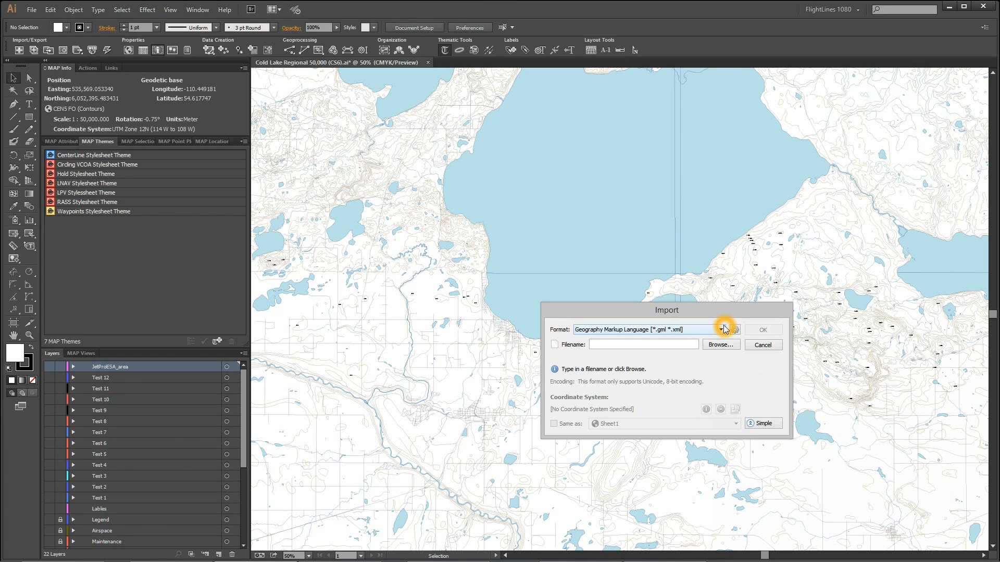
{"action": "left_click", "coordinate": [662, 334]}
{"action": "left_click", "coordinate": [717, 332]}
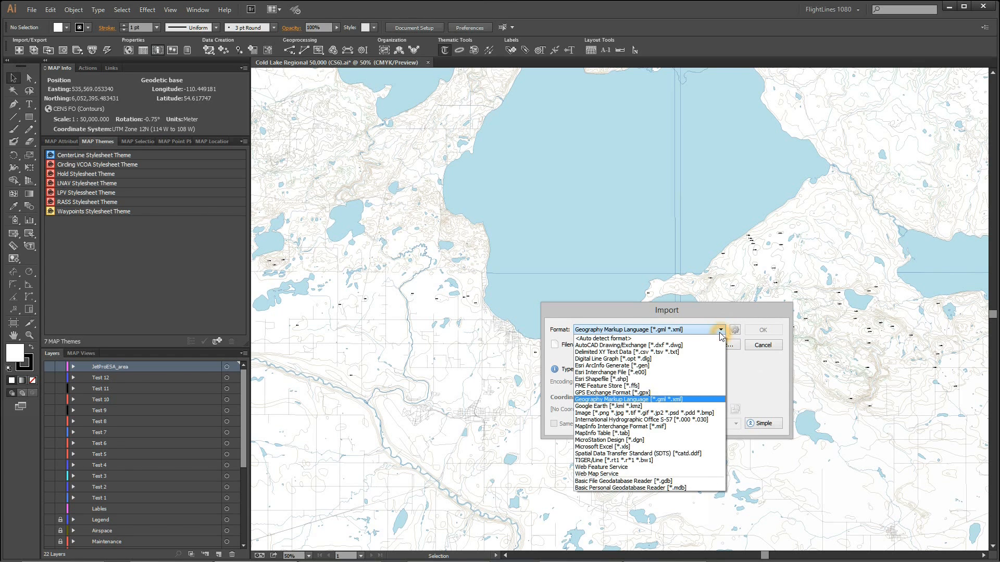
{"action": "left_click", "coordinate": [694, 400]}
Step: Choose all XML files from CL.xml through WP.xml in EVALUATION > Cold Lake Regional > Design Files > RW 26 as the import datasets
{"action": "left_click", "coordinate": [727, 346]}
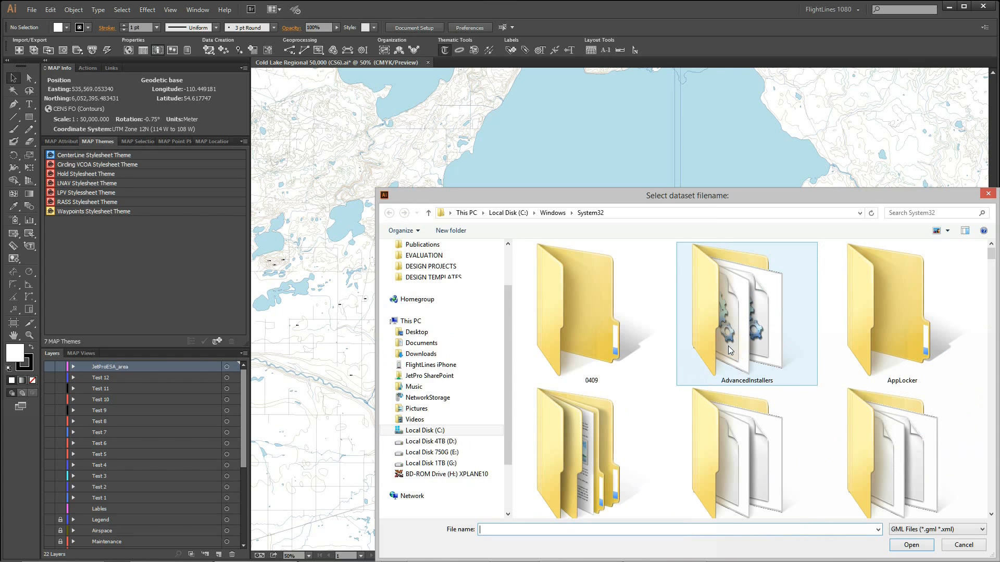
{"action": "left_click", "coordinate": [465, 256]}
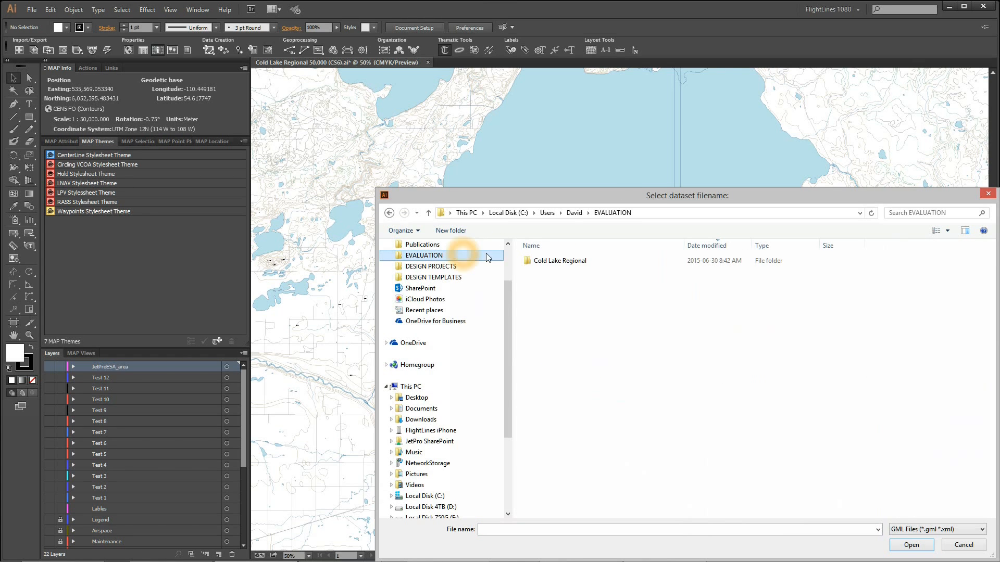
{"action": "double_click", "coordinate": [558, 263]}
{"action": "double_click", "coordinate": [600, 363]}
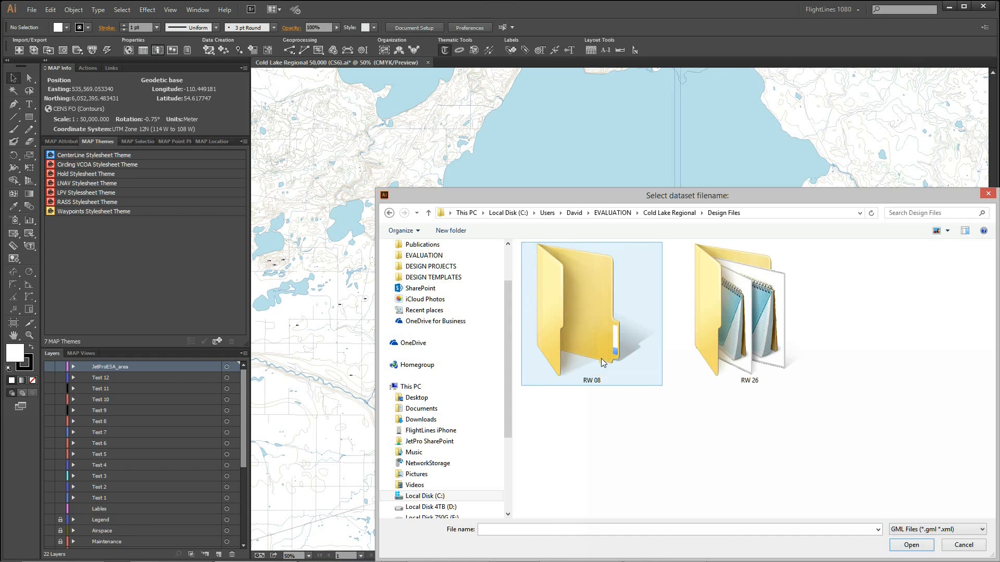
{"action": "double_click", "coordinate": [766, 346]}
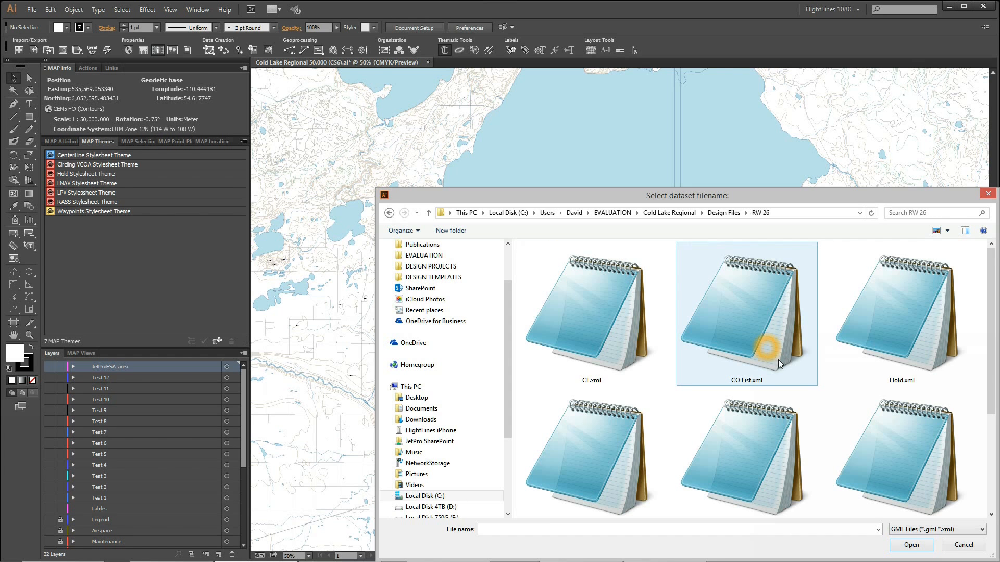
{"action": "left_click_drag", "start_coordinate": [770, 193], "coordinate": [672, 75]}
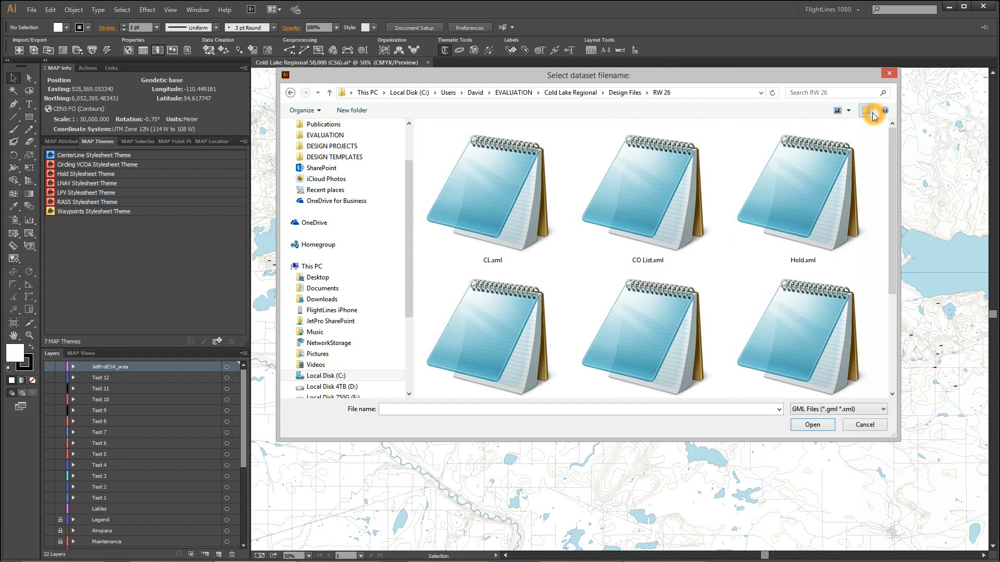
{"action": "left_click", "coordinate": [839, 112]}
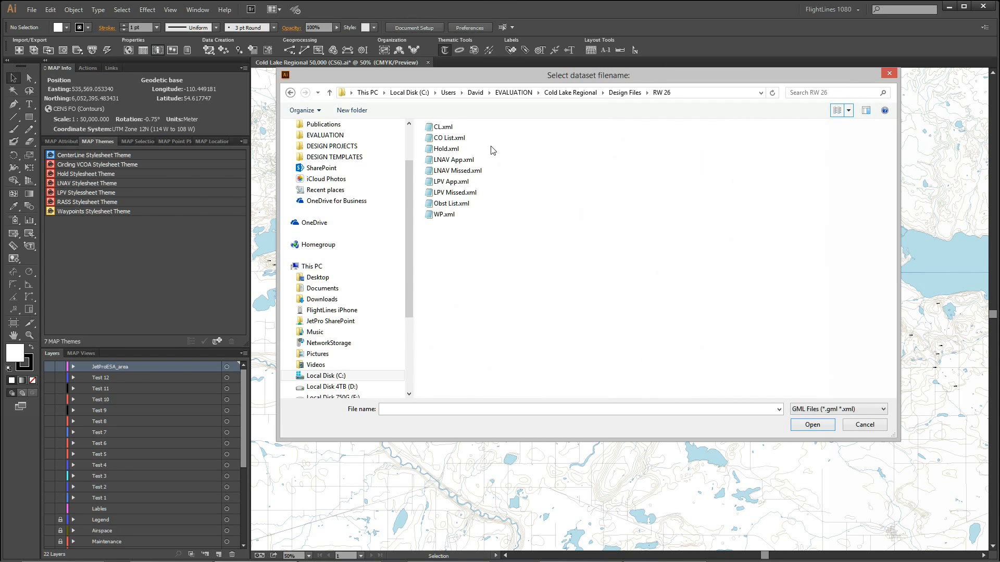
{"action": "left_click", "coordinate": [443, 128]}
{"action": "left_click", "coordinate": [440, 215], "text": "shift"}
{"action": "left_click", "coordinate": [822, 428]}
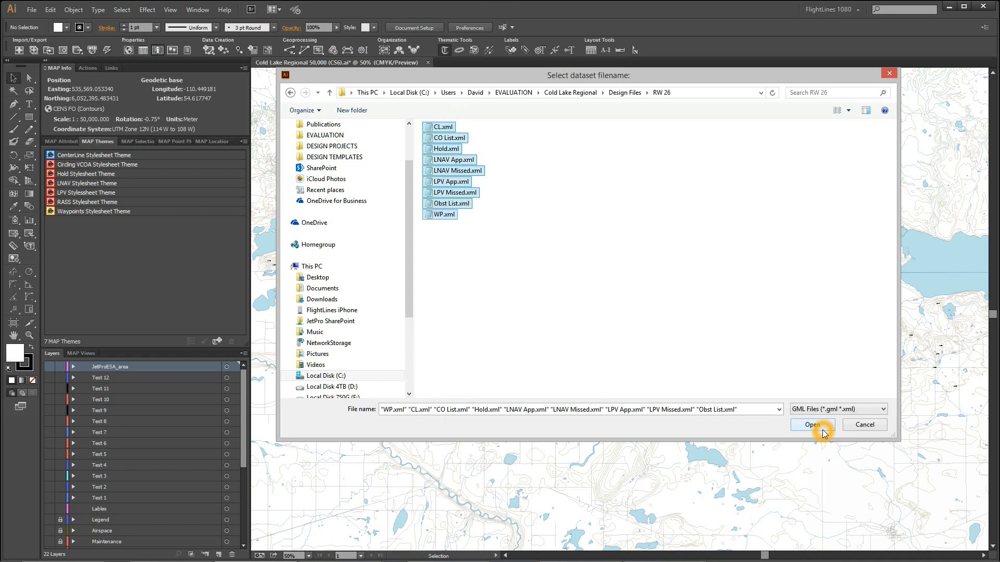
Step: Import the chosen XML datasets in the WGS 84 coordinate system, adding them to the Sheet1 MAP View
{"action": "left_click", "coordinate": [593, 411]}
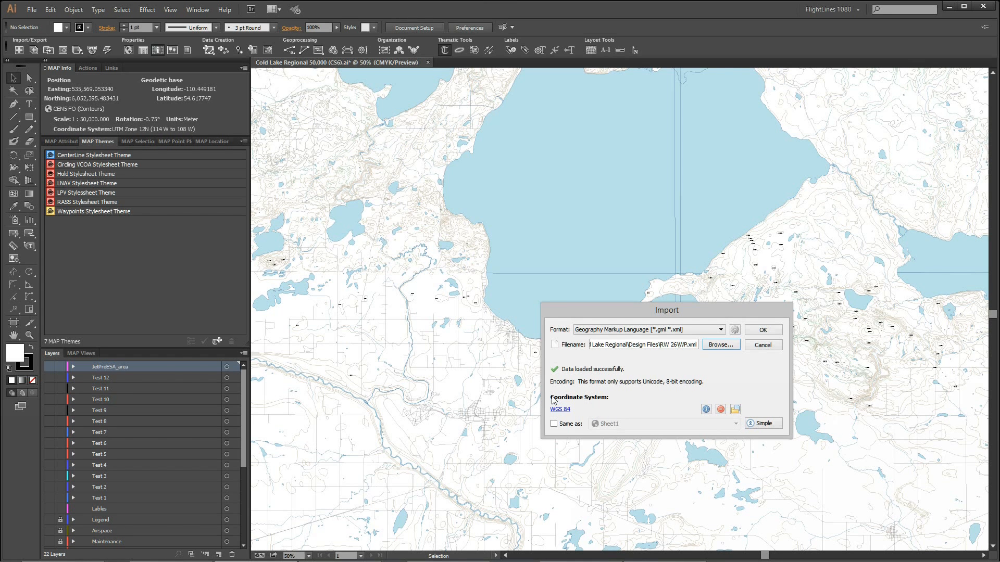
{"action": "left_click", "coordinate": [585, 413]}
{"action": "left_click", "coordinate": [570, 399]}
{"action": "left_click", "coordinate": [775, 331]}
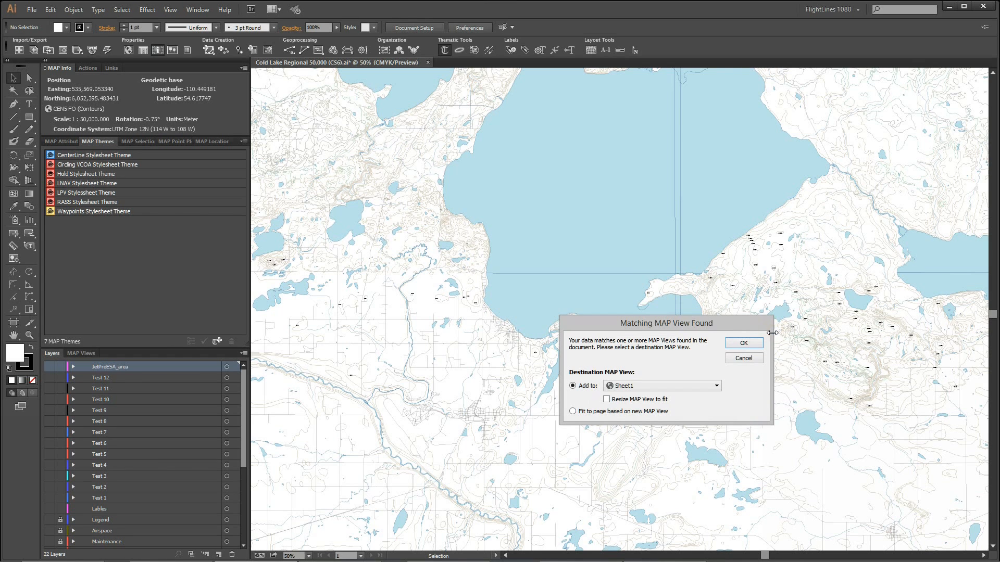
{"action": "left_click", "coordinate": [639, 401]}
{"action": "left_click", "coordinate": [746, 340]}
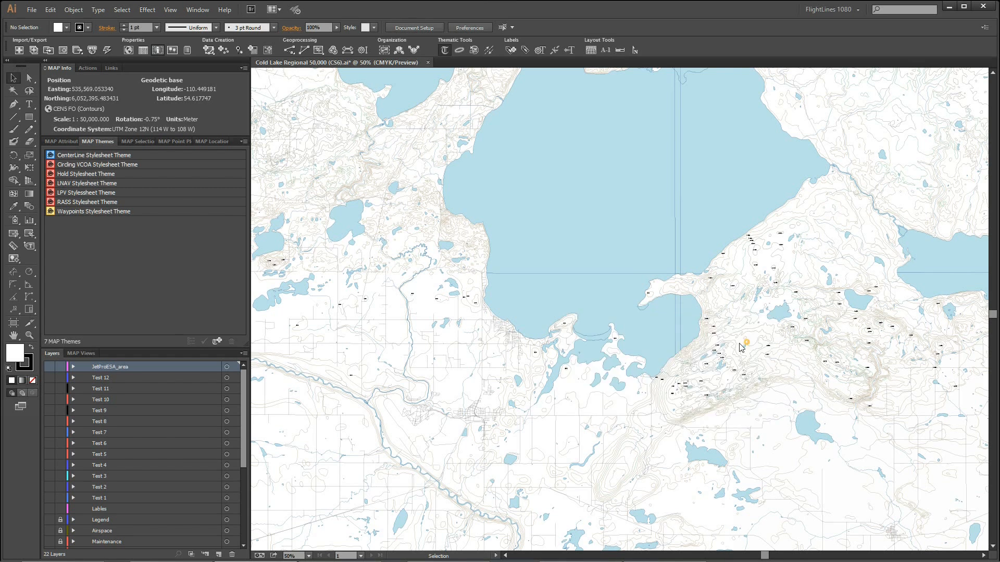
{"action": "left_click", "coordinate": [369, 367]}
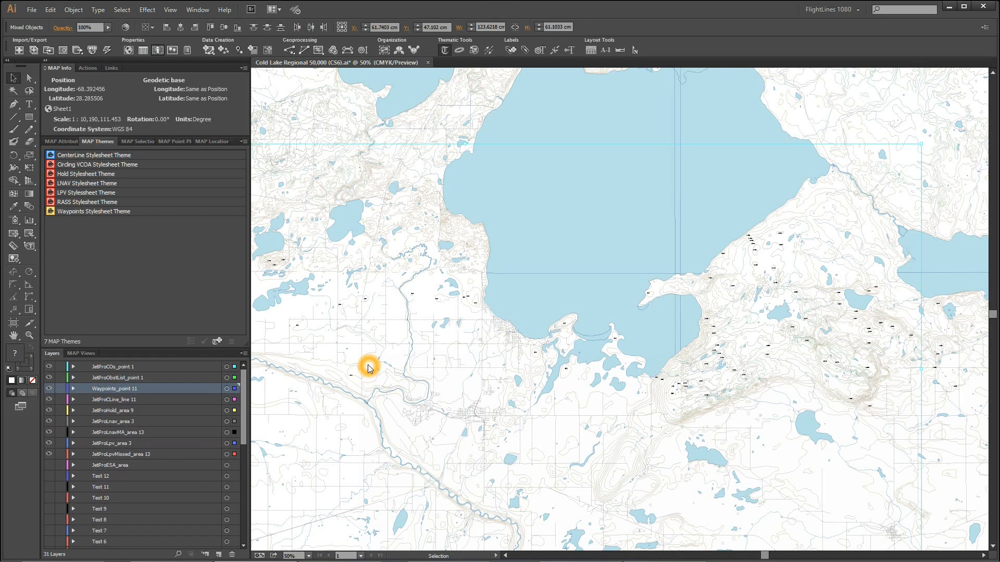
Step: Transfer the nine imported layers, JetProCOs_point 1 through JetProLpv_area 3, from the Sheet1 MAP View to CEN5 FO (Contours)
{"action": "left_click", "coordinate": [88, 355]}
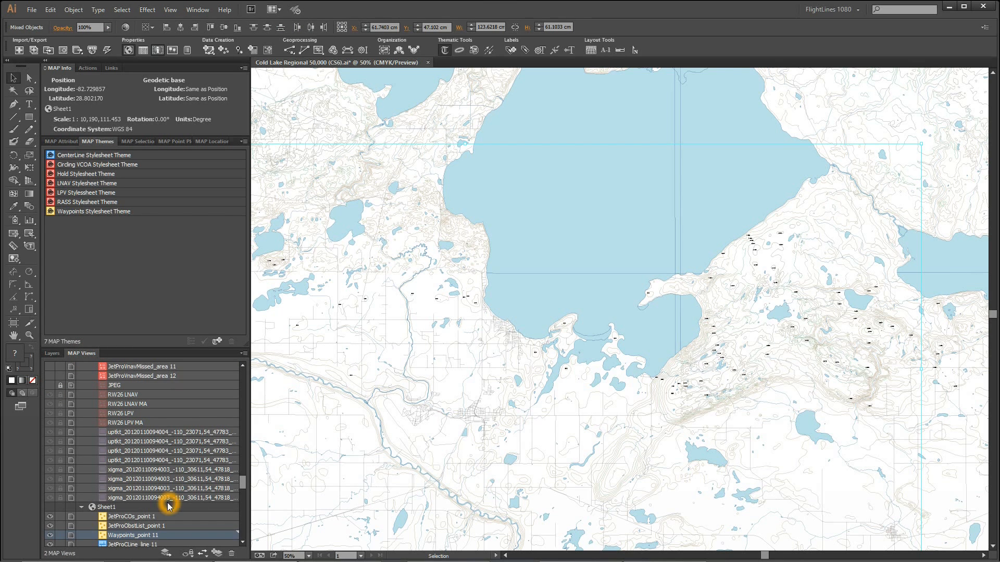
{"action": "left_click_drag", "start_coordinate": [240, 480], "coordinate": [243, 496]}
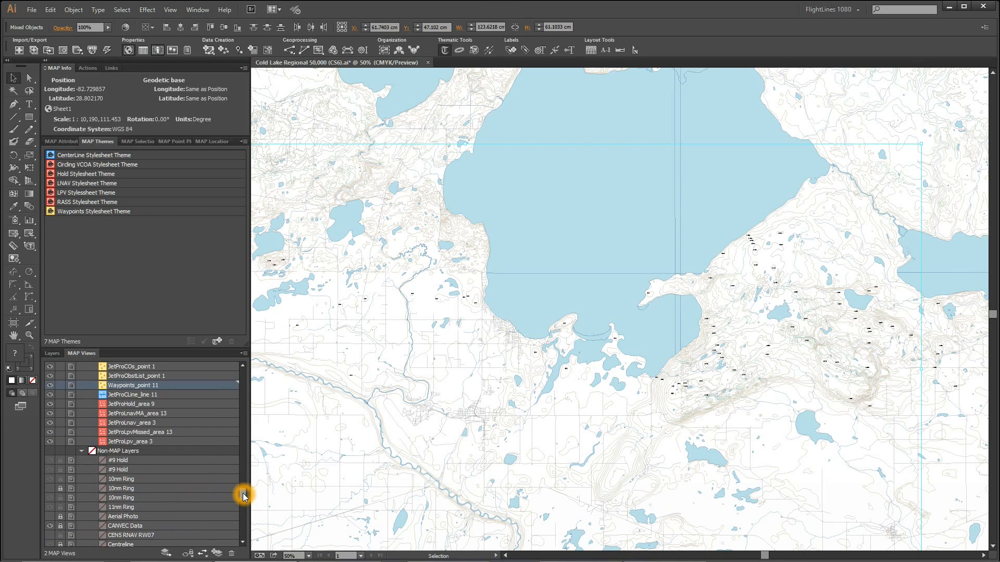
{"action": "left_click", "coordinate": [243, 366]}
{"action": "left_click", "coordinate": [243, 366]}
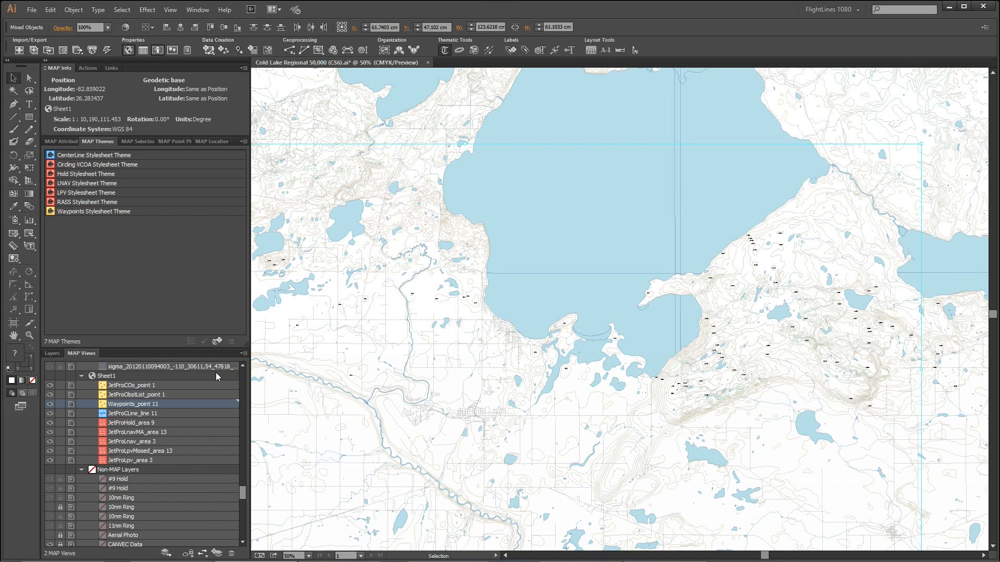
{"action": "left_click", "coordinate": [193, 384]}
{"action": "left_click", "coordinate": [159, 462], "text": "shift"}
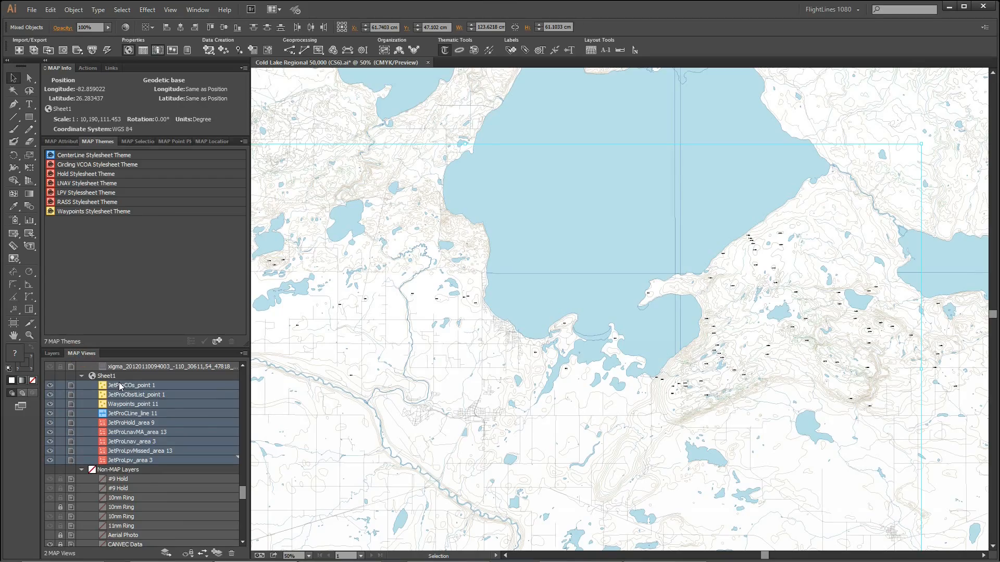
{"action": "left_click", "coordinate": [203, 555]}
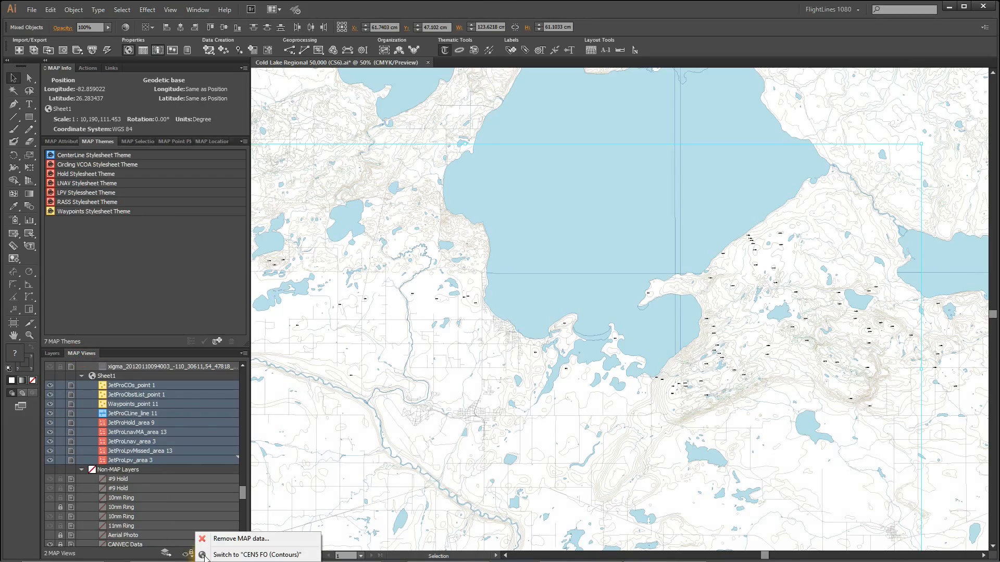
{"action": "left_click", "coordinate": [240, 554]}
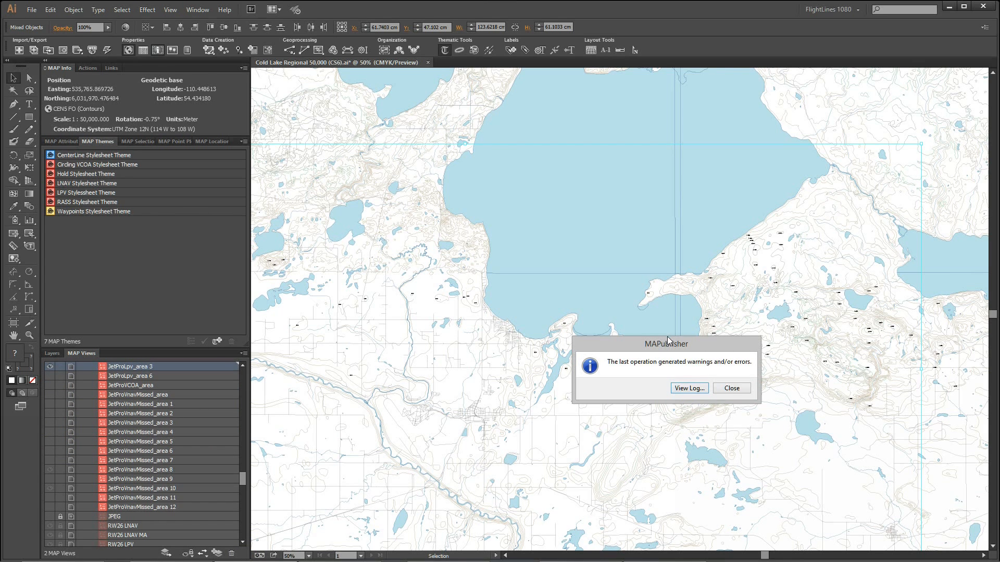
Step: Review the layer transformation entries in the MAPublisher log, close it and deselect the transformed artwork
{"action": "left_click", "coordinate": [690, 389]}
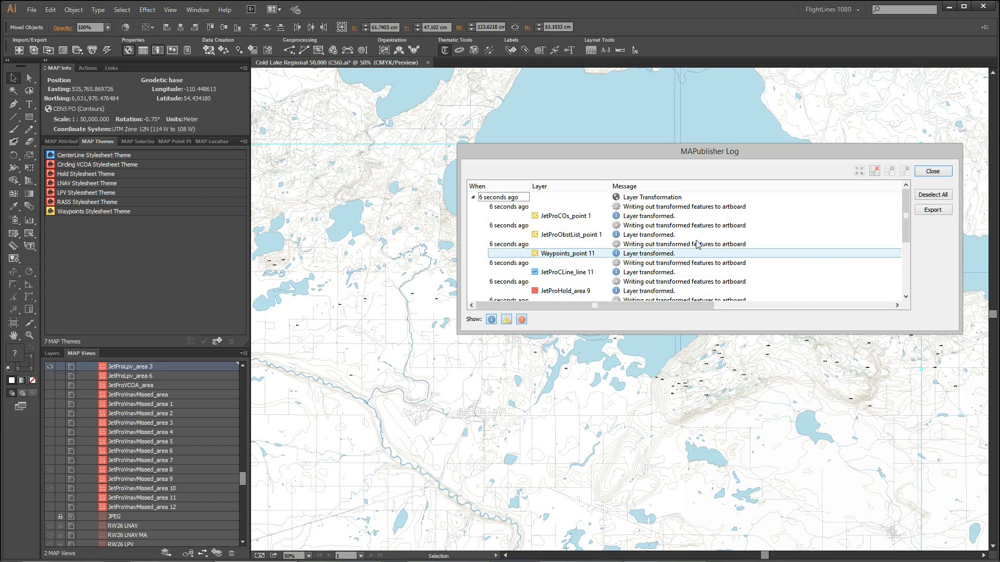
{"action": "scroll", "coordinate": [763, 255], "scroll_direction": "down", "scroll_amount": 4}
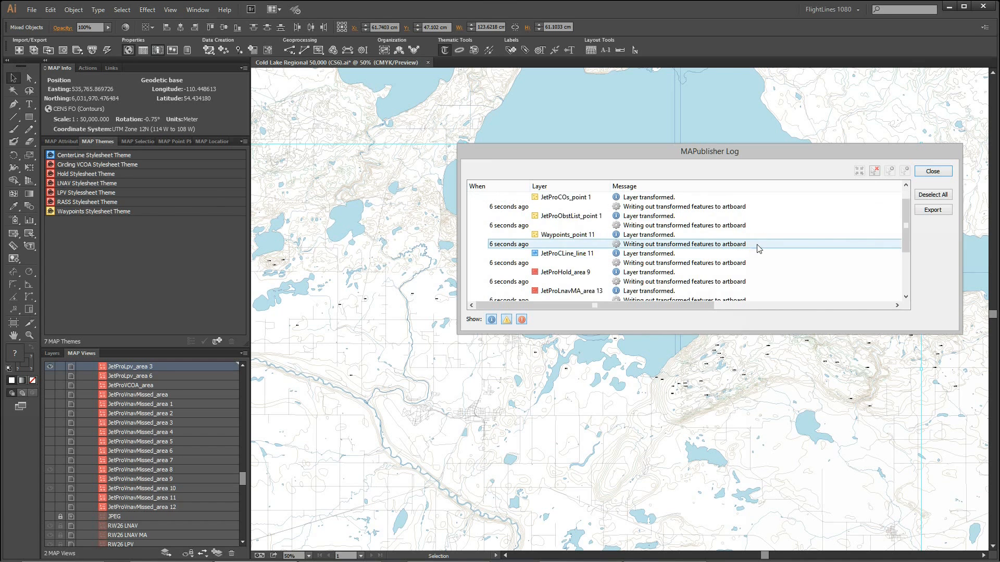
{"action": "left_click", "coordinate": [760, 248]}
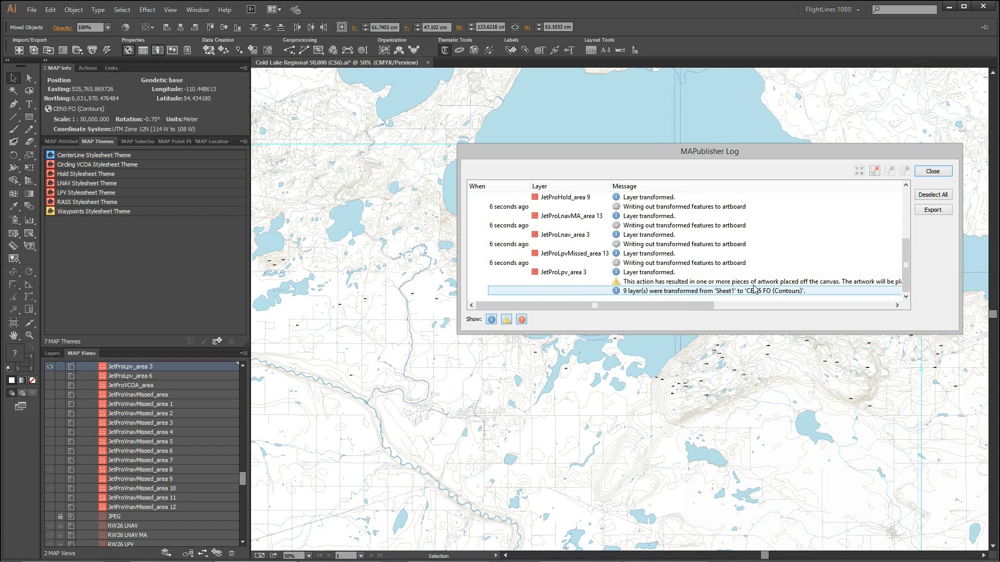
{"action": "scroll", "coordinate": [860, 256], "scroll_direction": "up", "scroll_amount": 5}
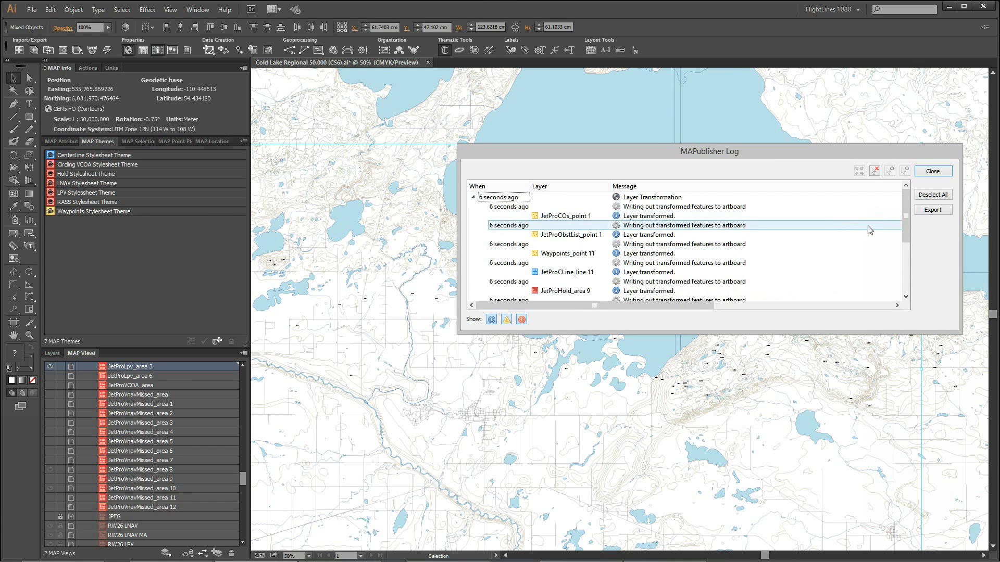
{"action": "left_click", "coordinate": [805, 197]}
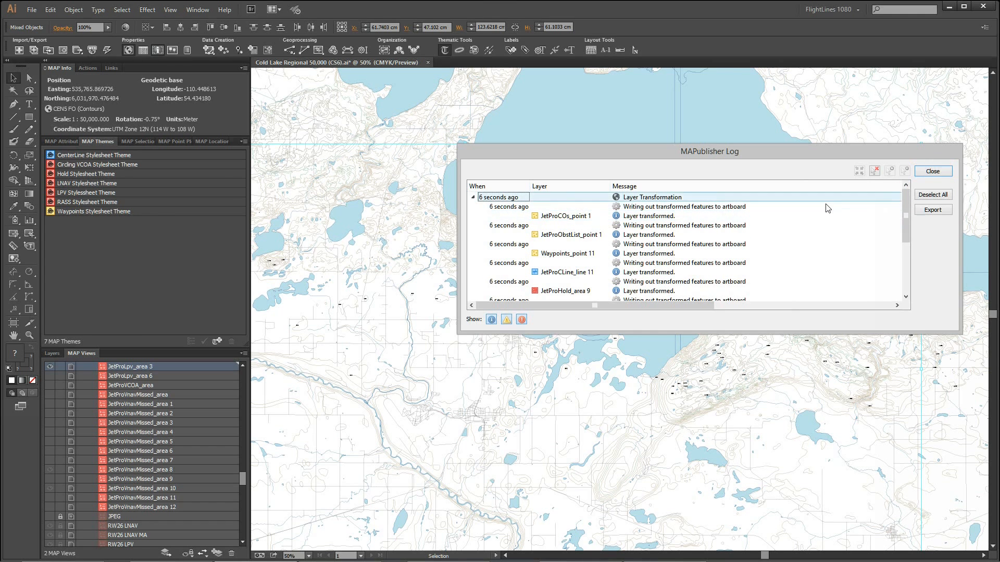
{"action": "left_click", "coordinate": [926, 173]}
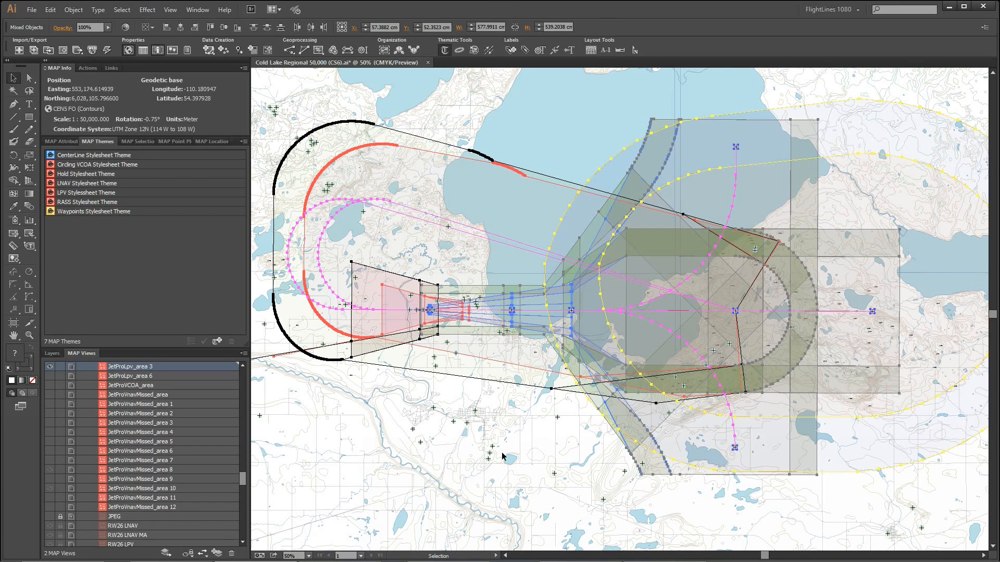
{"action": "left_click", "coordinate": [349, 440]}
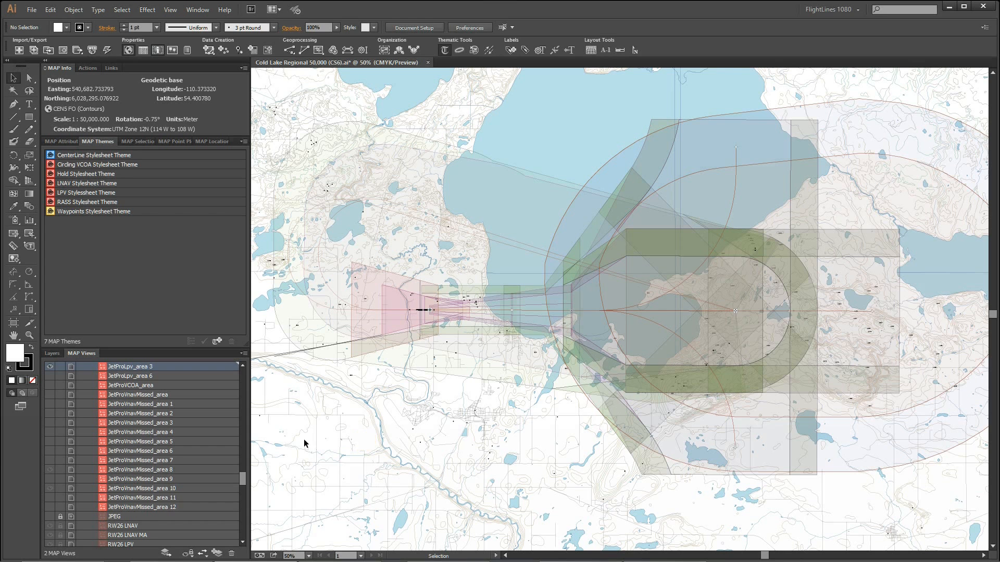
Step: Bring up the document's layer list with the imported JetPro layers
{"action": "left_click", "coordinate": [61, 357]}
{"action": "left_click", "coordinate": [152, 361]}
{"action": "left_click", "coordinate": [56, 347]}
{"action": "left_click", "coordinate": [131, 366]}
{"action": "left_click", "coordinate": [132, 512]}
{"action": "left_click", "coordinate": [53, 353]}
{"action": "left_click", "coordinate": [162, 458]}
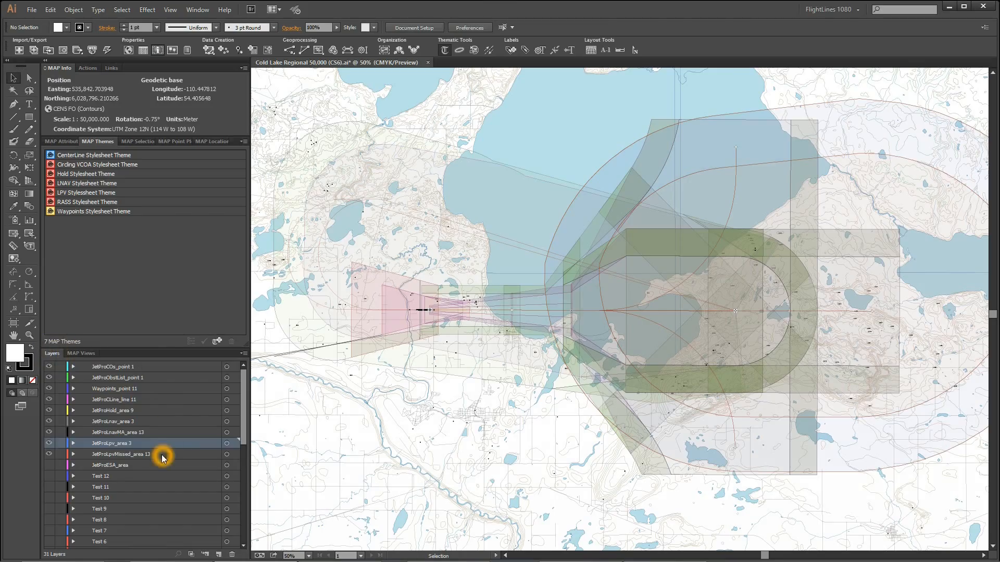
Step: Delete the JetProESA_area layer
{"action": "left_click", "coordinate": [129, 471]}
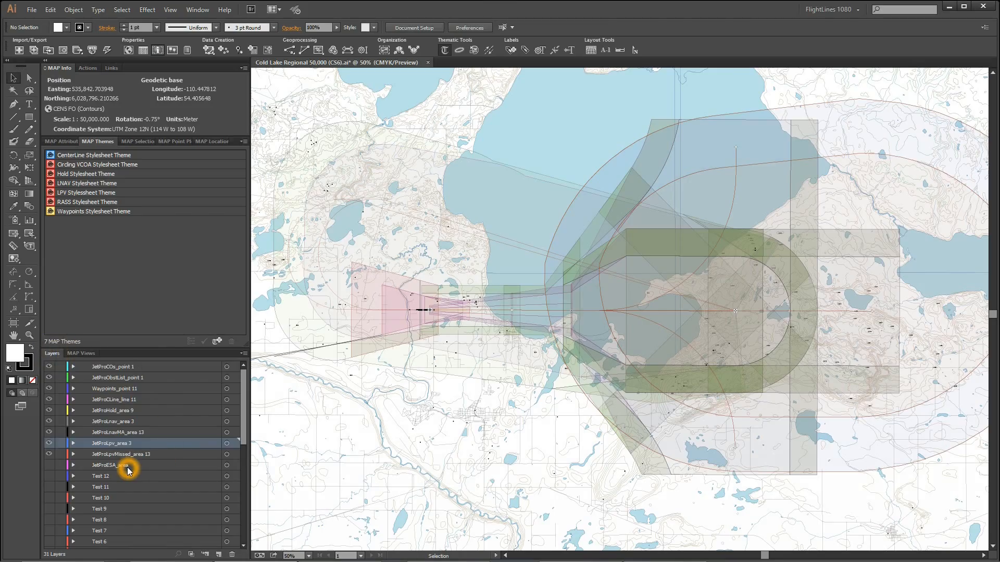
{"action": "left_click", "coordinate": [129, 467]}
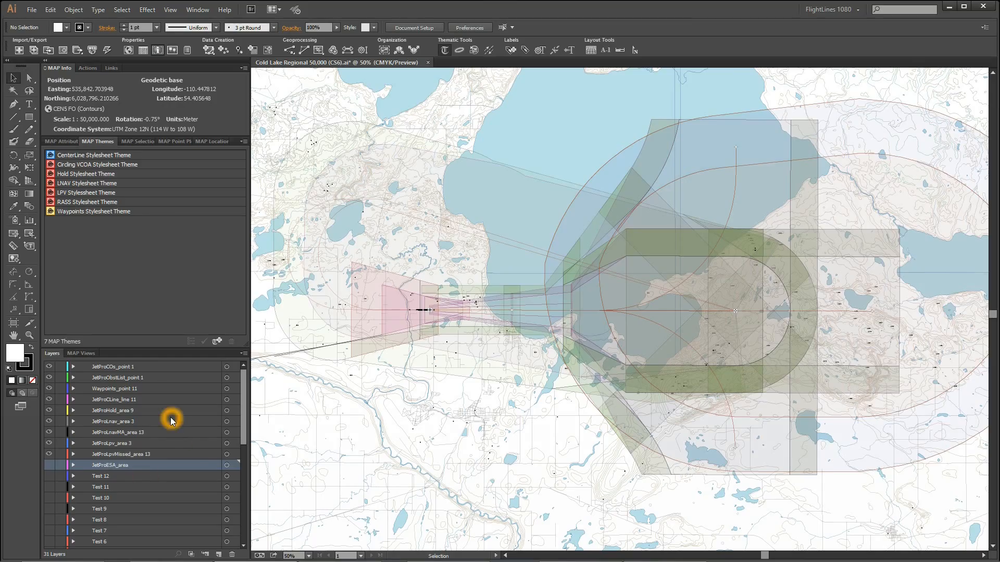
{"action": "left_click", "coordinate": [126, 368]}
{"action": "left_click", "coordinate": [102, 367]}
{"action": "left_click", "coordinate": [154, 369], "text": "shift"}
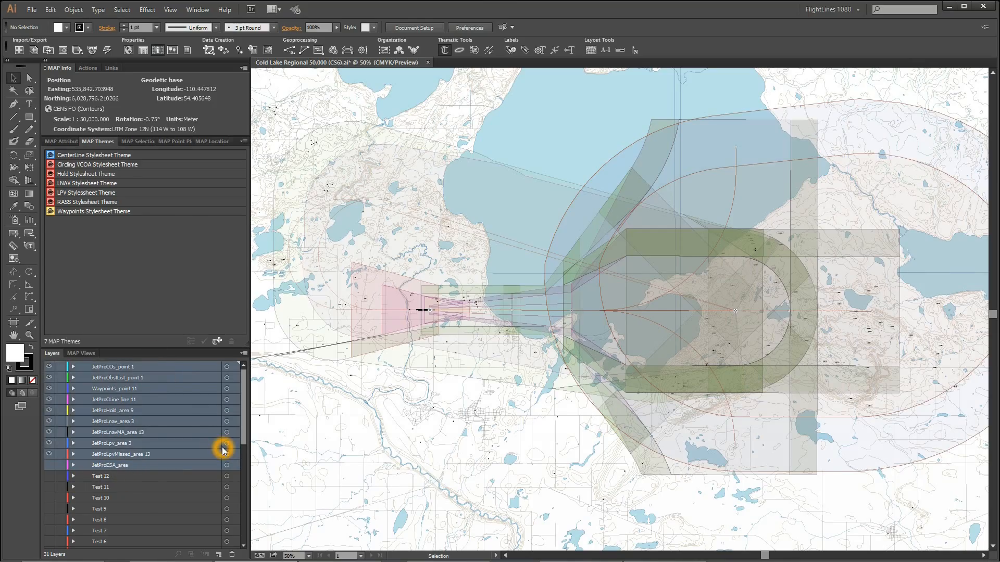
{"action": "left_click", "coordinate": [156, 455]}
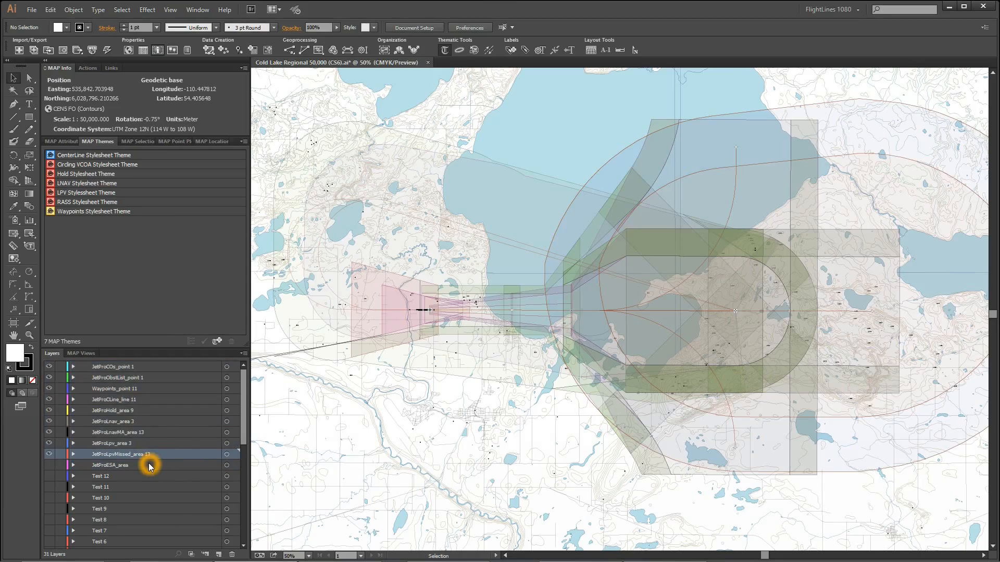
{"action": "left_click", "coordinate": [153, 465]}
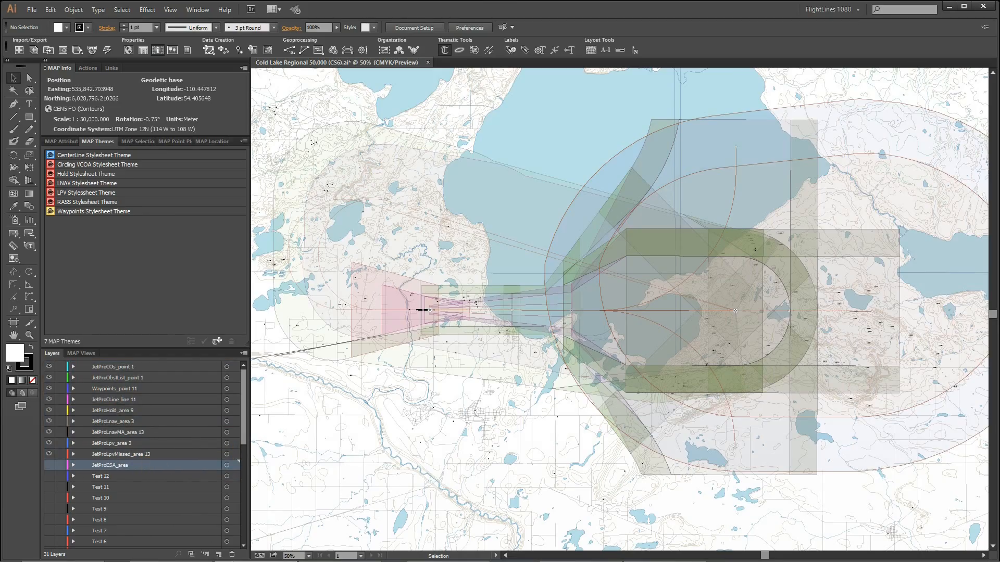
{"action": "left_click", "coordinate": [232, 554]}
{"action": "left_click", "coordinate": [530, 302]}
Step: Collect the layers from JetProCOs_point 1 through JetProLpvMissed_area 13 in a new layer and name it Rw 28
{"action": "left_click", "coordinate": [136, 365]}
{"action": "left_click", "coordinate": [140, 453], "text": "shift"}
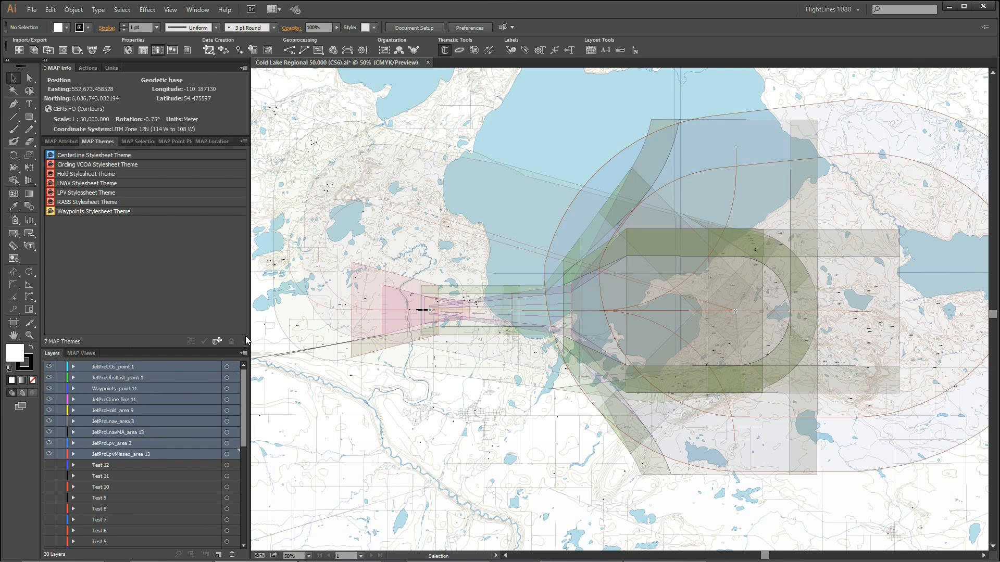
{"action": "left_click", "coordinate": [241, 354]}
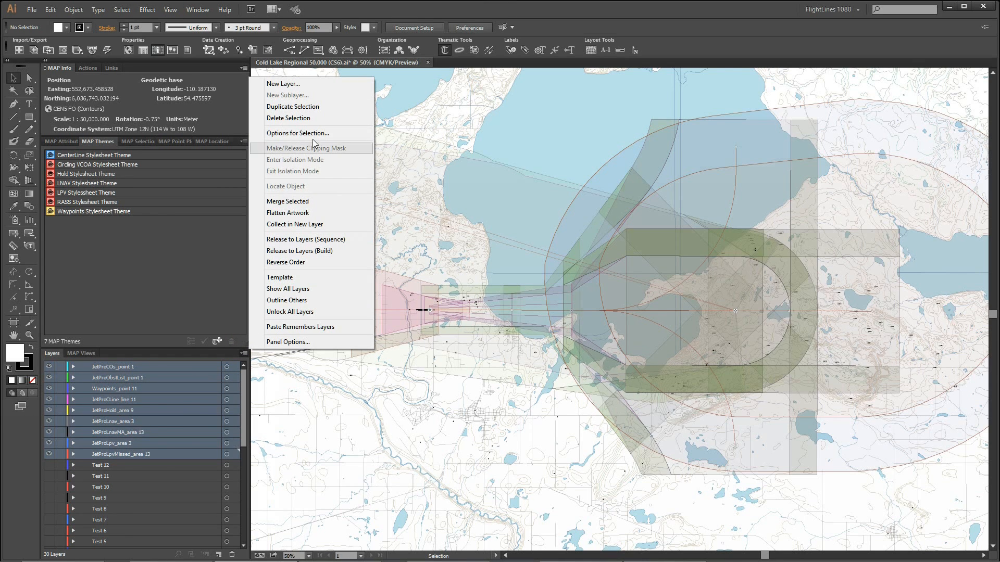
{"action": "left_click", "coordinate": [331, 224]}
{"action": "double_click", "coordinate": [106, 367]}
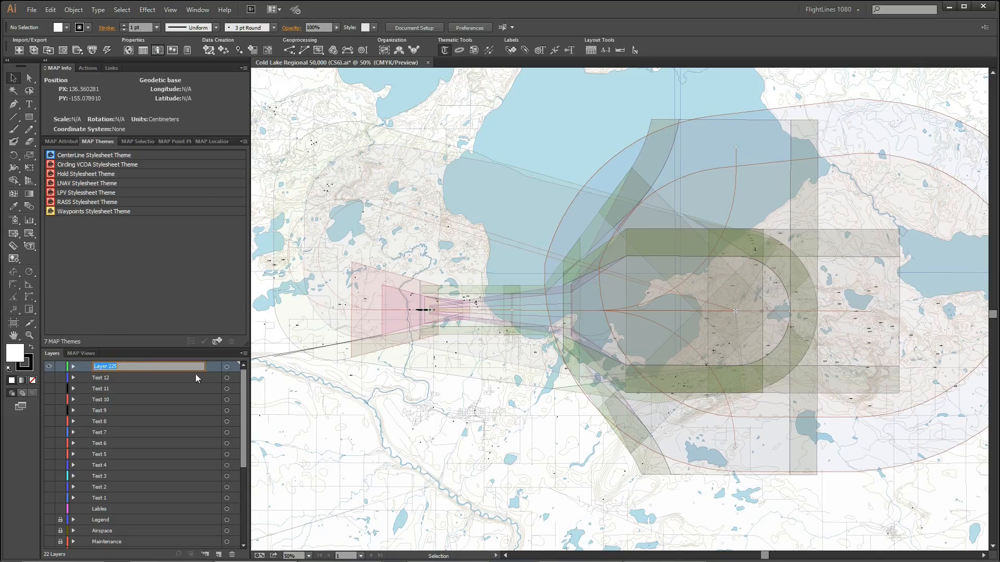
{"action": "type", "text": "Rw 28"}
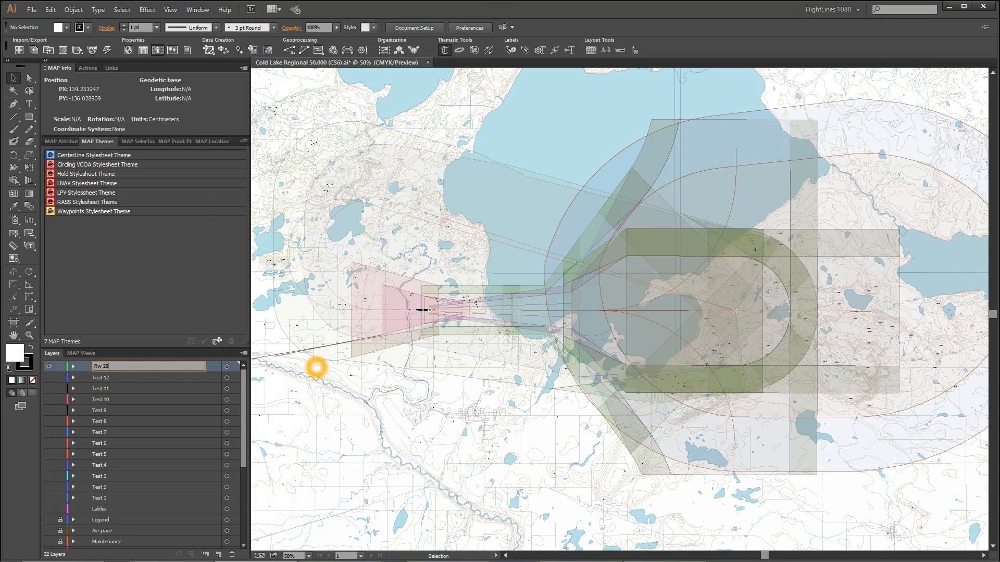
{"action": "left_click", "coordinate": [174, 432]}
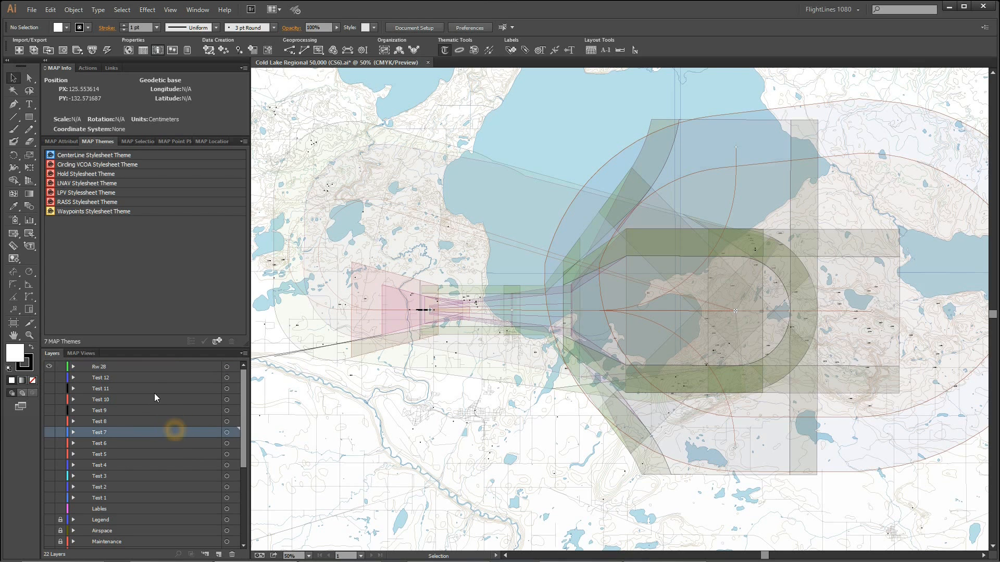
Step: Examine the sublayers of Rw 28 and the objects inside JetProCLine_line 11
{"action": "left_click", "coordinate": [166, 367]}
{"action": "left_click", "coordinate": [73, 367]}
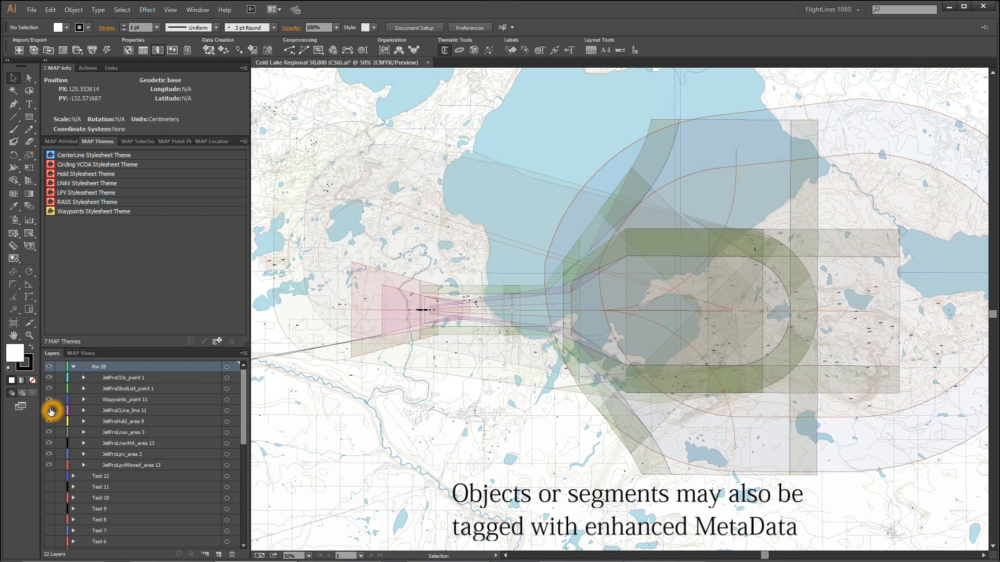
{"action": "left_click", "coordinate": [82, 410]}
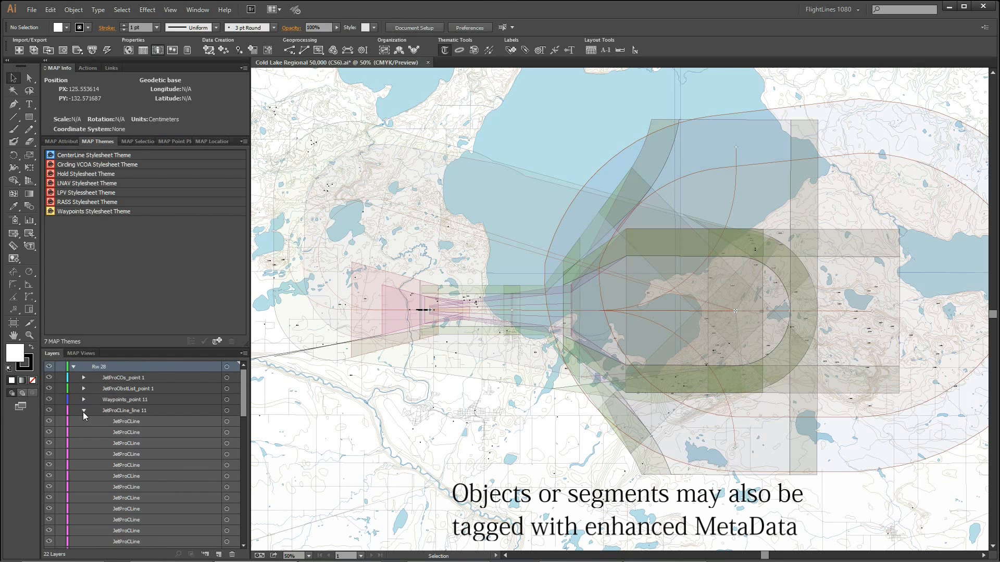
{"action": "left_click", "coordinate": [84, 410]}
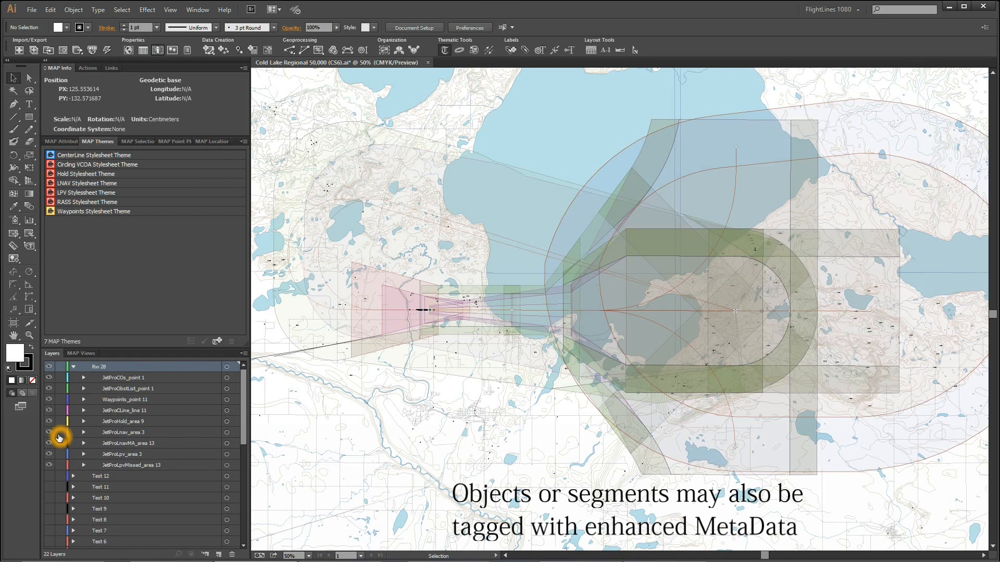
Step: Hide the JetProLnav_area 3 and JetProLnavMA_area 13 sublayers of Rw 28
{"action": "left_click", "coordinate": [49, 433]}
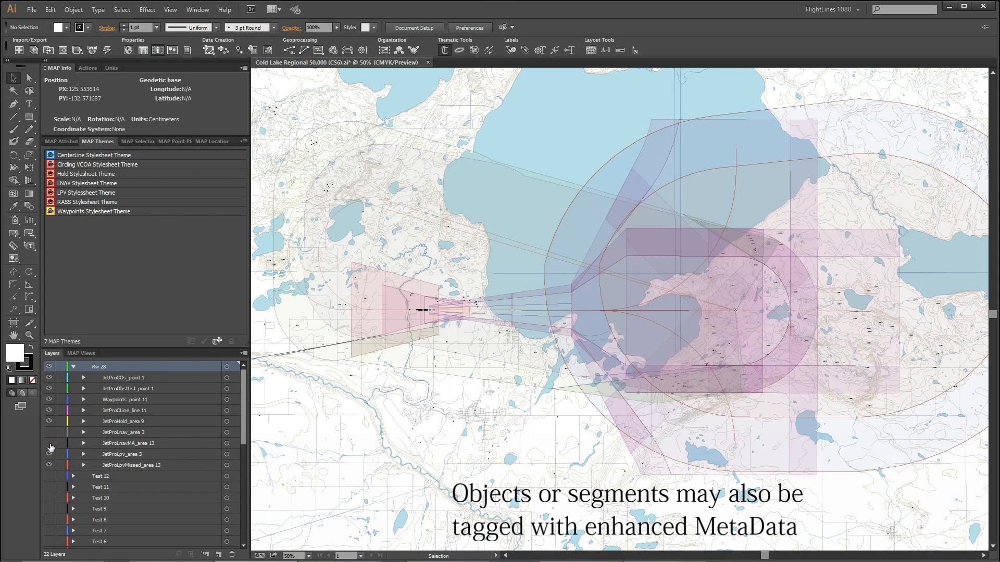
{"action": "left_click", "coordinate": [50, 444]}
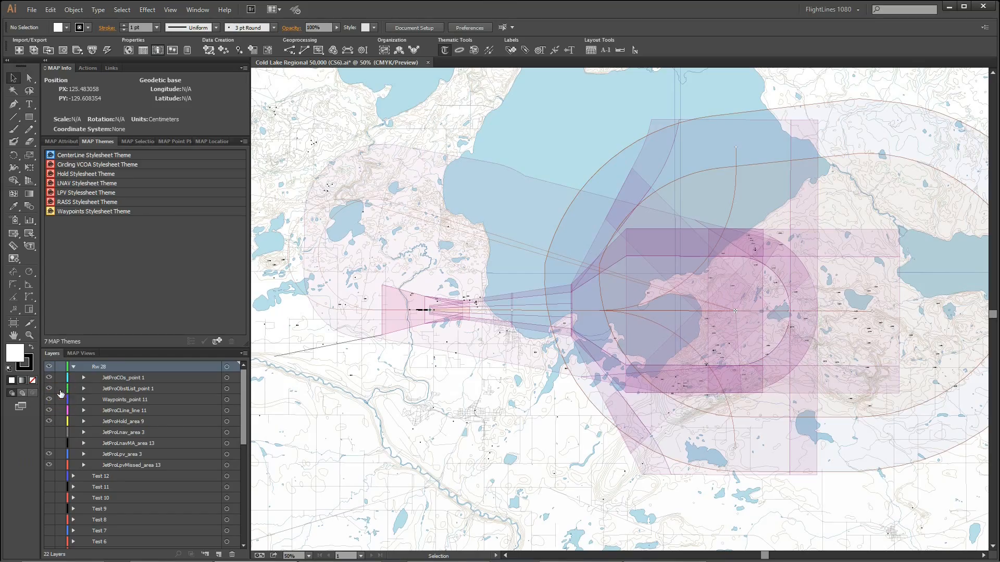
{"action": "left_click", "coordinate": [62, 453]}
{"action": "left_click", "coordinate": [62, 465]}
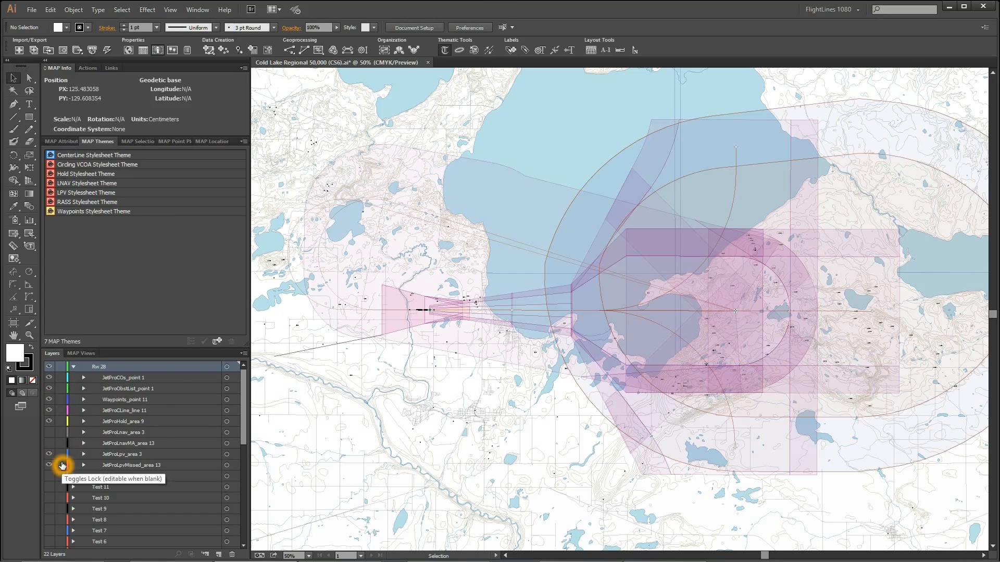
{"action": "left_click", "coordinate": [56, 392]}
{"action": "left_click", "coordinate": [65, 397]}
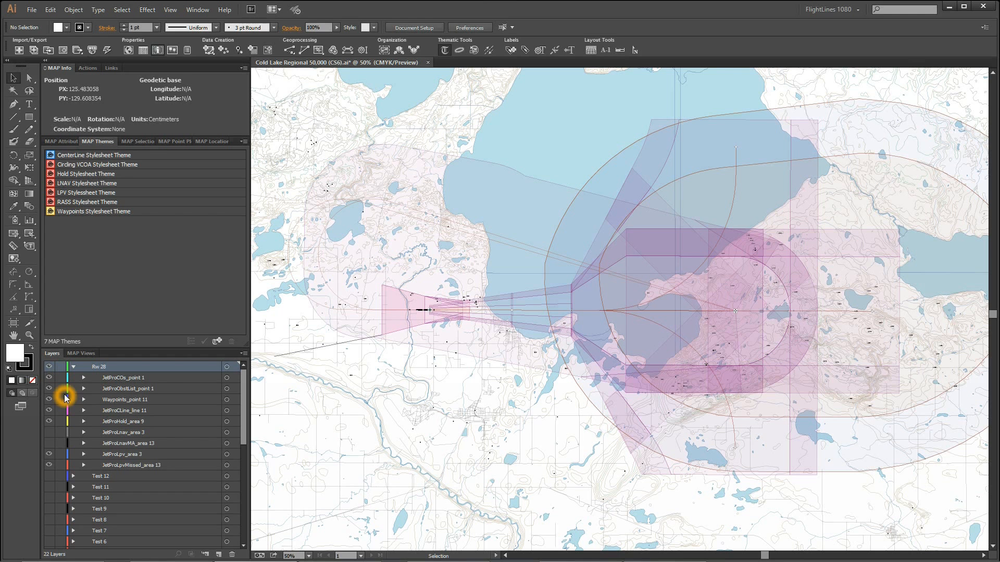
Step: Hide JetProHold_area 9, JetProLpv_area 3 and JetProLpvMissed_area 13 in Rw 28, and show JetProLnavMA_area 13 and JetProLnav_area 3
{"action": "left_click", "coordinate": [56, 419]}
{"action": "left_click", "coordinate": [50, 421]}
{"action": "left_click", "coordinate": [51, 461]}
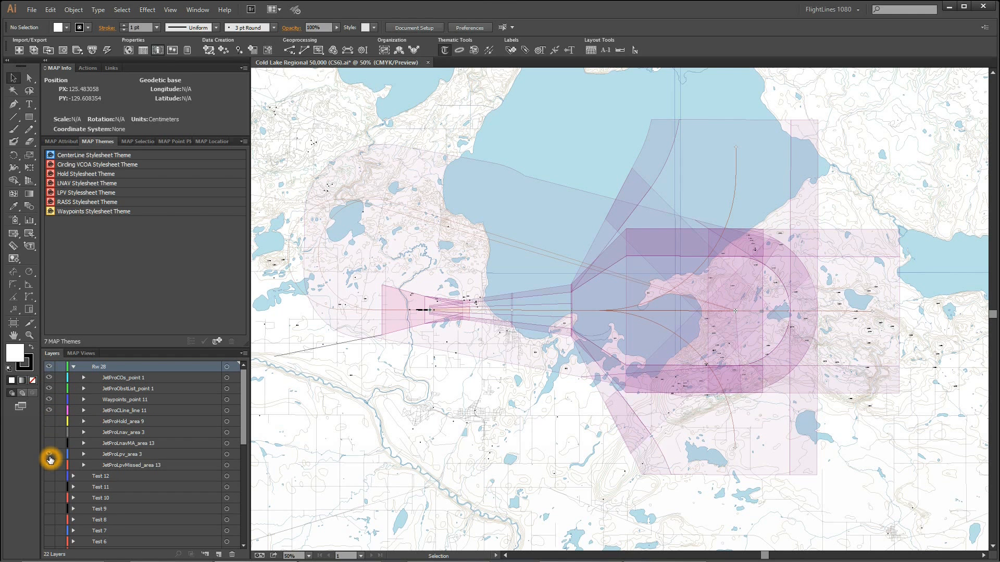
{"action": "left_click", "coordinate": [50, 467]}
{"action": "left_click", "coordinate": [51, 442]}
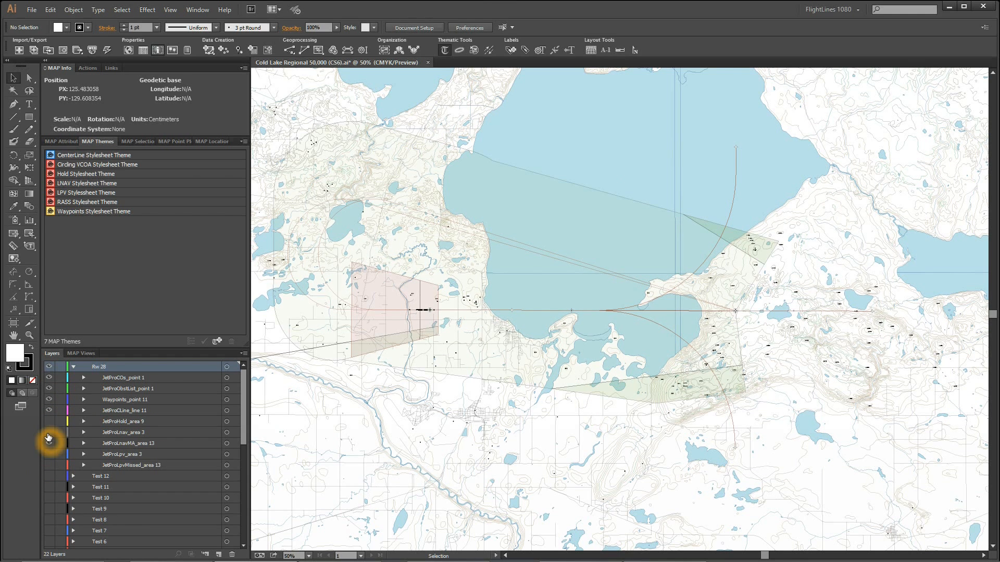
{"action": "left_click", "coordinate": [49, 432]}
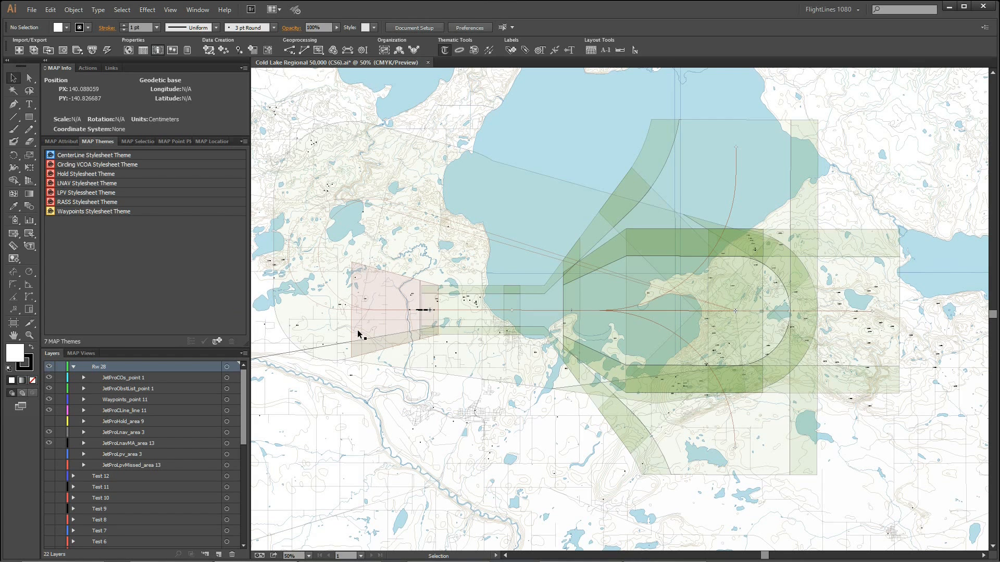
{"action": "left_click", "coordinate": [150, 299]}
{"action": "left_click", "coordinate": [385, 353]}
{"action": "left_click", "coordinate": [572, 336]}
{"action": "left_click", "coordinate": [840, 436]}
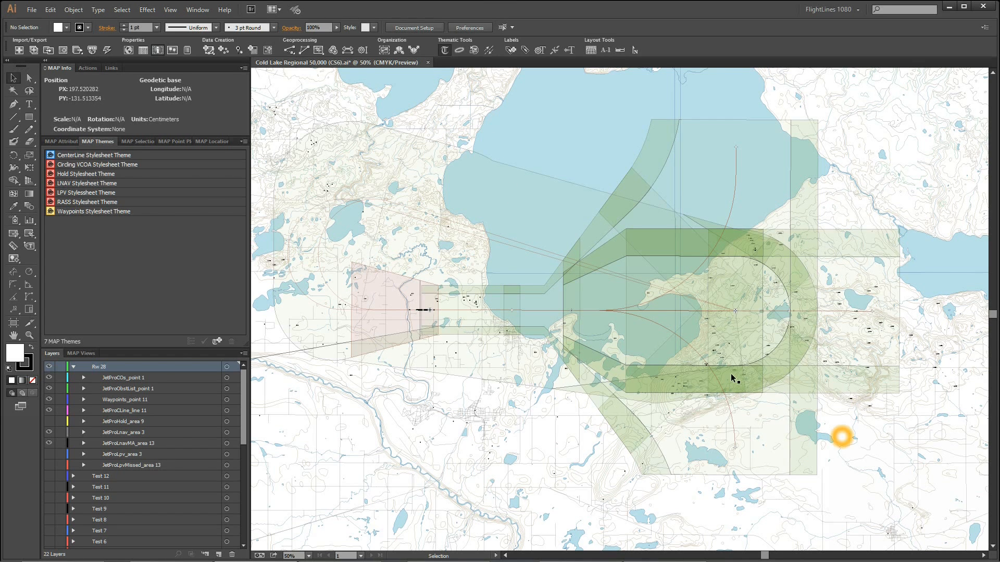
{"action": "left_click", "coordinate": [521, 318]}
{"action": "left_click", "coordinate": [621, 408]}
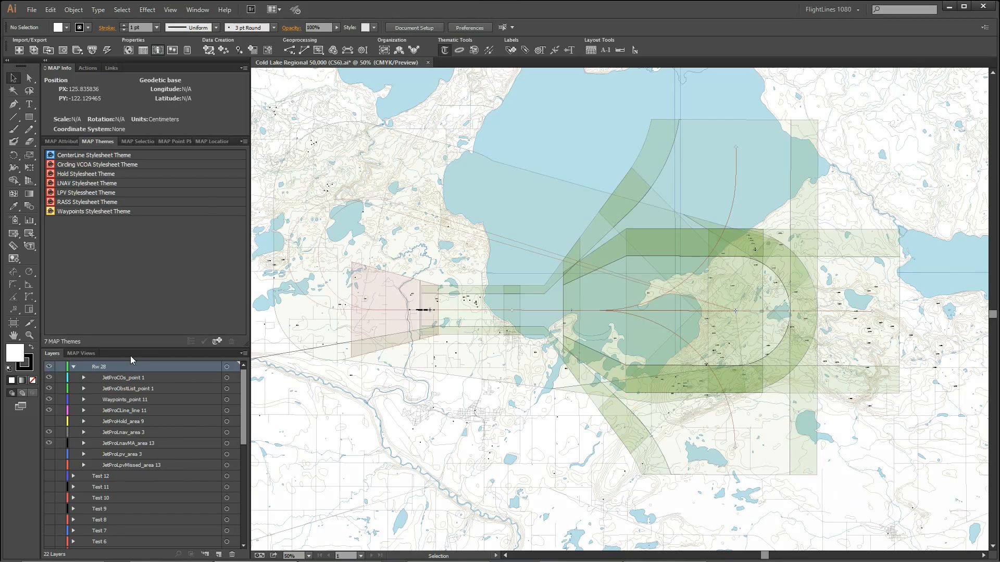
Step: Collapse the Rw 28 layer and switch to the DT Ver 22-0 Cold Lake RNAV RW26 workbook in Excel
{"action": "left_click", "coordinate": [73, 367]}
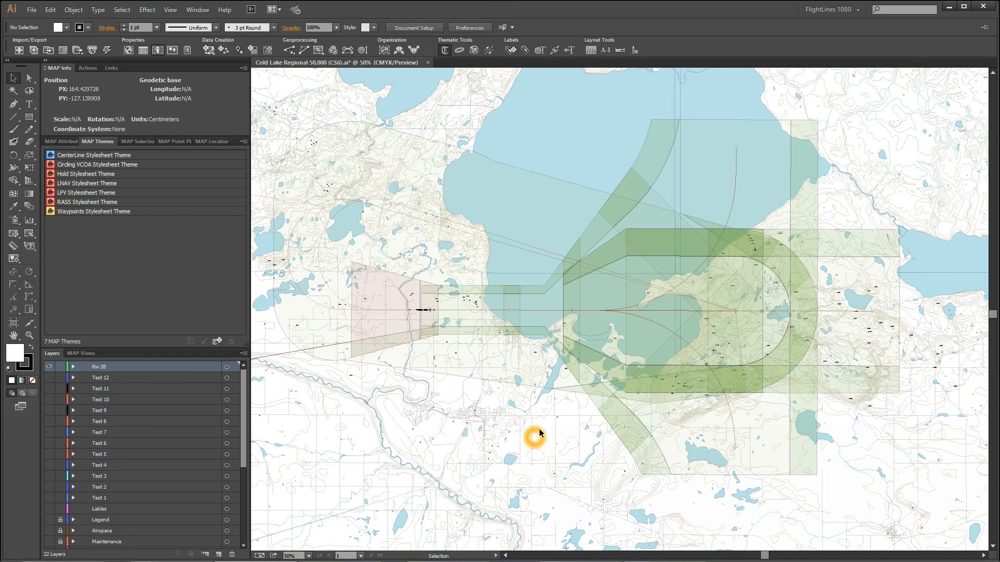
{"action": "mouse_move", "coordinate": [395, 560]}
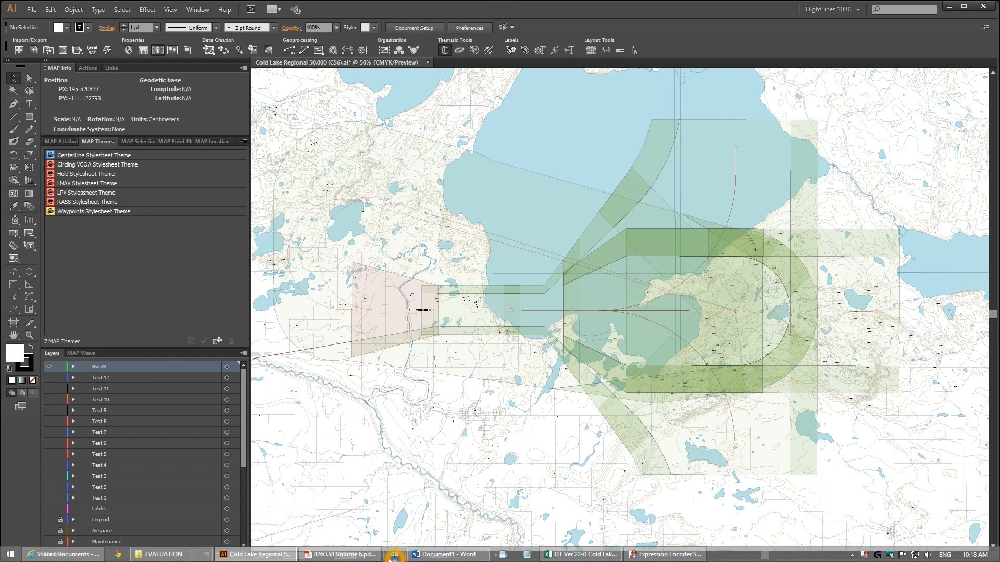
{"action": "mouse_move", "coordinate": [565, 559]}
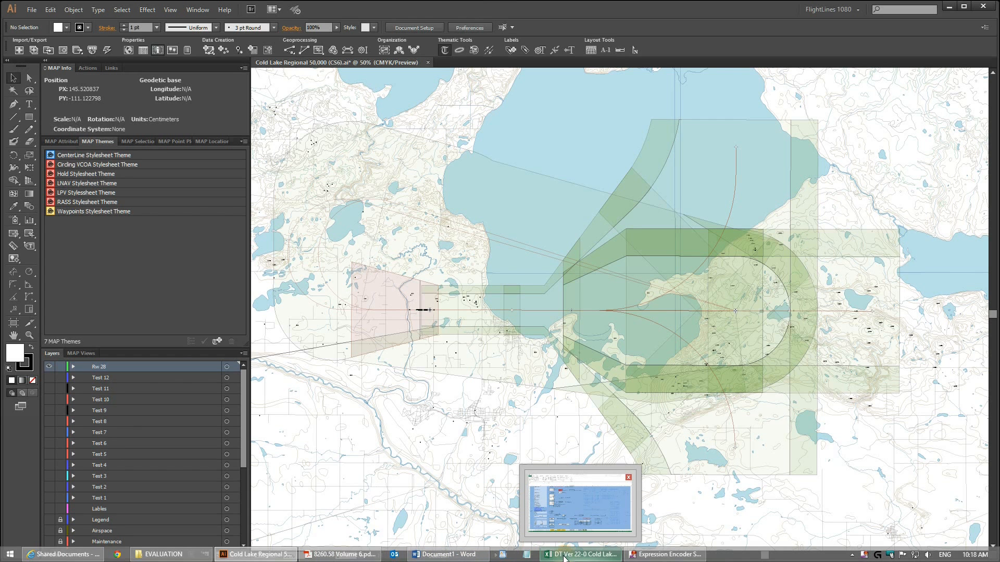
{"action": "left_click", "coordinate": [565, 558]}
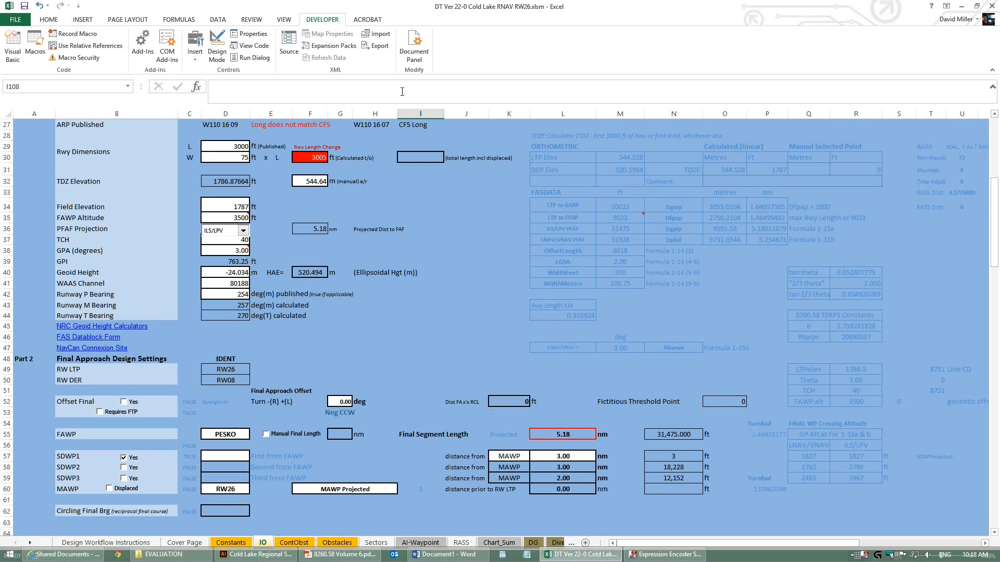
{"action": "scroll", "coordinate": [344, 370], "scroll_direction": "up", "scroll_amount": 1}
{"action": "scroll", "coordinate": [345, 369], "scroll_direction": "up", "scroll_amount": 8}
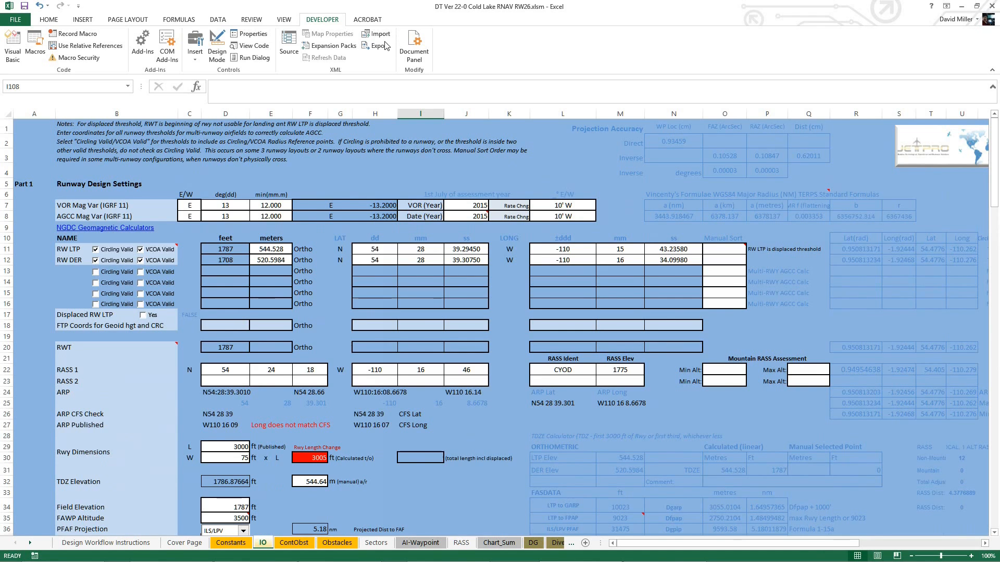
Step: Export the 04-Feeders XML map to the RW 26 design folder under the file name Feeder
{"action": "left_click", "coordinate": [376, 46]}
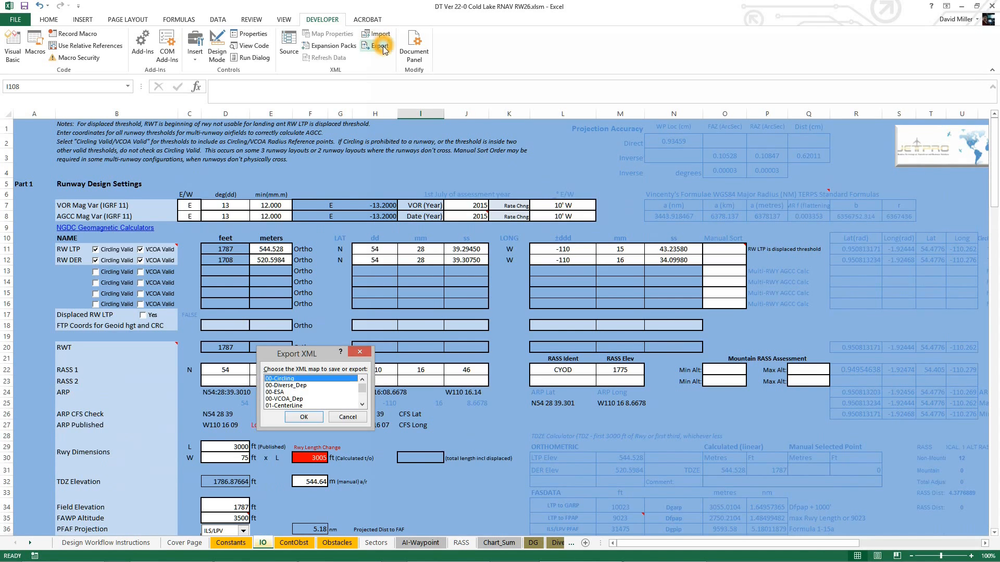
{"action": "left_click", "coordinate": [362, 405]}
{"action": "left_click", "coordinate": [362, 405]}
{"action": "left_click", "coordinate": [364, 406]}
{"action": "left_click", "coordinate": [364, 406]}
{"action": "left_click", "coordinate": [364, 406]}
{"action": "left_click", "coordinate": [364, 406]}
{"action": "left_click", "coordinate": [364, 406]}
{"action": "left_click", "coordinate": [363, 406]}
{"action": "left_click", "coordinate": [363, 406]}
{"action": "left_click", "coordinate": [280, 394]}
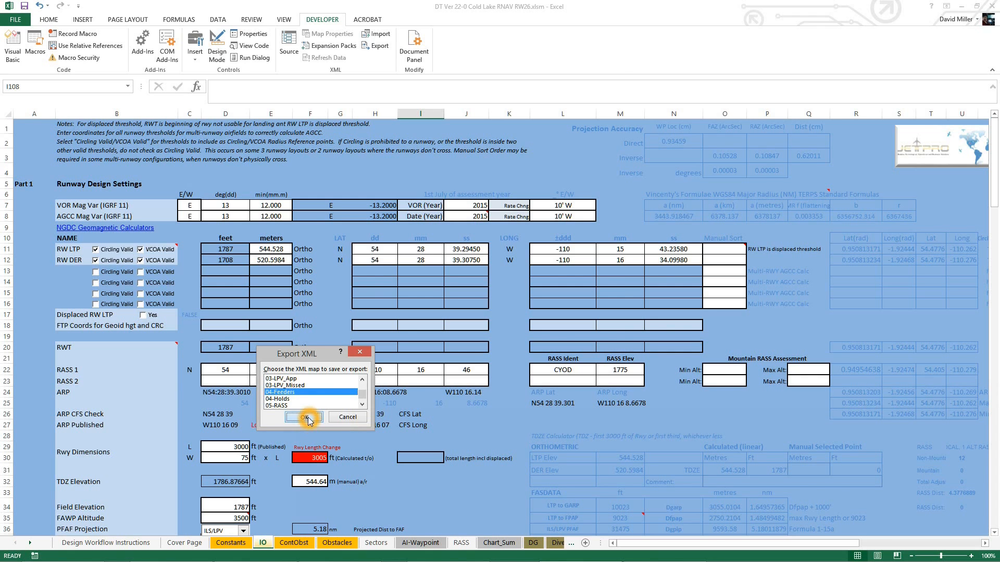
{"action": "left_click", "coordinate": [304, 417]}
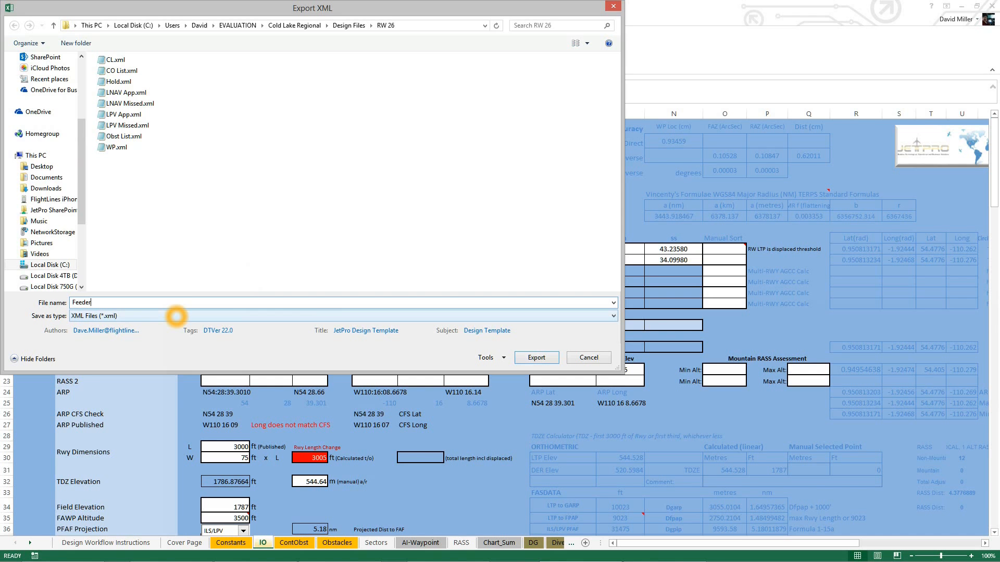
{"action": "left_click", "coordinate": [537, 358]}
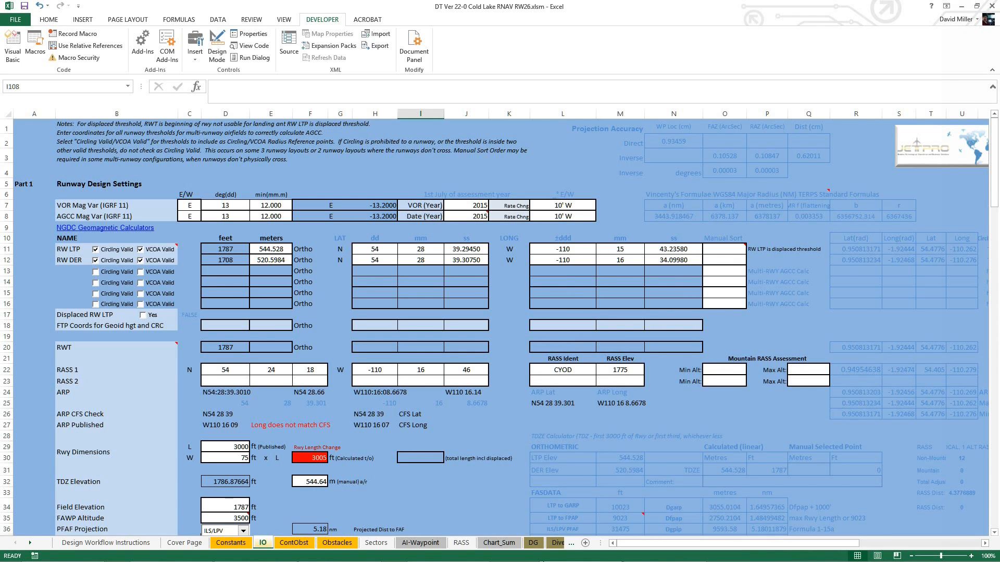
Step: Switch to Illustrator and try to import Feeder.xml from the RW 26 folder as Geography Markup Language
{"action": "mouse_move", "coordinate": [379, 561]}
{"action": "left_click", "coordinate": [258, 554]}
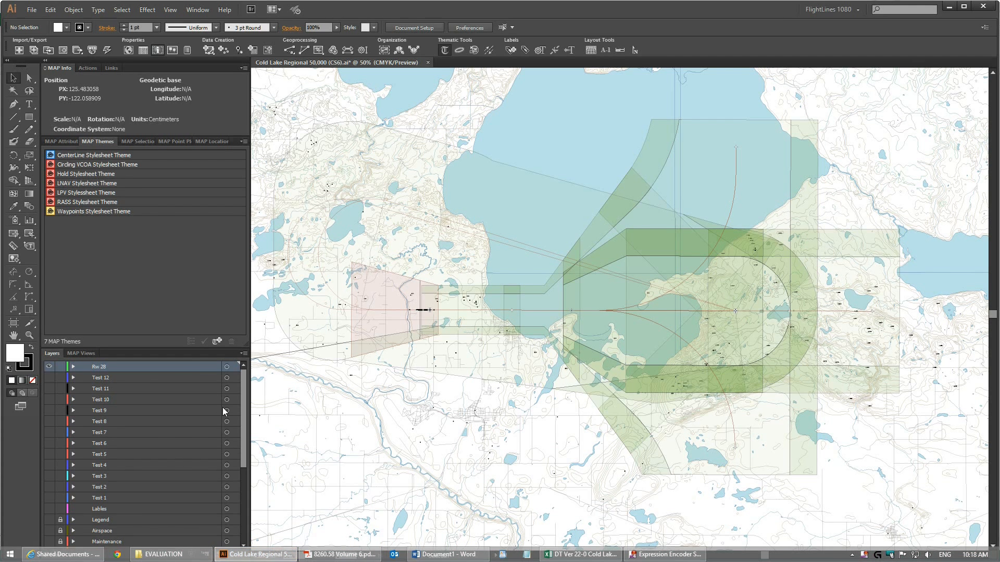
{"action": "left_click", "coordinate": [19, 48]}
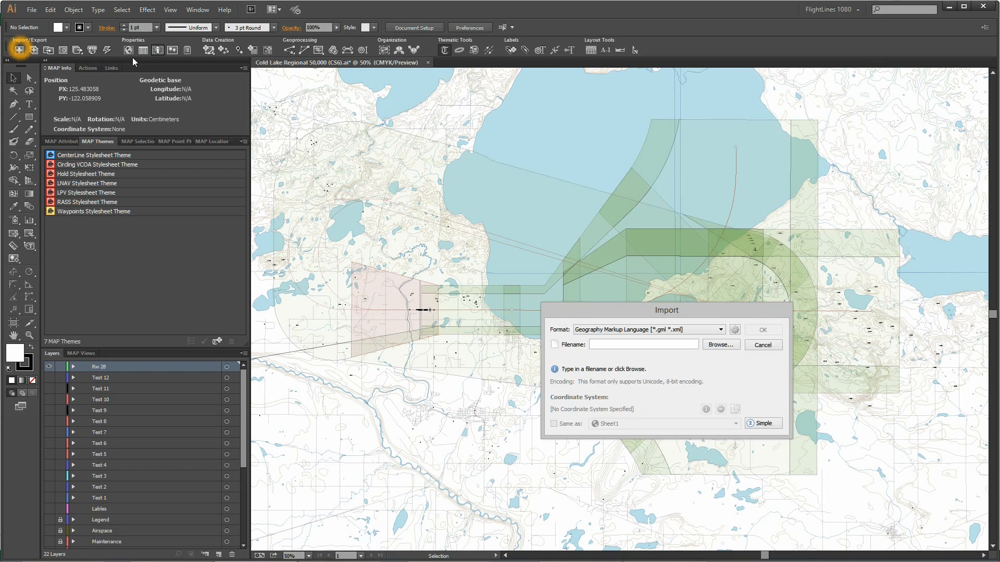
{"action": "left_click", "coordinate": [716, 345]}
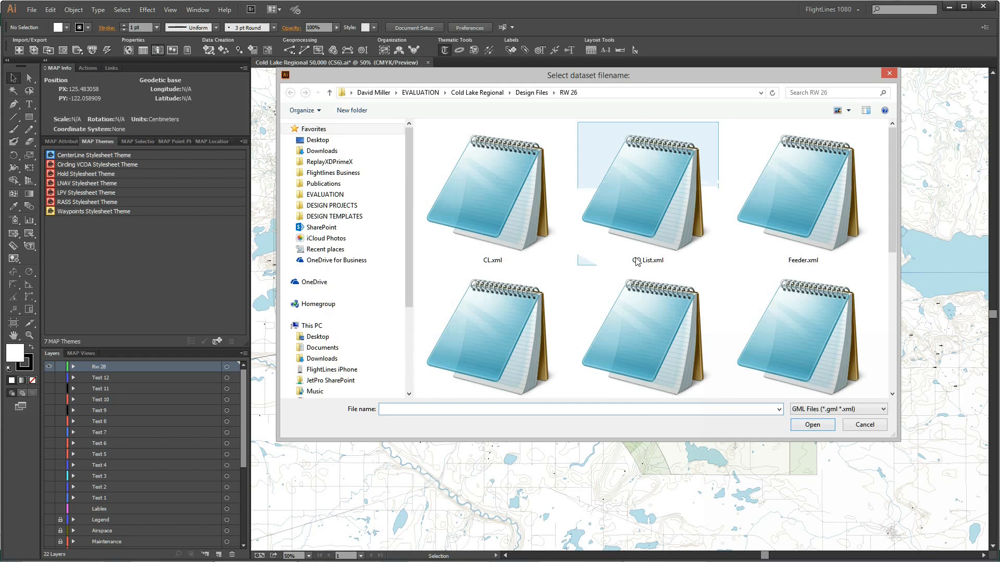
{"action": "left_click", "coordinate": [837, 110]}
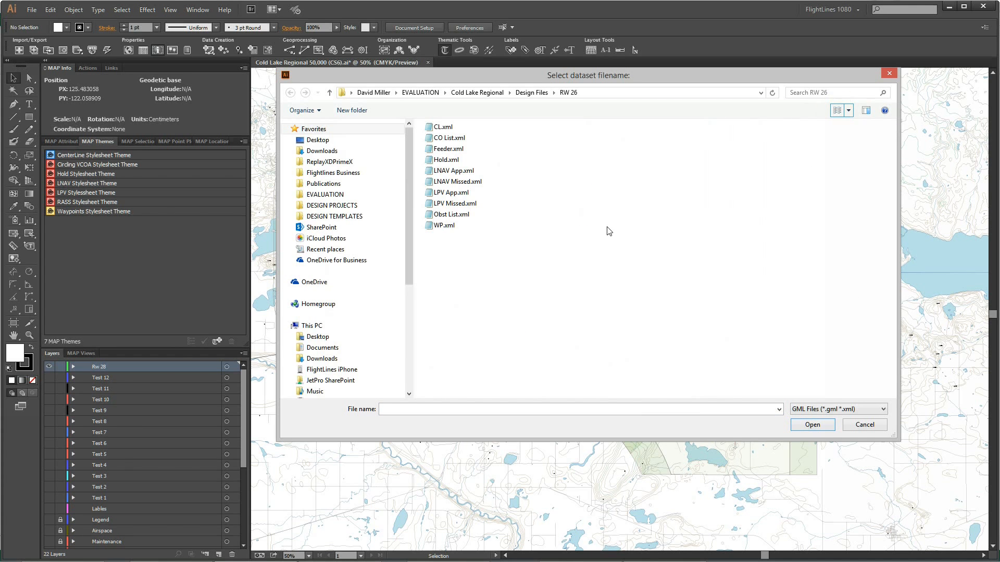
{"action": "left_click", "coordinate": [447, 149]}
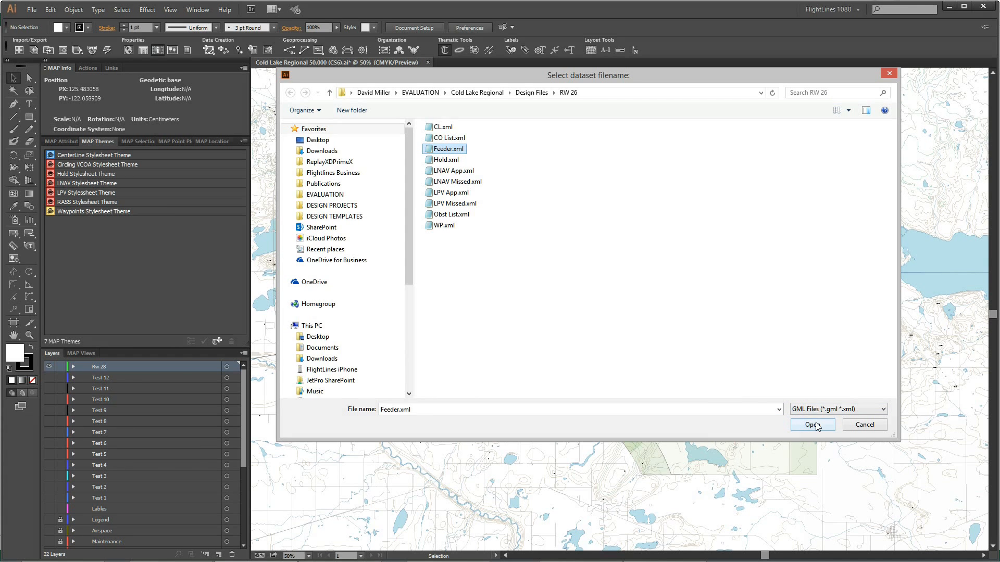
{"action": "left_click", "coordinate": [814, 425]}
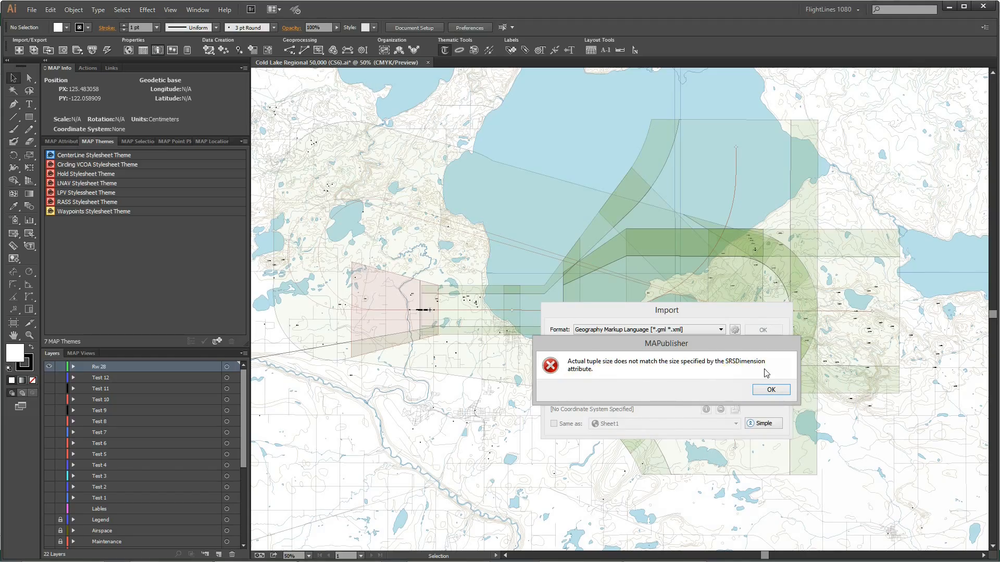
{"action": "left_click_drag", "start_coordinate": [708, 346], "coordinate": [544, 402]}
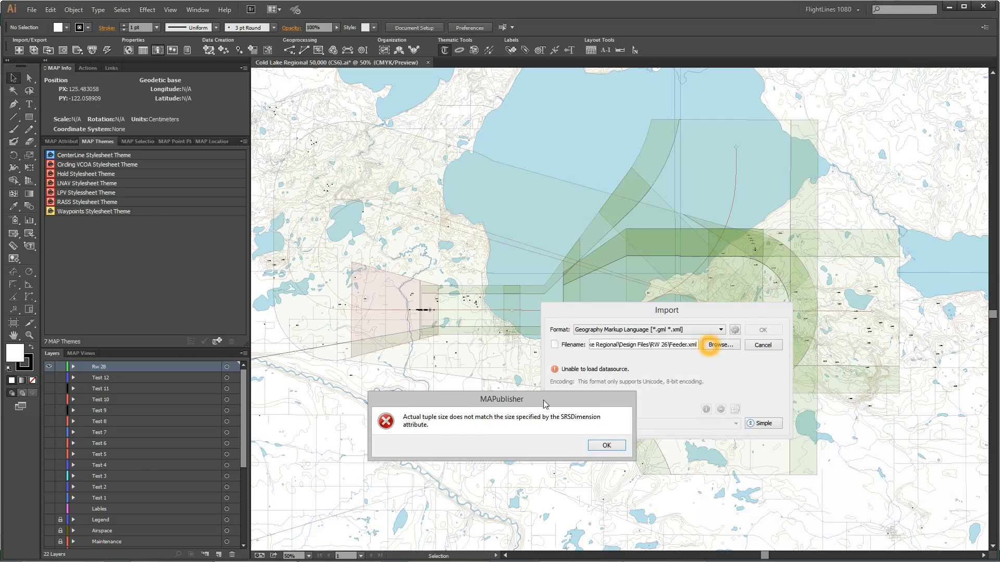
{"action": "left_click", "coordinate": [608, 446]}
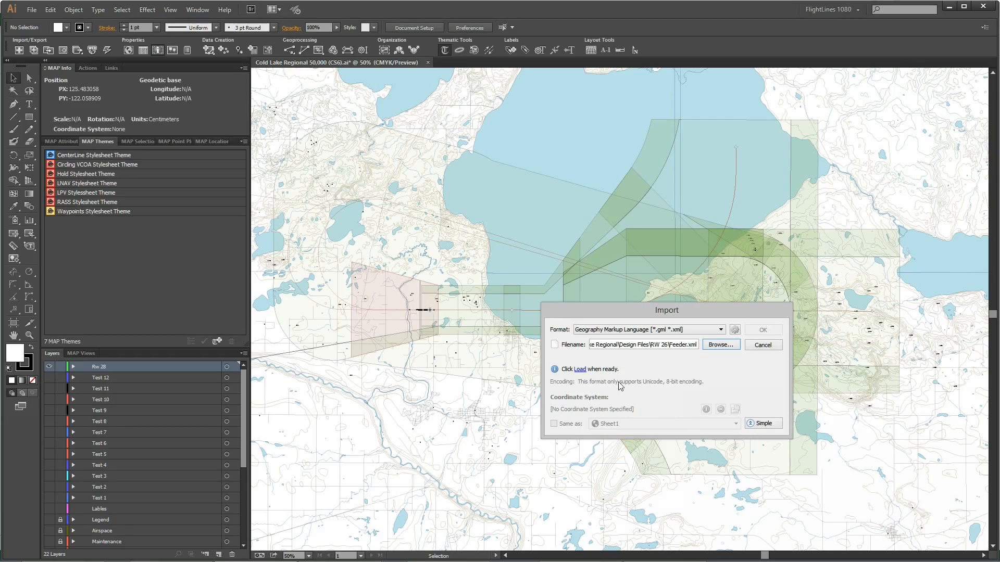
{"action": "left_click", "coordinate": [553, 402]}
{"action": "left_click", "coordinate": [563, 412]}
{"action": "left_click", "coordinate": [552, 411]}
{"action": "left_click", "coordinate": [572, 407]}
{"action": "left_click", "coordinate": [595, 414]}
{"action": "left_click", "coordinate": [776, 348]}
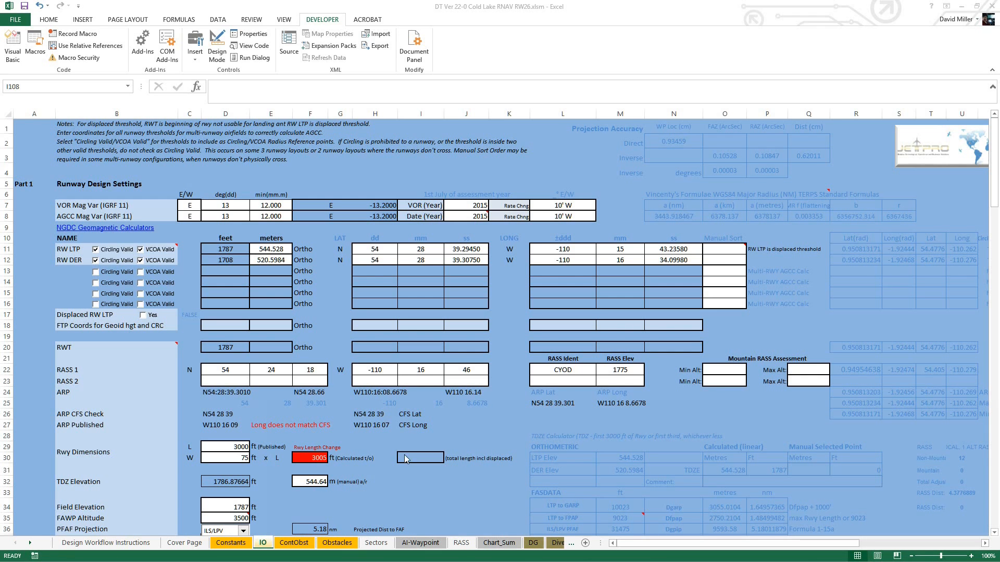
Step: Review the IO sheet's runway design settings and the procedure and approach settings on the Constants sheet of the Excel workbook
{"action": "left_click", "coordinate": [446, 479]}
{"action": "scroll", "coordinate": [323, 489], "scroll_direction": "down", "scroll_amount": 3}
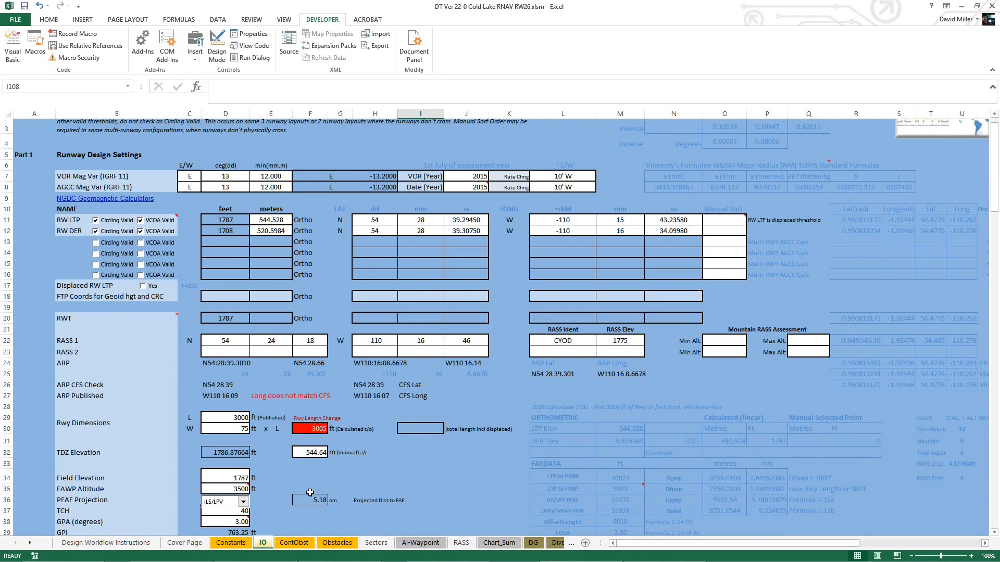
{"action": "left_click", "coordinate": [231, 542]}
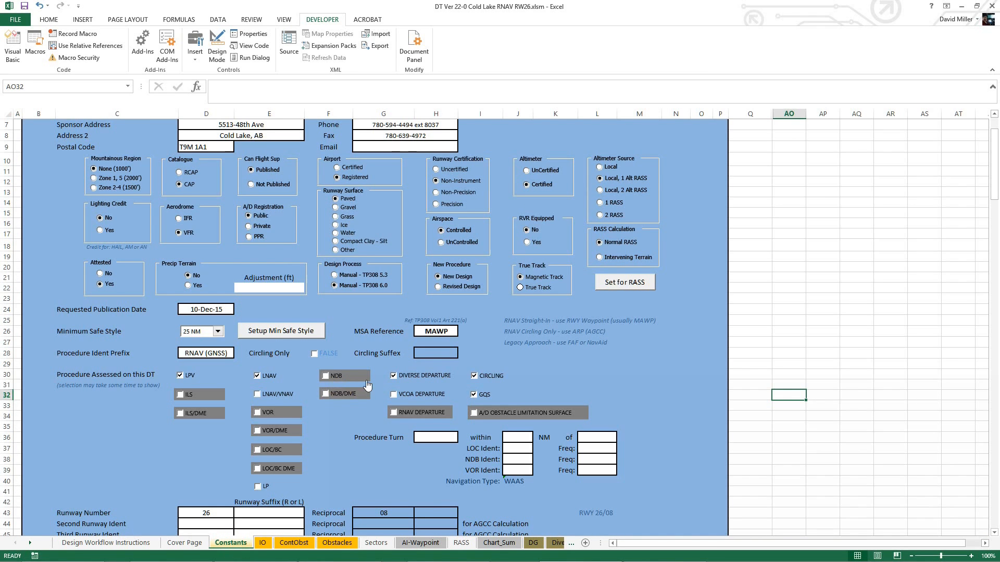
{"action": "scroll", "coordinate": [450, 385], "scroll_direction": "down", "scroll_amount": 9}
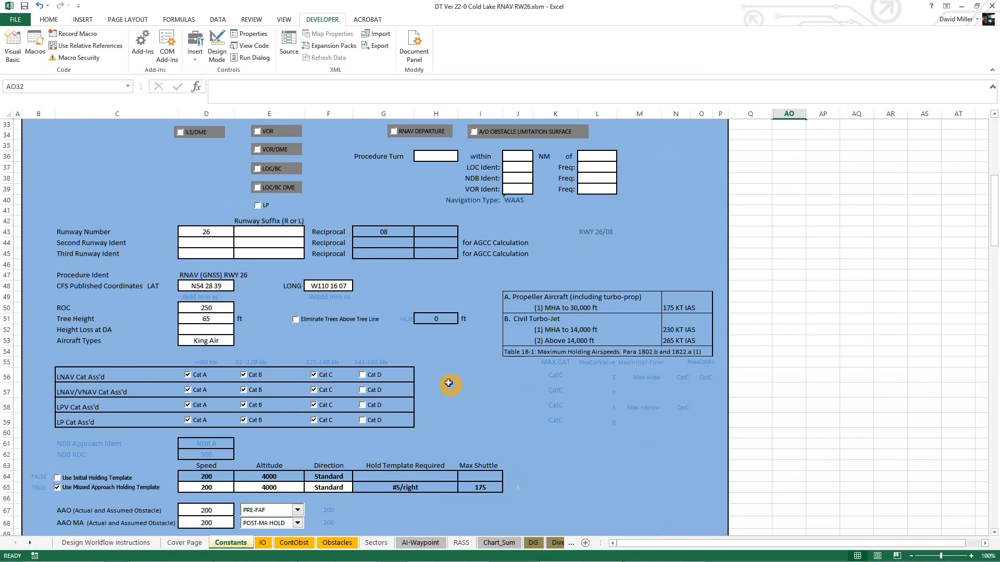
{"action": "scroll", "coordinate": [449, 384], "scroll_direction": "down", "scroll_amount": 5}
{"action": "scroll", "coordinate": [442, 386], "scroll_direction": "up", "scroll_amount": 15}
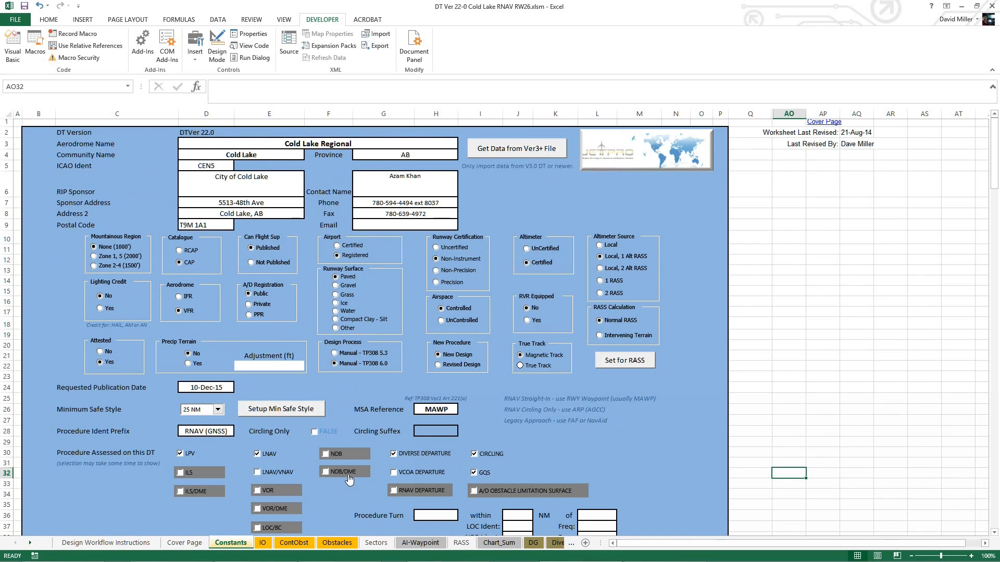
Step: Examine the known issues and template changes on the Archived Version History sheet, and bring the first sheets back within reach
{"action": "left_click", "coordinate": [29, 542]}
{"action": "left_click", "coordinate": [430, 544]}
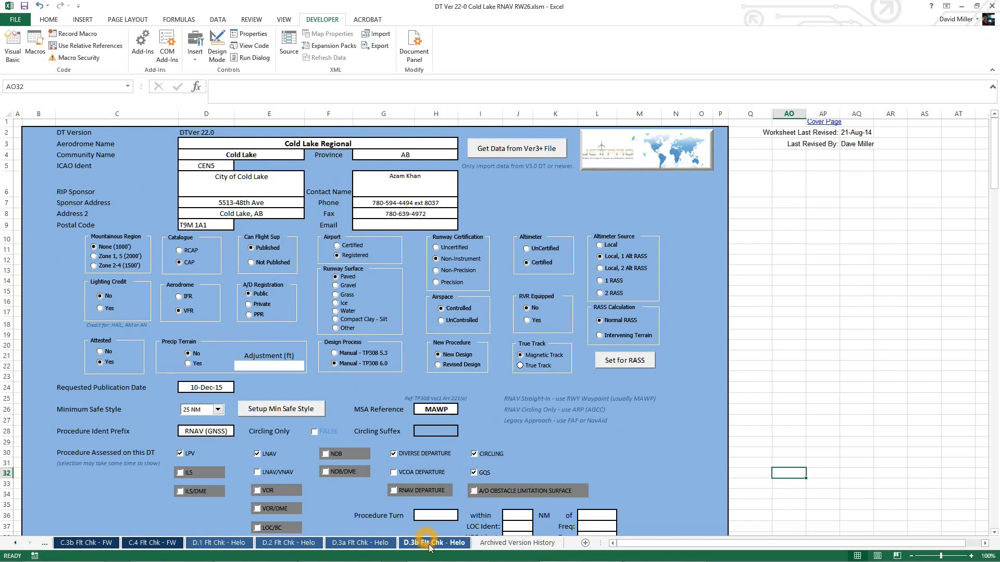
{"action": "left_click", "coordinate": [488, 543]}
{"action": "left_click", "coordinate": [457, 545]}
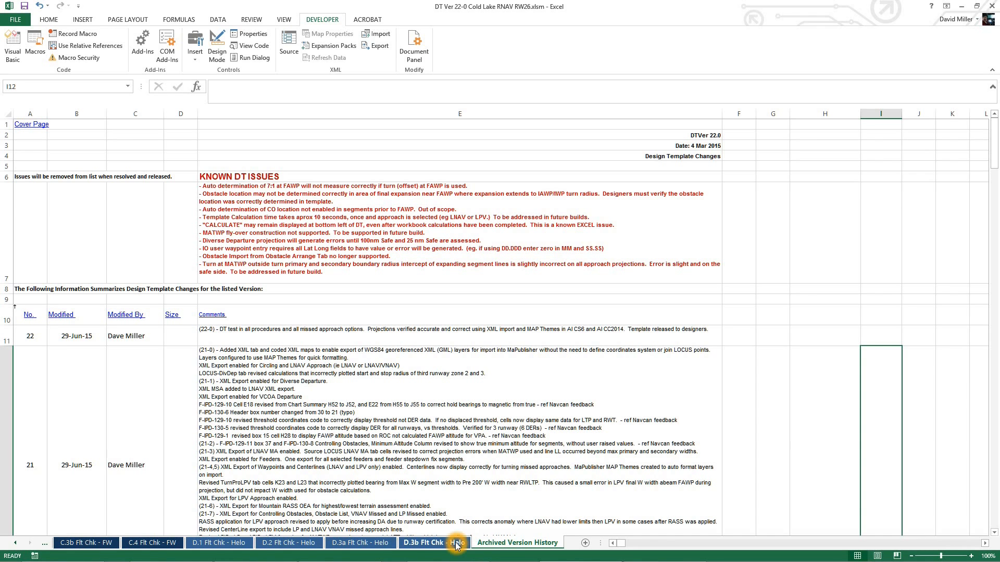
{"action": "left_click", "coordinate": [492, 544]}
{"action": "left_click", "coordinate": [448, 544]}
{"action": "left_click", "coordinate": [480, 543]}
{"action": "left_click", "coordinate": [457, 544]}
{"action": "left_click", "coordinate": [15, 548], "text": "ctrl"}
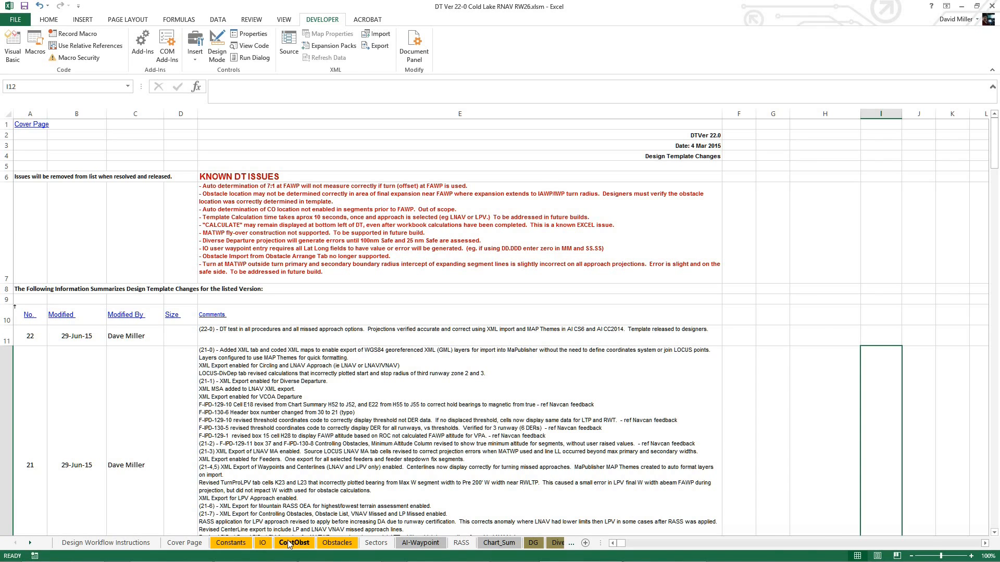
Step: Look through the controlling obstacles on ContObst, the assessed procedures on Constants and the runway settings on IO
{"action": "right_click", "coordinate": [289, 545]}
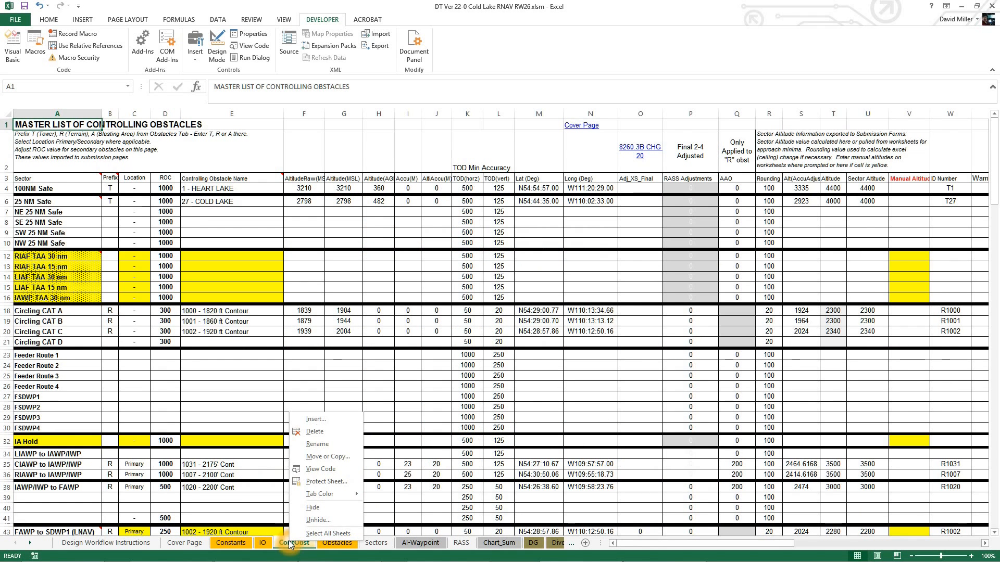
{"action": "left_click", "coordinate": [230, 547]}
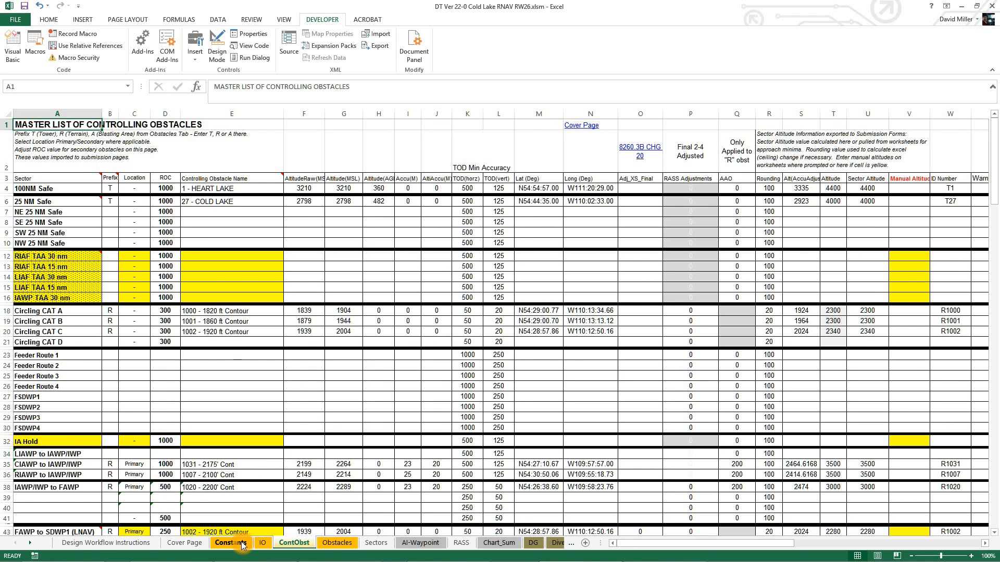
{"action": "left_click", "coordinate": [231, 543]}
{"action": "scroll", "coordinate": [707, 446], "scroll_direction": "down", "scroll_amount": 4}
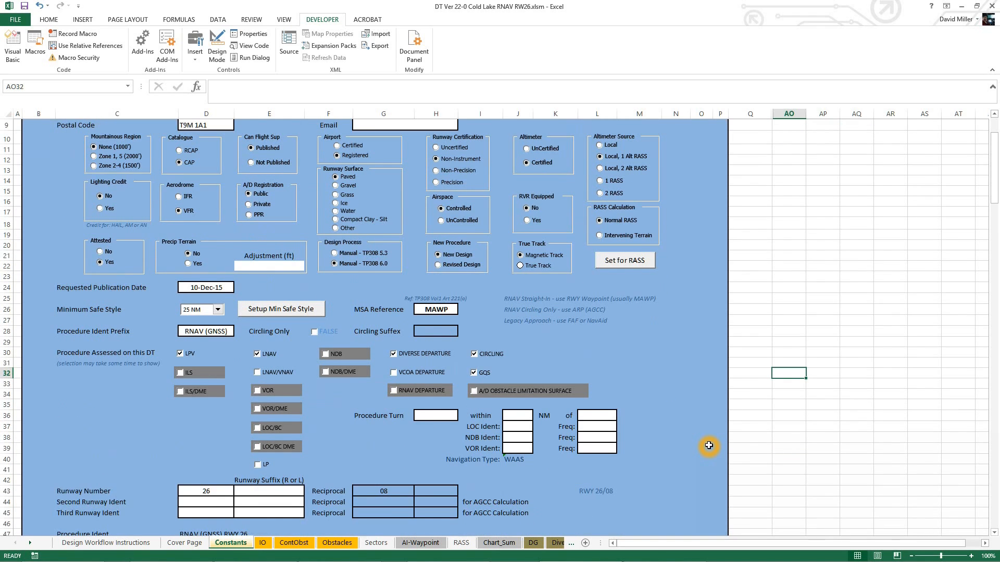
{"action": "left_click", "coordinate": [262, 542]}
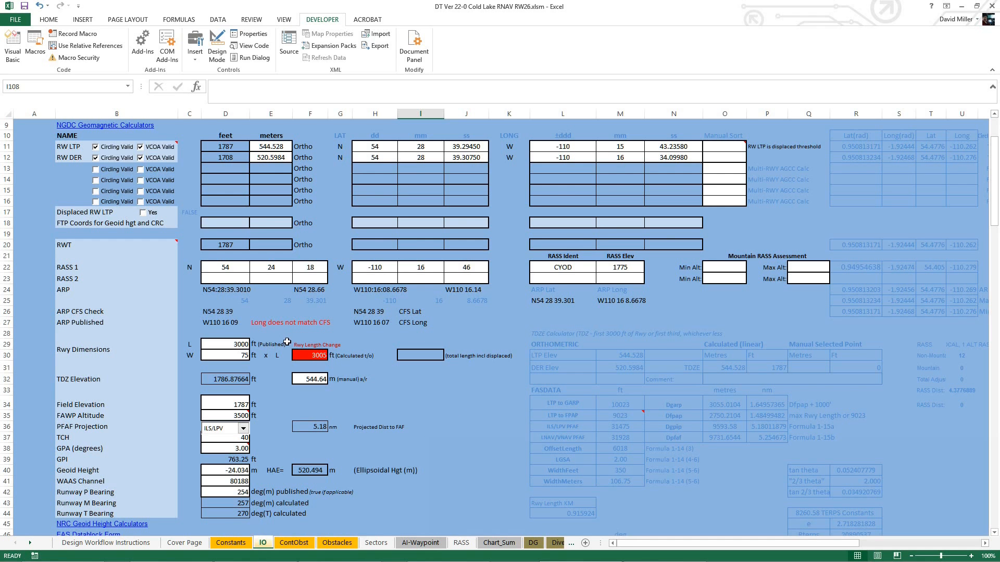
{"action": "scroll", "coordinate": [377, 435], "scroll_direction": "down", "scroll_amount": 5}
{"action": "scroll", "coordinate": [406, 422], "scroll_direction": "up", "scroll_amount": 8}
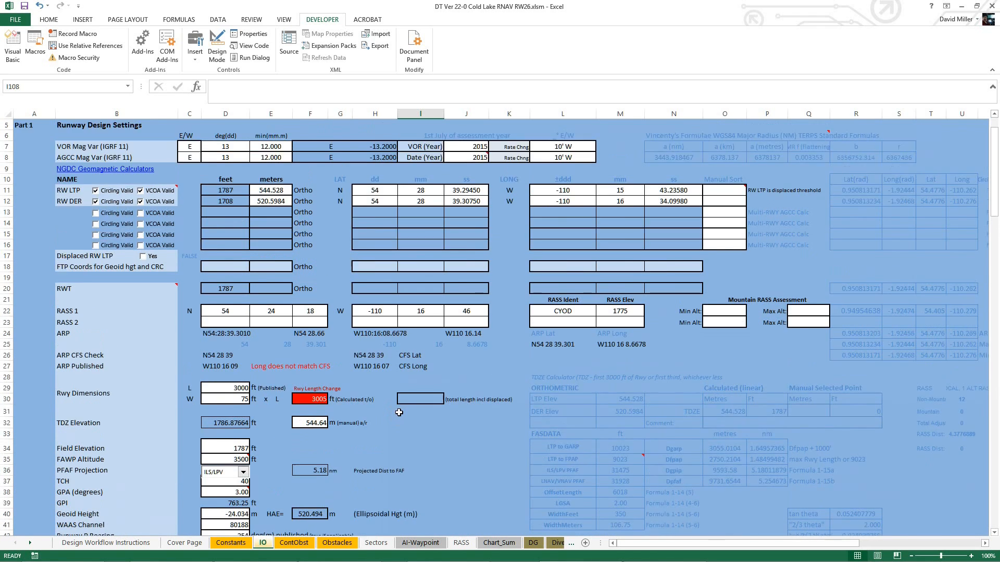
Step: Check the ContObst sheet briefly, and look through the NAIDS obstacle data from row 108 down on the Obstacles sheet
{"action": "left_click", "coordinate": [293, 543]}
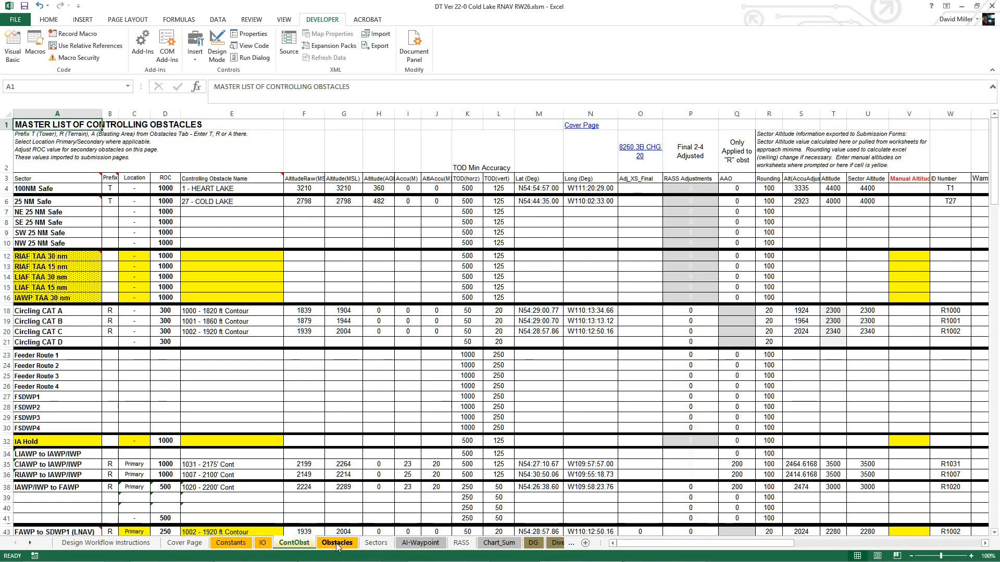
{"action": "left_click", "coordinate": [338, 544]}
{"action": "left_click", "coordinate": [294, 542]}
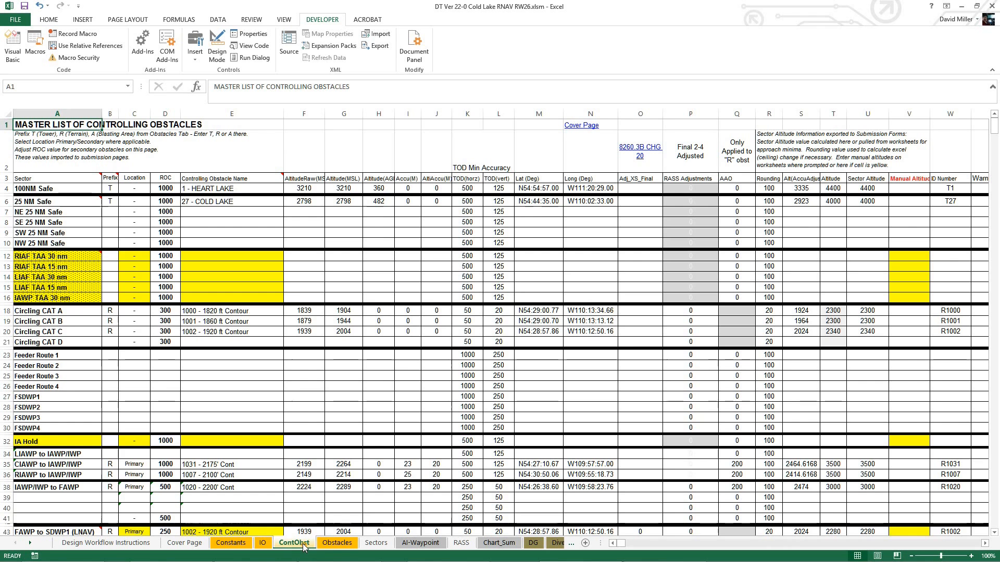
{"action": "left_click", "coordinate": [337, 544]}
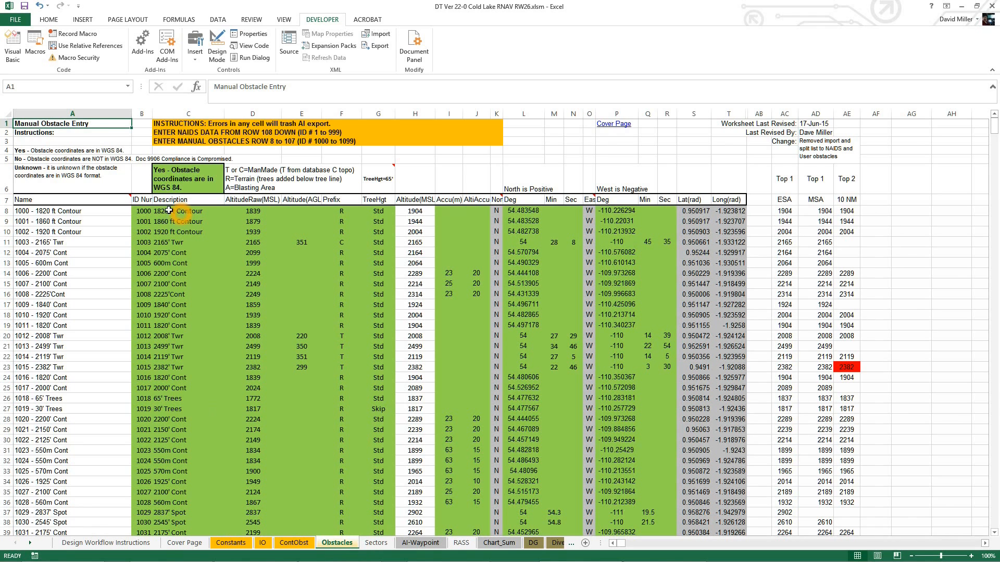
{"action": "scroll", "coordinate": [272, 216], "scroll_direction": "down", "scroll_amount": 7}
{"action": "scroll", "coordinate": [293, 361], "scroll_direction": "down", "scroll_amount": 20}
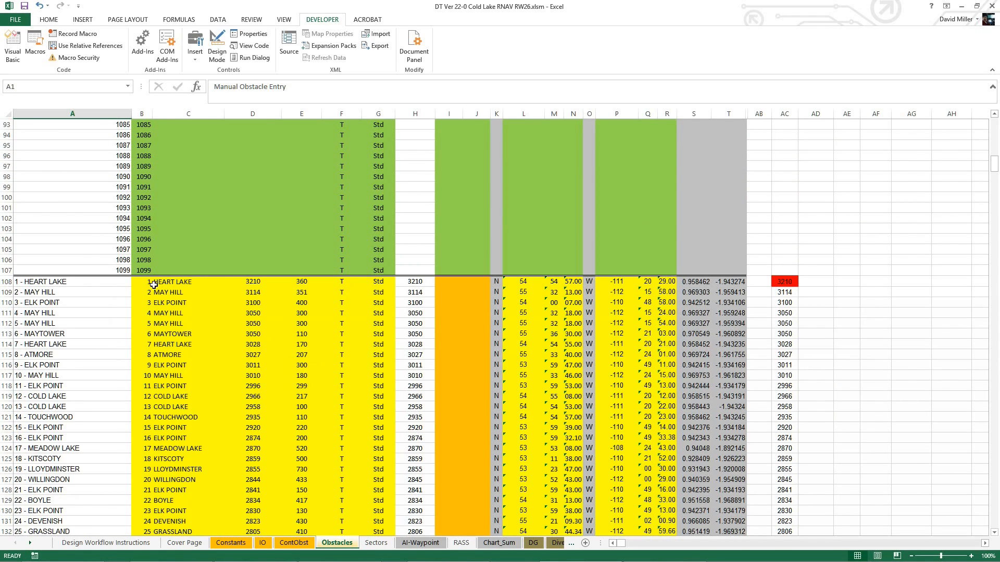
{"action": "left_click", "coordinate": [192, 279]}
{"action": "scroll", "coordinate": [216, 393], "scroll_direction": "down", "scroll_amount": 20}
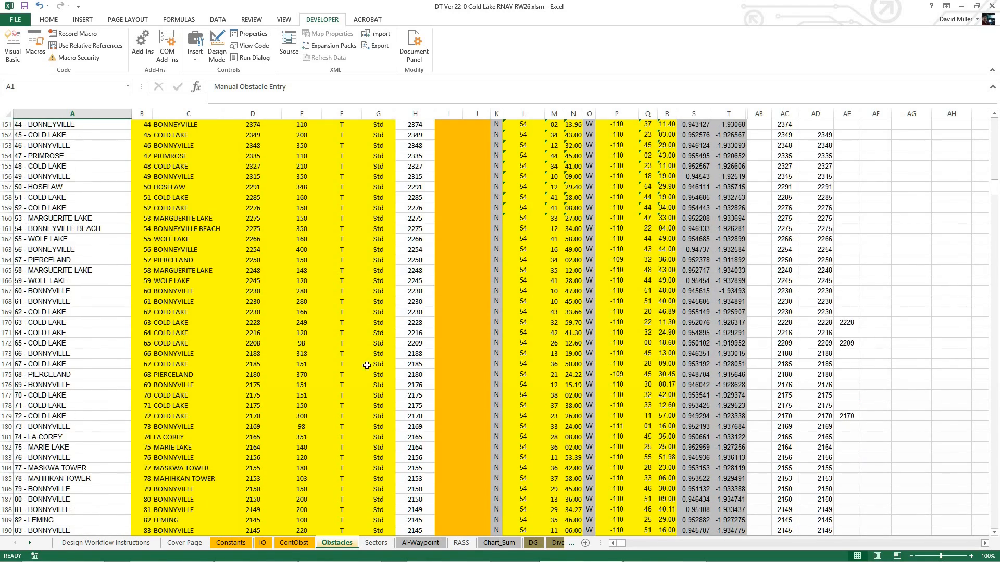
{"action": "scroll", "coordinate": [326, 387], "scroll_direction": "down", "scroll_amount": 15}
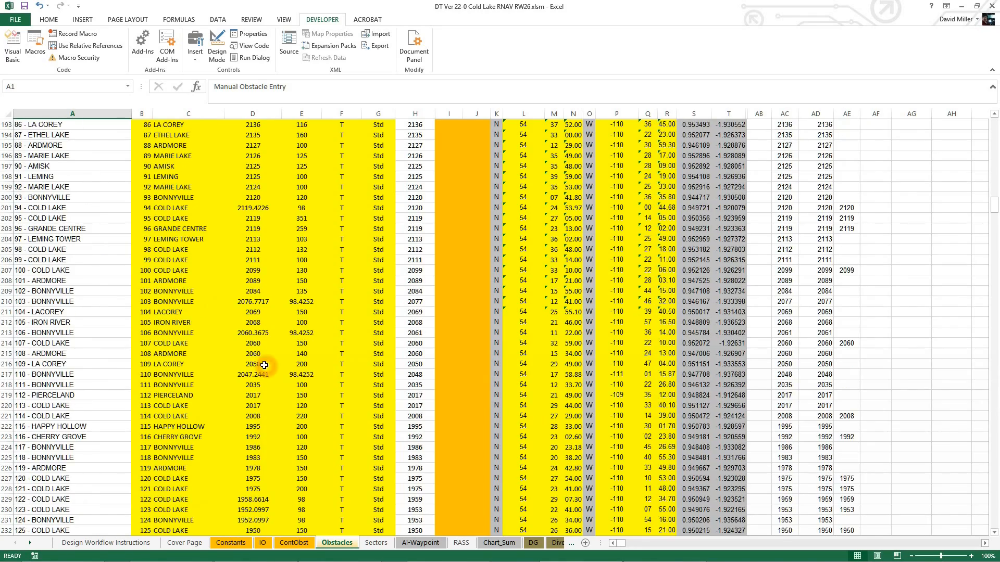
{"action": "scroll", "coordinate": [266, 375], "scroll_direction": "up", "scroll_amount": 20}
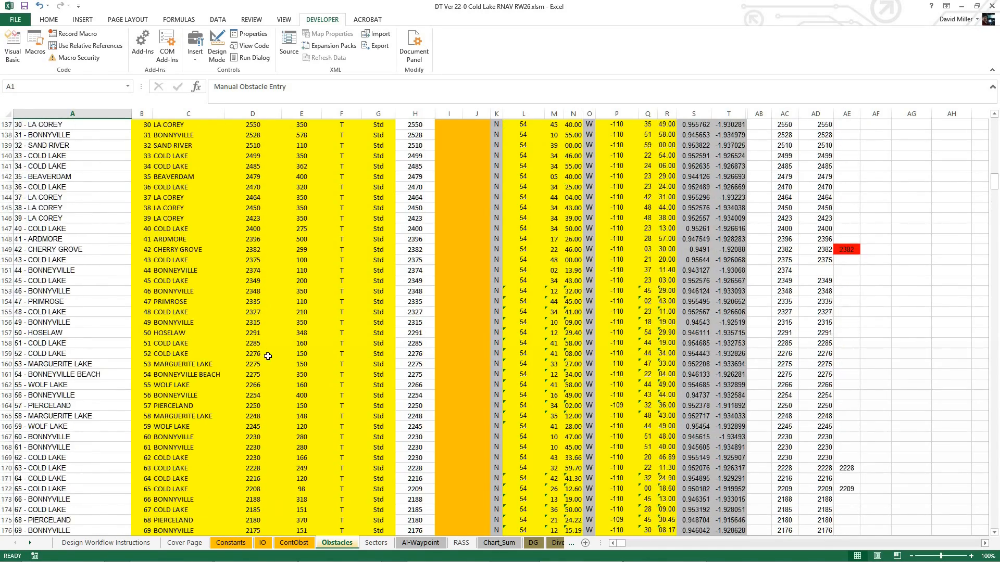
{"action": "scroll", "coordinate": [269, 352], "scroll_direction": "up", "scroll_amount": 10}
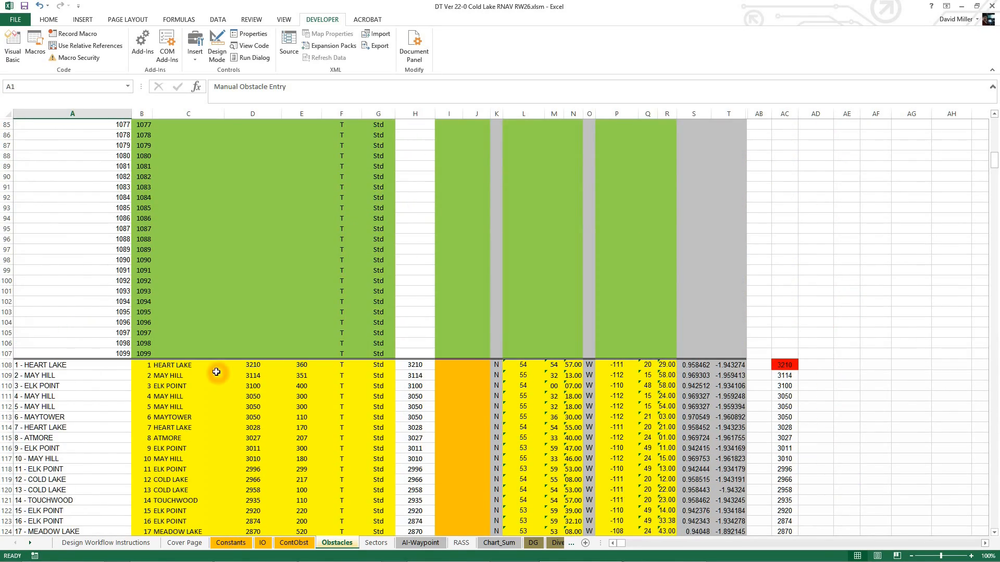
{"action": "scroll", "coordinate": [273, 386], "scroll_direction": "up", "scroll_amount": 4}
{"action": "scroll", "coordinate": [285, 494], "scroll_direction": "up", "scroll_amount": 20}
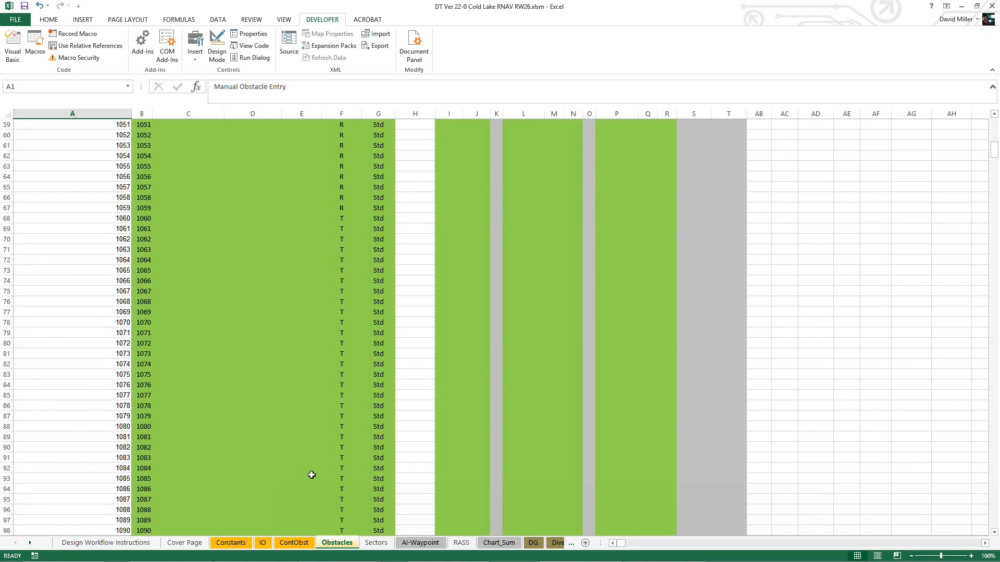
{"action": "scroll", "coordinate": [306, 337], "scroll_direction": "up", "scroll_amount": 4}
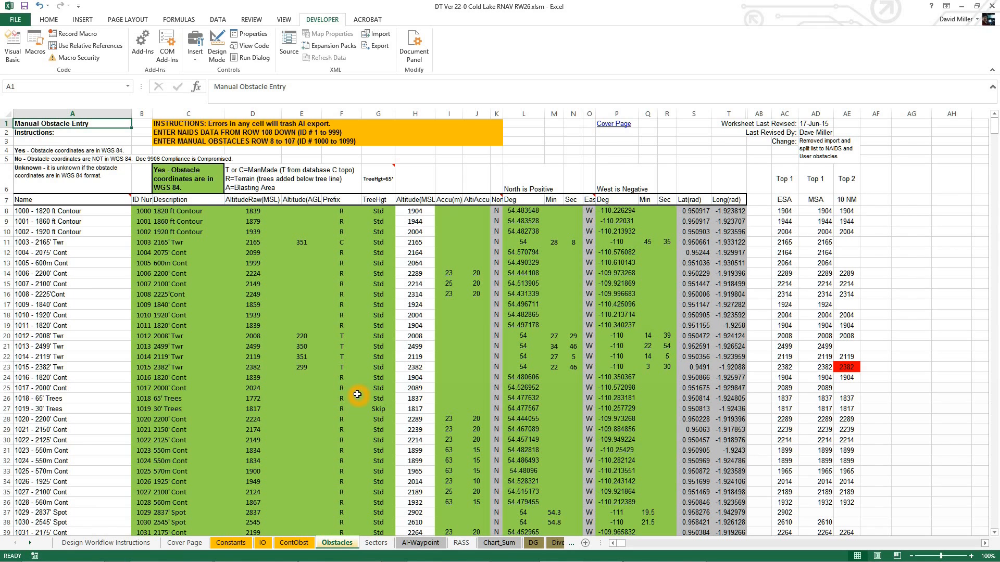
Step: Examine the manually entered obstacles, starting at ID 1000, on the Obstacles sheet
{"action": "scroll", "coordinate": [260, 270], "scroll_direction": "down", "scroll_amount": 6}
{"action": "scroll", "coordinate": [229, 391], "scroll_direction": "up", "scroll_amount": 5}
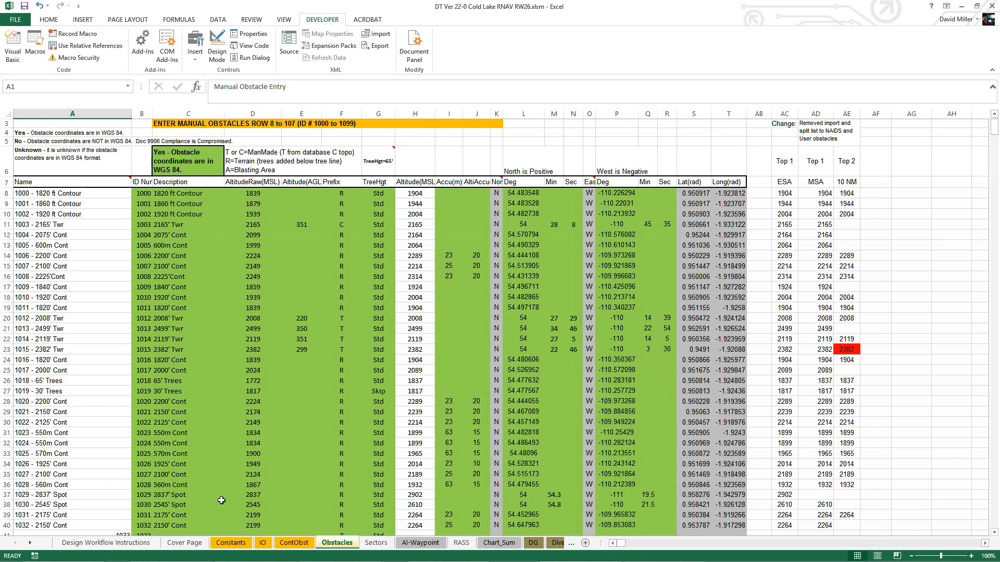
{"action": "scroll", "coordinate": [224, 499], "scroll_direction": "down", "scroll_amount": 4}
{"action": "scroll", "coordinate": [318, 338], "scroll_direction": "up", "scroll_amount": 4}
{"action": "scroll", "coordinate": [238, 413], "scroll_direction": "down", "scroll_amount": 7}
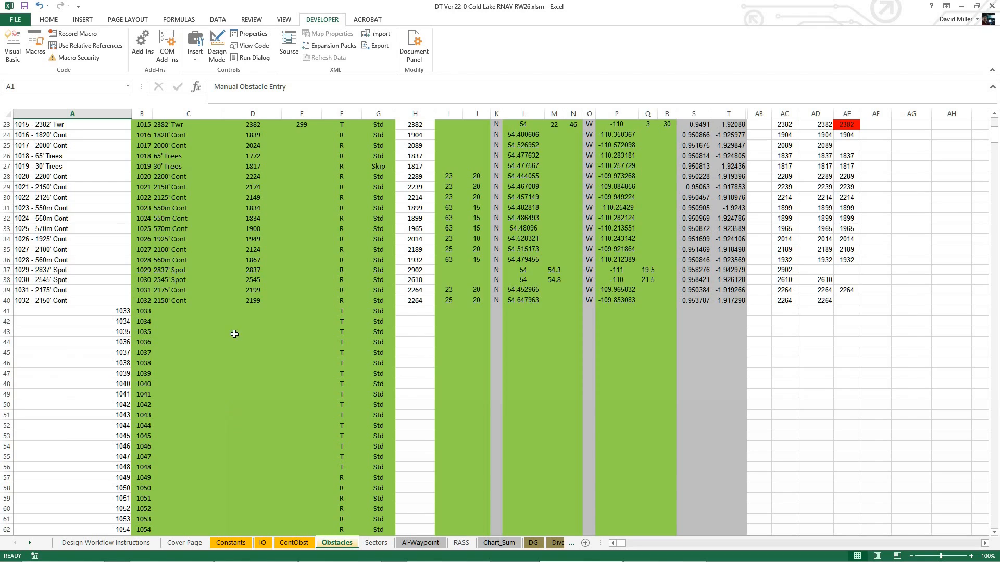
{"action": "scroll", "coordinate": [234, 334], "scroll_direction": "up", "scroll_amount": 7}
{"action": "scroll", "coordinate": [210, 280], "scroll_direction": "down", "scroll_amount": 4}
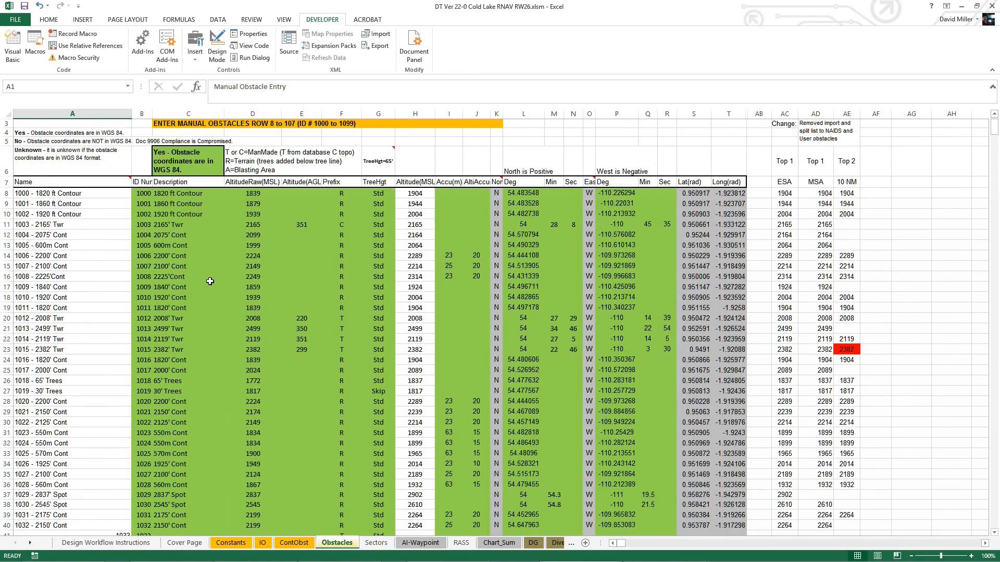
{"action": "scroll", "coordinate": [212, 269], "scroll_direction": "up", "scroll_amount": 3}
{"action": "scroll", "coordinate": [241, 399], "scroll_direction": "down", "scroll_amount": 1}
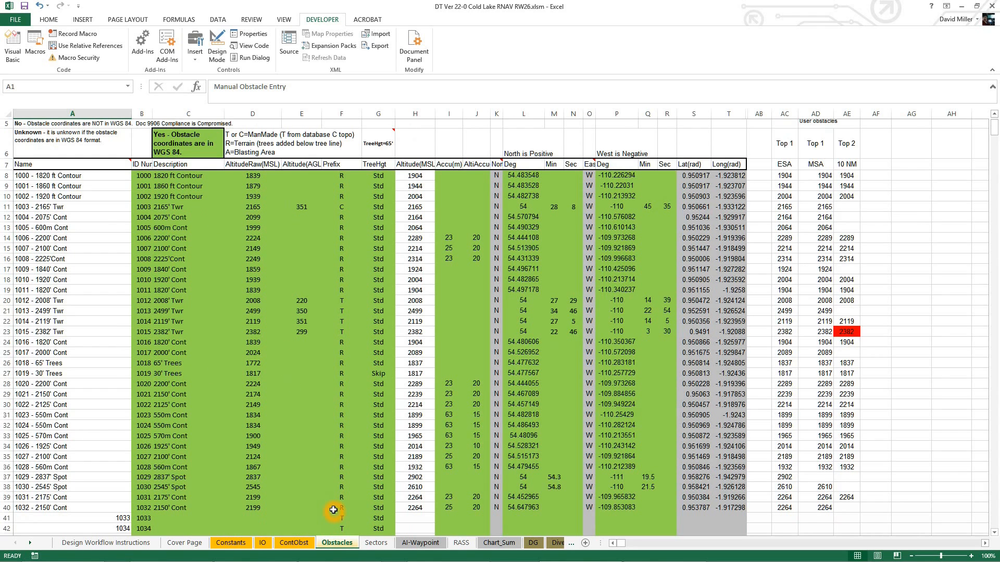
Step: Review the spare manual obstacle rows up to ID 1099 and where the NAIDS data begins on the Obstacles sheet
{"action": "scroll", "coordinate": [312, 455], "scroll_direction": "down", "scroll_amount": 16}
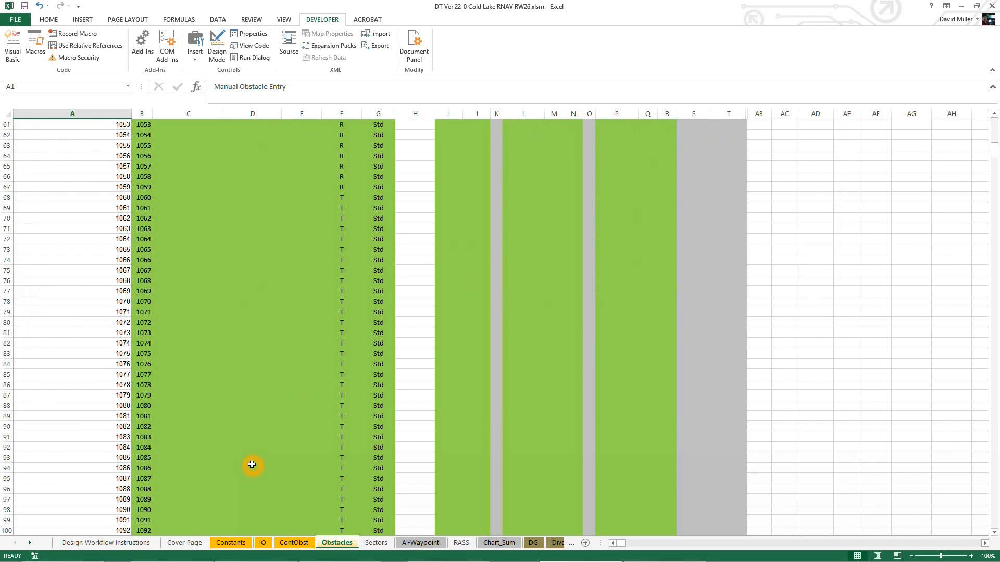
{"action": "scroll", "coordinate": [263, 442], "scroll_direction": "up", "scroll_amount": 7}
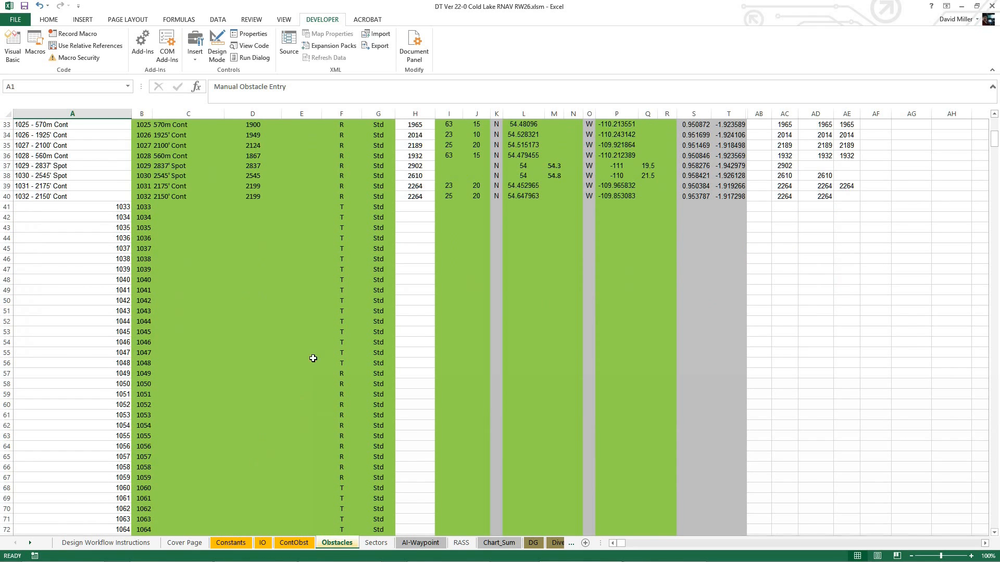
{"action": "scroll", "coordinate": [300, 299], "scroll_direction": "up", "scroll_amount": 11}
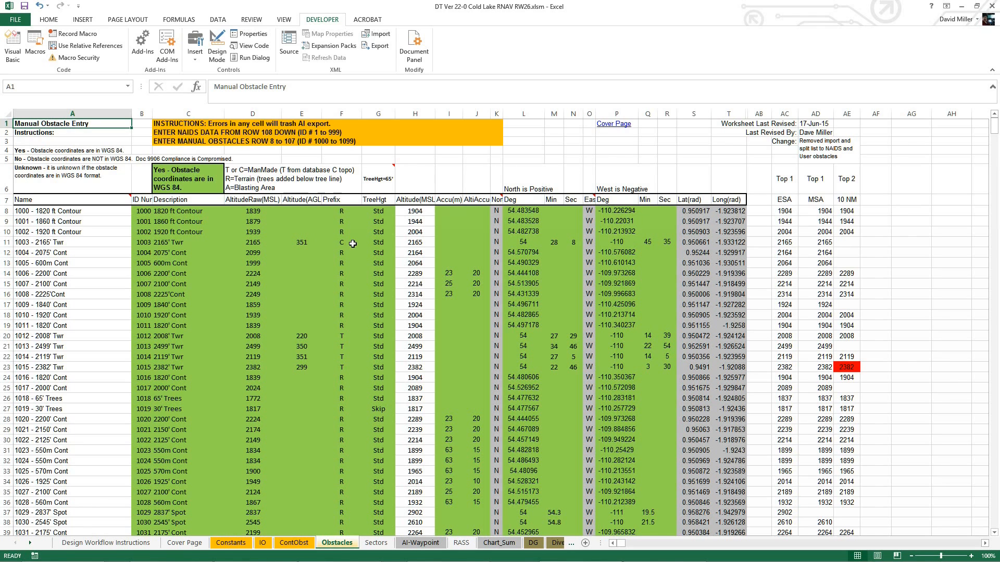
{"action": "scroll", "coordinate": [319, 336], "scroll_direction": "down", "scroll_amount": 4}
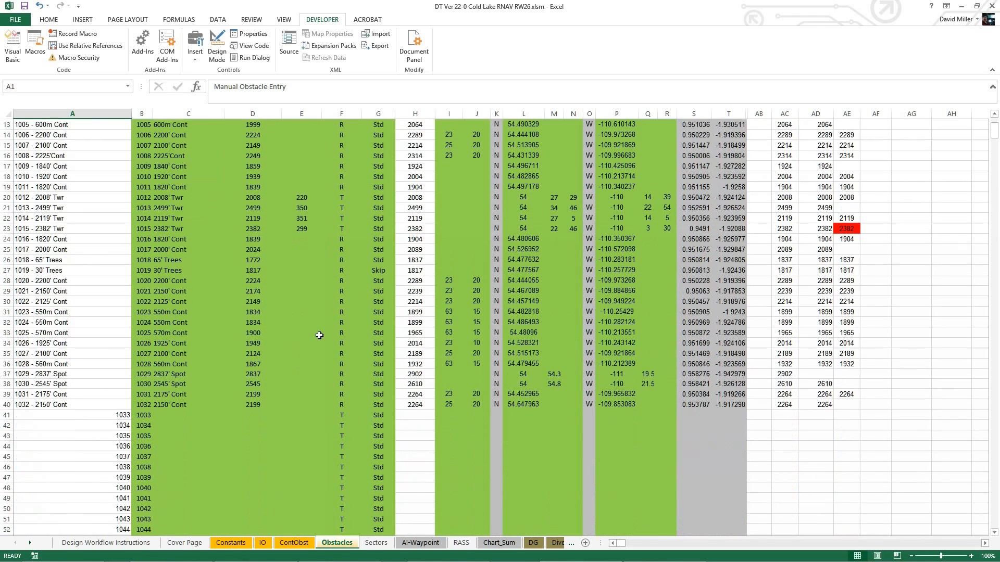
{"action": "scroll", "coordinate": [349, 466], "scroll_direction": "down", "scroll_amount": 20}
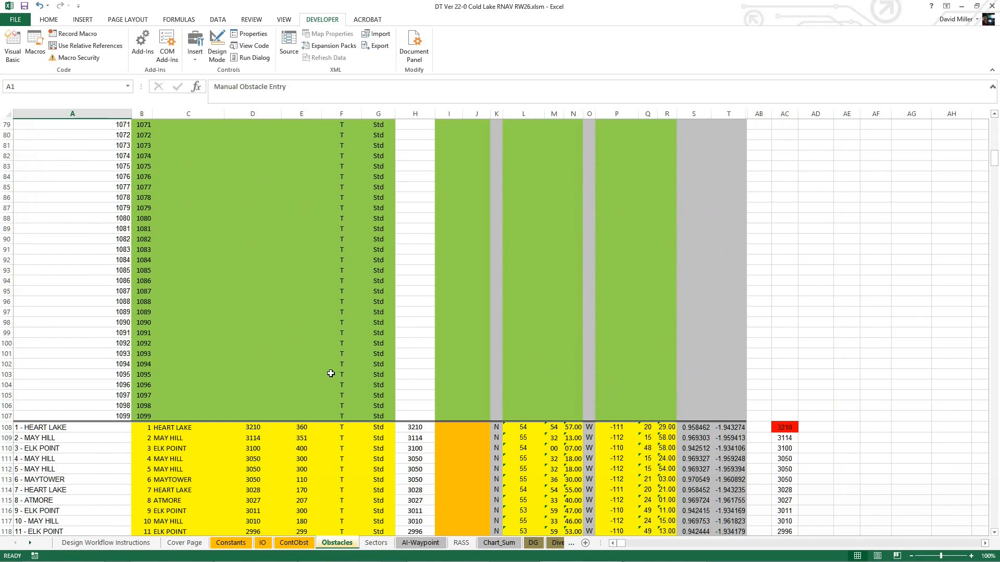
{"action": "scroll", "coordinate": [320, 342], "scroll_direction": "up", "scroll_amount": 17}
{"action": "scroll", "coordinate": [376, 379], "scroll_direction": "up", "scroll_amount": 9}
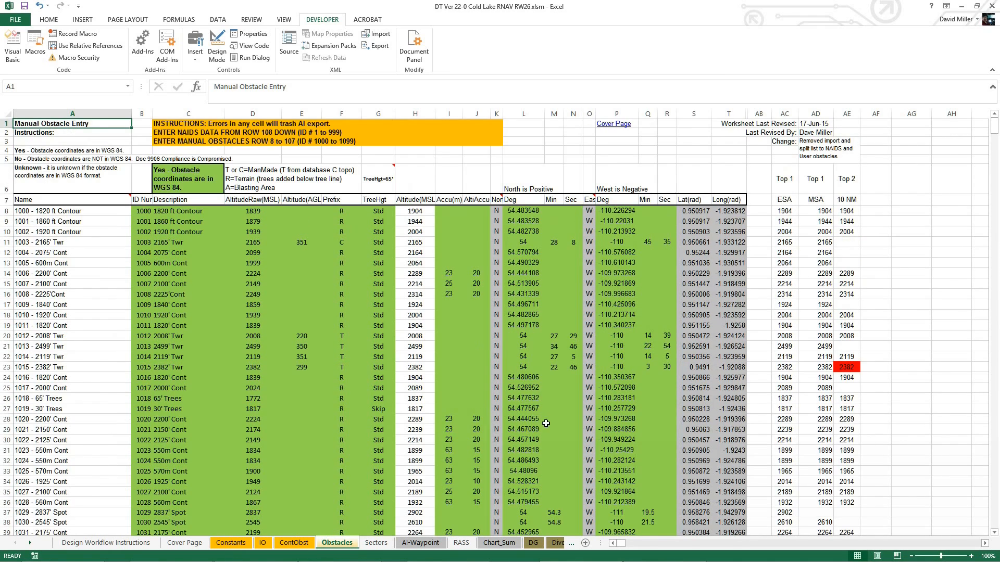
Step: Look over the sector altitudes on Sectors, the waypoint coordinates on AI-Waypoint and the altimeter calculations on RASS
{"action": "key", "text": "ctrl+Page_Up"}
{"action": "key", "text": "ctrl+Page_Down"}
{"action": "key", "text": "ctrl+Page_Down"}
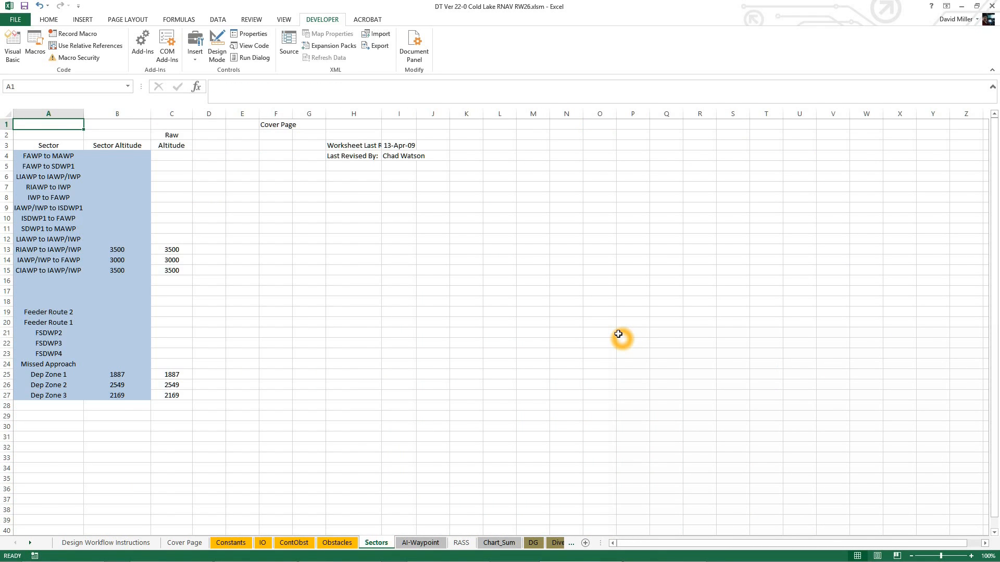
{"action": "key", "text": "ctrl+Page_Down"}
{"action": "key", "text": "ctrl+Page_Down"}
{"action": "key", "text": "ctrl+Page_Up"}
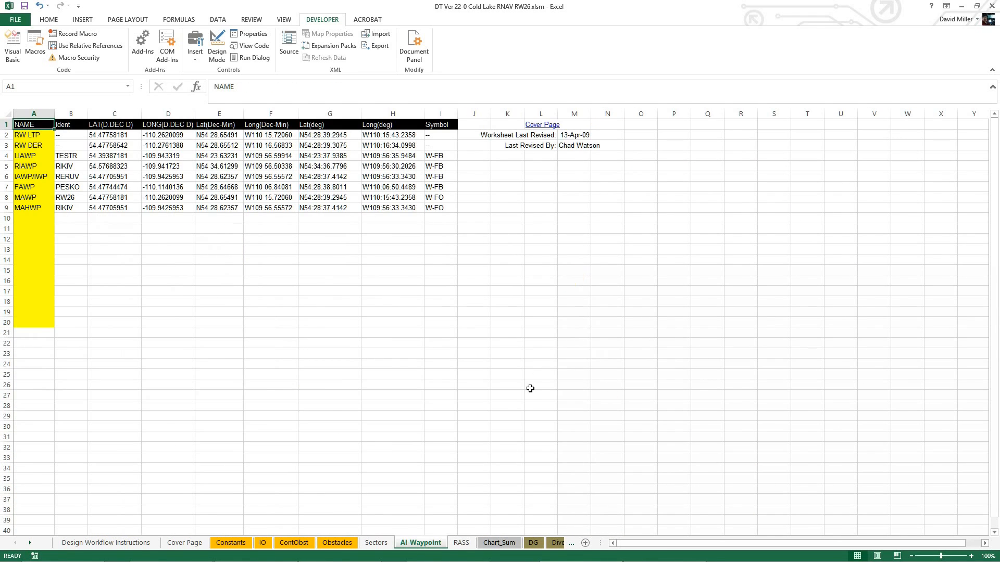
{"action": "left_click", "coordinate": [458, 542]}
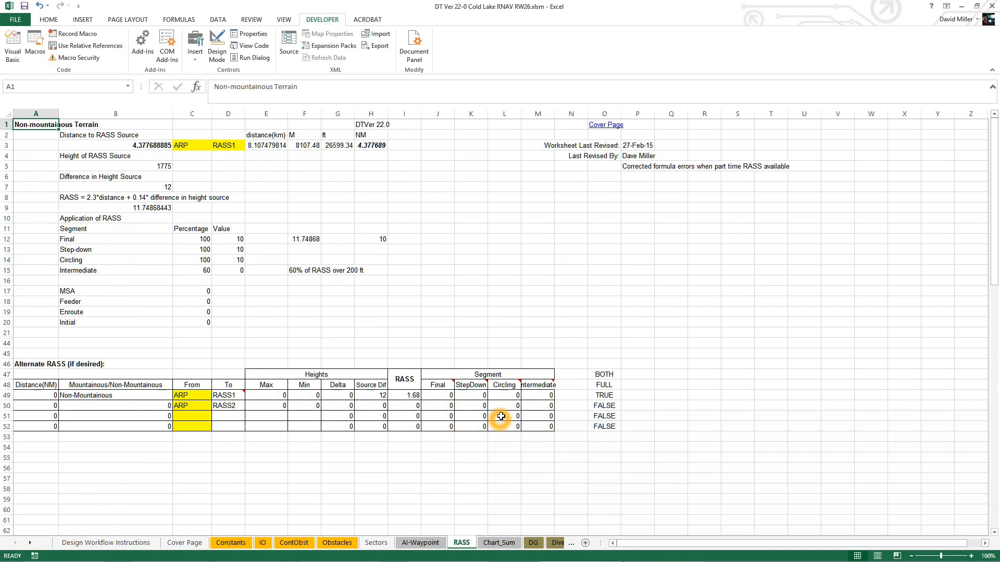
Step: Look through the Tracks and Feeder tables on the Chart_Sum sheet
{"action": "key", "text": "ctrl+Page_Down"}
{"action": "scroll", "coordinate": [760, 389], "scroll_direction": "down", "scroll_amount": 4}
{"action": "scroll", "coordinate": [759, 388], "scroll_direction": "up", "scroll_amount": 4}
{"action": "scroll", "coordinate": [503, 445], "scroll_direction": "down", "scroll_amount": 4}
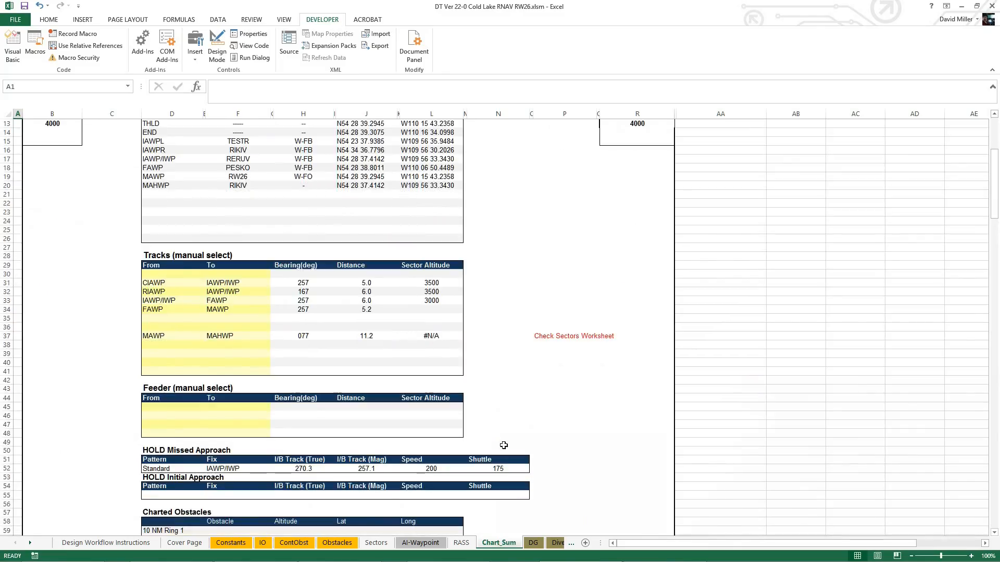
{"action": "scroll", "coordinate": [504, 445], "scroll_direction": "down", "scroll_amount": 2}
Step: Examine the missed approach hold's true and magnetic inbound tracks on the Chart_Sum sheet
{"action": "left_click", "coordinate": [208, 417]}
{"action": "left_click", "coordinate": [305, 417]}
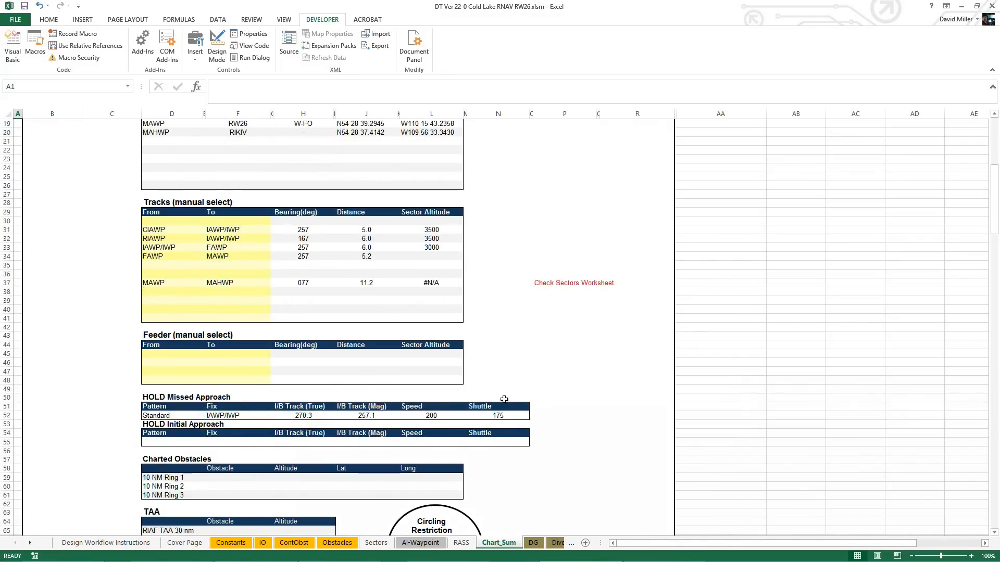
{"action": "left_click", "coordinate": [370, 434]}
{"action": "left_click", "coordinate": [307, 417]}
{"action": "left_click", "coordinate": [301, 415]}
{"action": "left_click", "coordinate": [371, 415]}
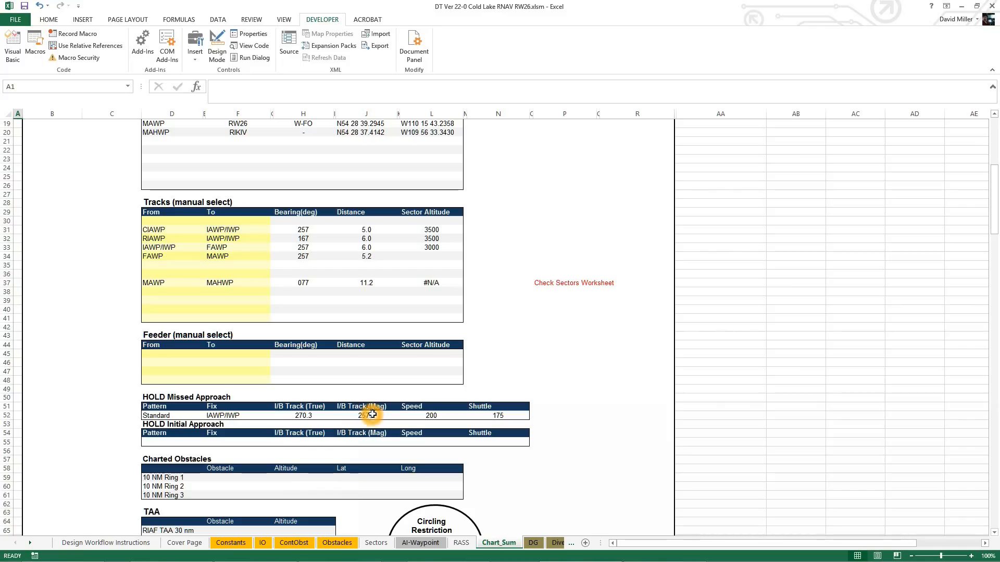
{"action": "left_click", "coordinate": [589, 449]}
{"action": "left_click", "coordinate": [367, 417]}
{"action": "left_click", "coordinate": [374, 411]}
{"action": "left_click", "coordinate": [363, 417]}
{"action": "left_click", "coordinate": [311, 426]}
{"action": "left_click", "coordinate": [586, 398]}
{"action": "left_click", "coordinate": [697, 388]}
Step: View the descent gradient assessment on DG and the obstacle evaluation on Diverse Dep, and return to DG
{"action": "key", "text": "ctrl+Page_Down"}
{"action": "left_click", "coordinate": [703, 372]}
{"action": "left_click", "coordinate": [510, 384]}
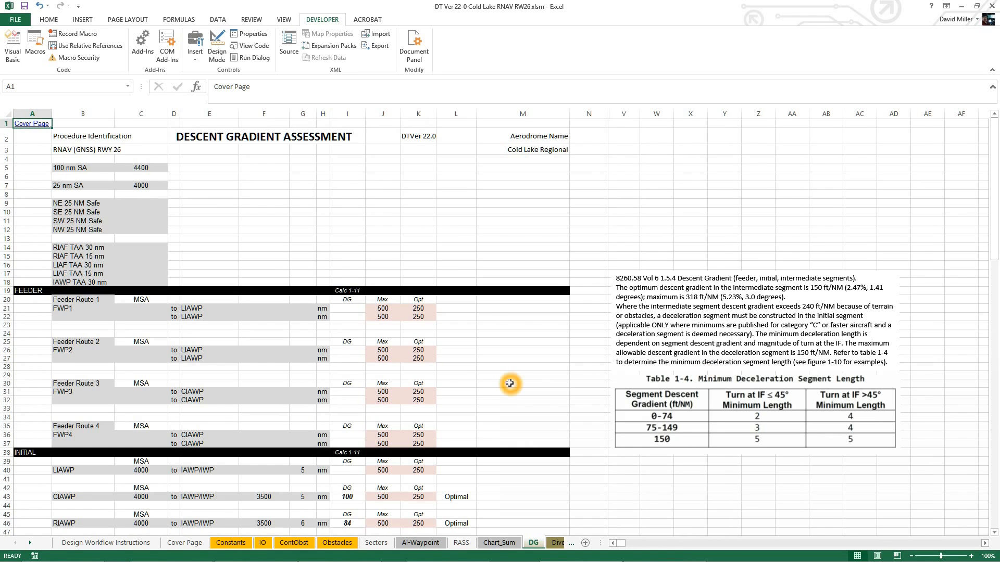
{"action": "key", "text": "ctrl+Page_Down"}
{"action": "left_click", "coordinate": [517, 372]}
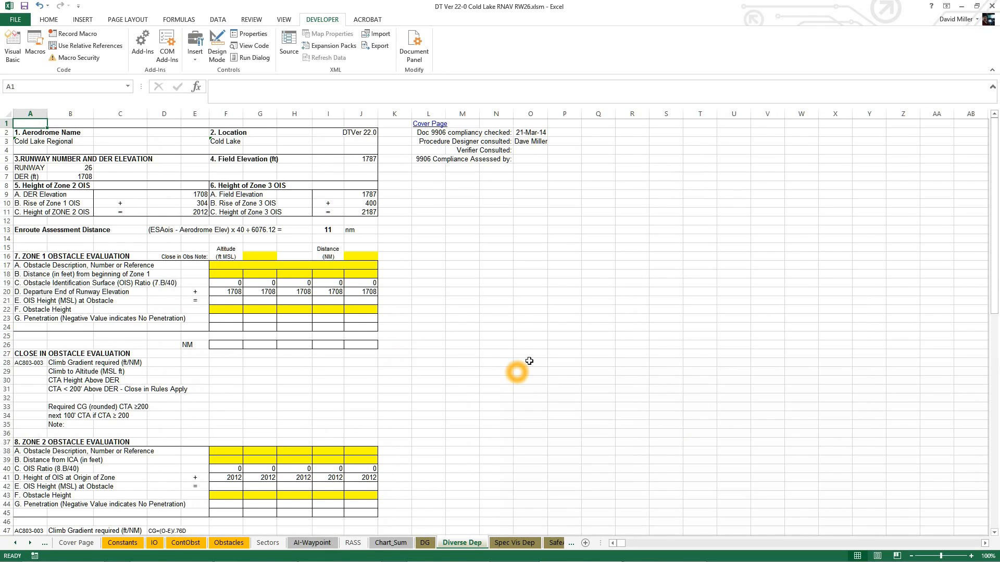
{"action": "key", "text": "ctrl+Page_Up"}
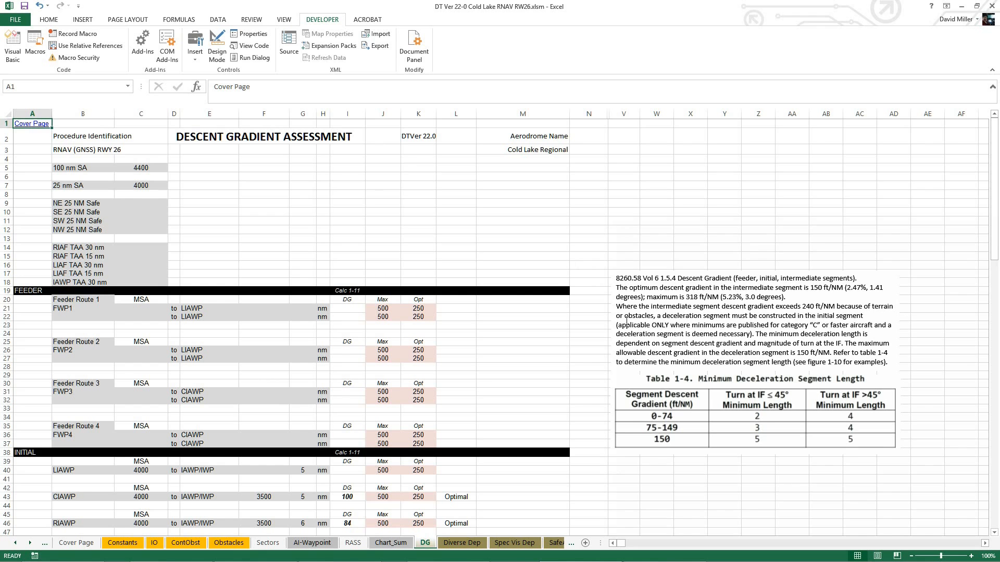
Step: Examine the feeder, initial, intermediate and final descent gradients with the deceleration segment table and figure on the DG sheet
{"action": "scroll", "coordinate": [531, 354], "scroll_direction": "down", "scroll_amount": 2}
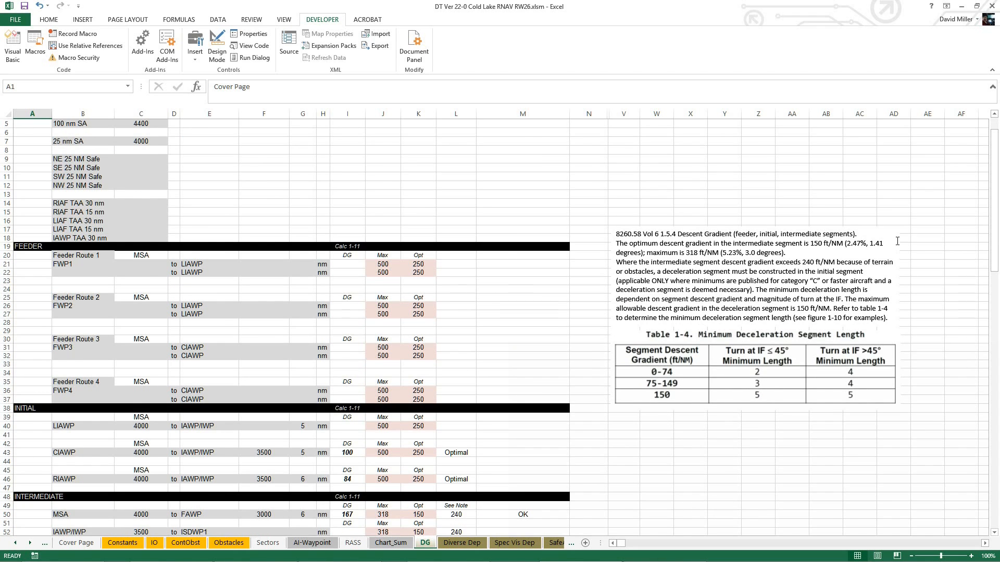
{"action": "scroll", "coordinate": [573, 428], "scroll_direction": "up", "scroll_amount": 2}
{"action": "scroll", "coordinate": [587, 411], "scroll_direction": "down", "scroll_amount": 5}
{"action": "scroll", "coordinate": [591, 399], "scroll_direction": "up", "scroll_amount": 5}
{"action": "scroll", "coordinate": [592, 399], "scroll_direction": "down", "scroll_amount": 10}
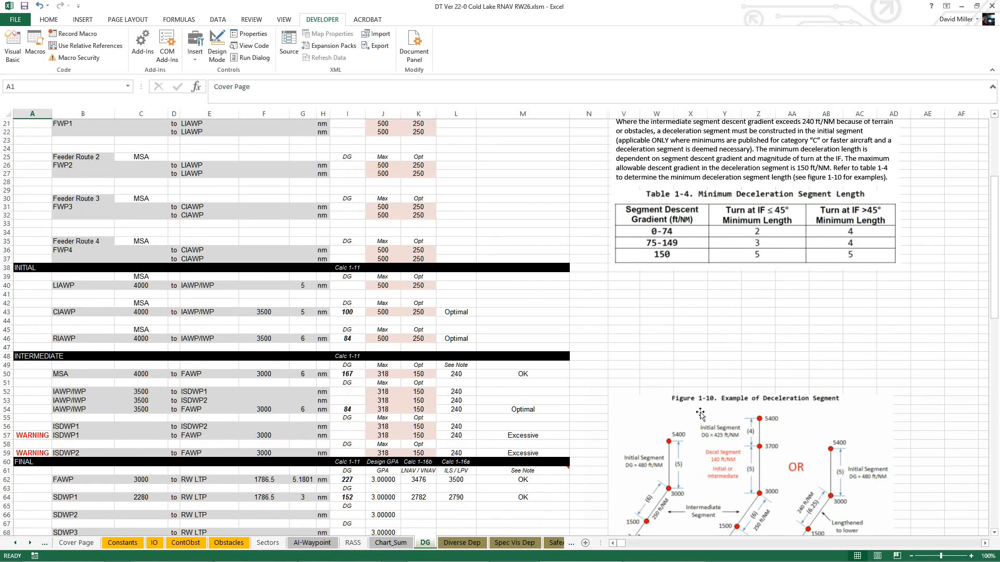
{"action": "scroll", "coordinate": [547, 357], "scroll_direction": "up", "scroll_amount": 10}
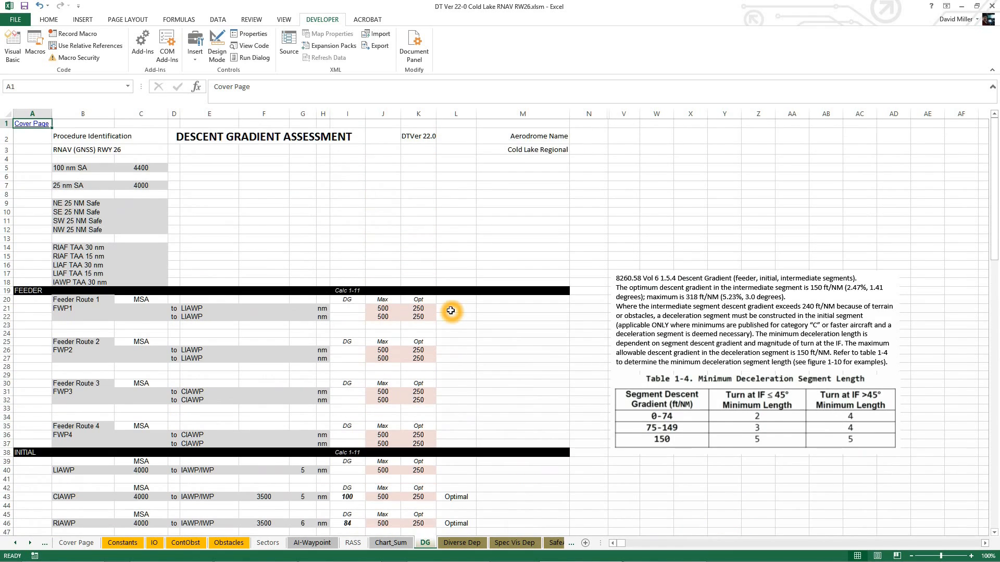
{"action": "key", "text": "ctrl+Page_Down"}
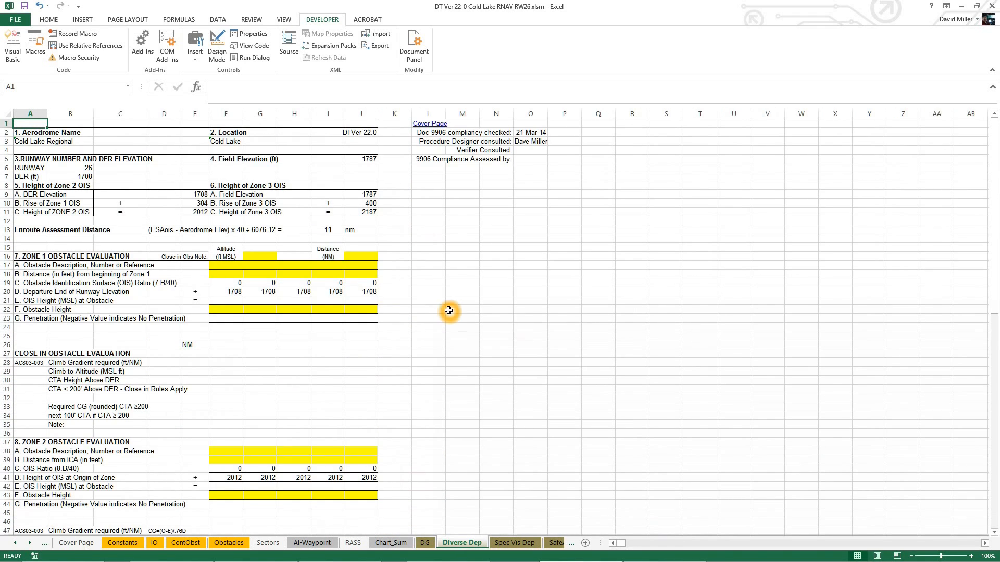
{"action": "key", "text": "ctrl+Page_Up"}
{"action": "scroll", "coordinate": [500, 479], "scroll_direction": "down", "scroll_amount": 1}
{"action": "scroll", "coordinate": [500, 480], "scroll_direction": "down", "scroll_amount": 3}
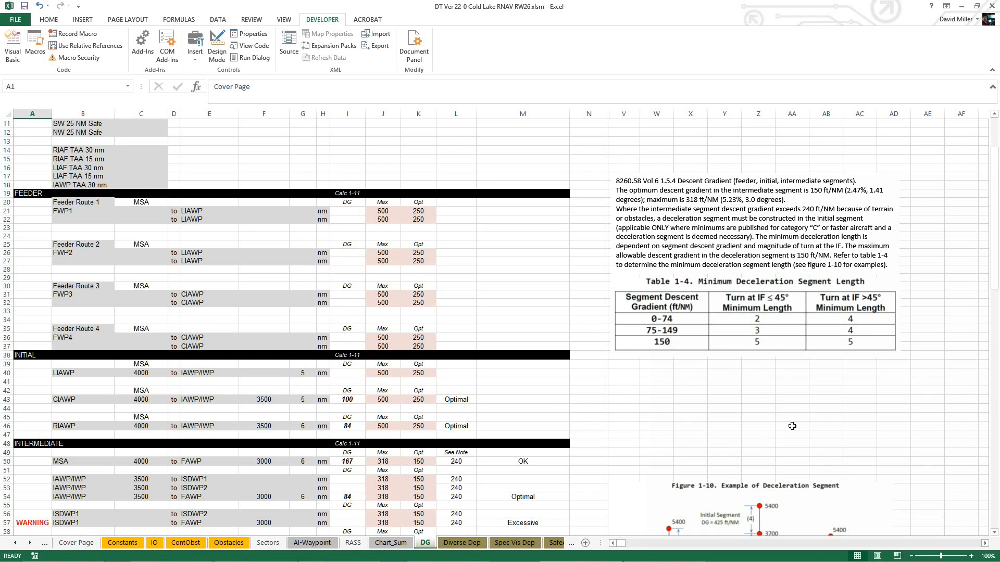
{"action": "scroll", "coordinate": [792, 422], "scroll_direction": "up", "scroll_amount": 4}
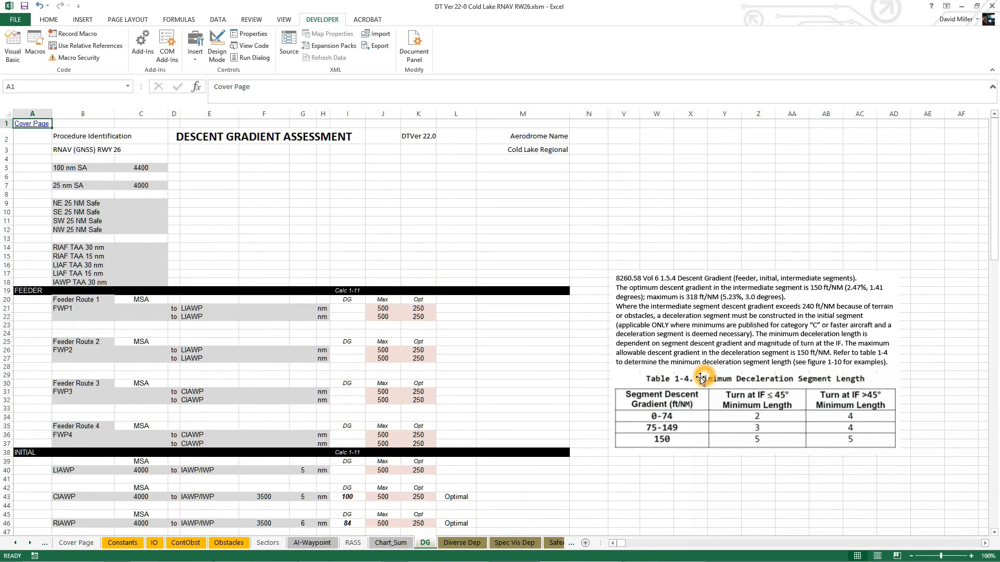
Step: Go from the DG sheet to the SafeAlt sheet and view its SA/MSA obstacle assessment
{"action": "key", "text": "ctrl+Page_Down"}
{"action": "key", "text": "ctrl+Page_Down"}
{"action": "key", "text": "ctrl+Page_Down"}
{"action": "key", "text": "ctrl+Page_Down"}
{"action": "key", "text": "ctrl+Page_Down"}
{"action": "key", "text": "ctrl+Page_Up"}
{"action": "key", "text": "ctrl+Page_Up"}
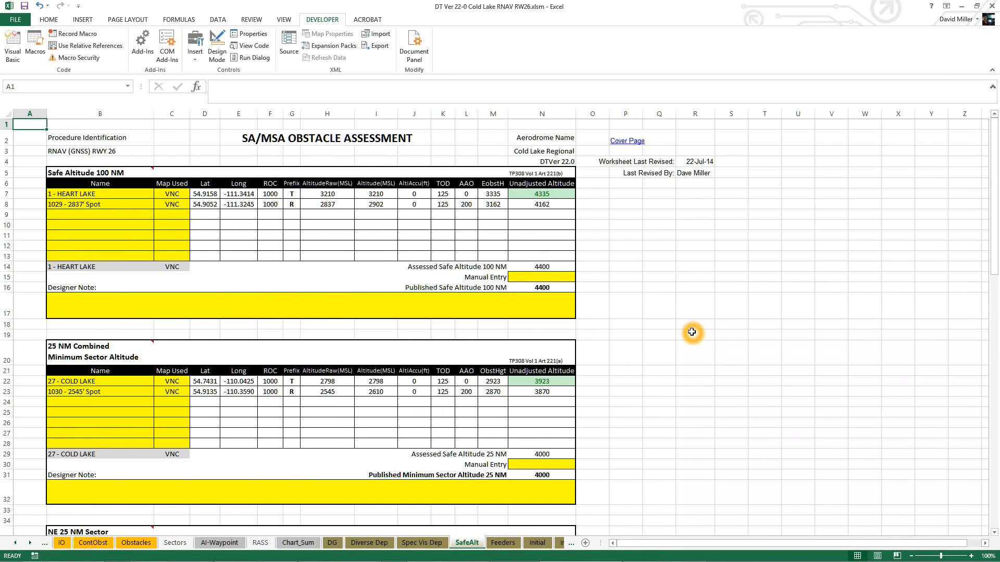
Step: View the circling calculations on the Circling - Minima sheet and the straight-in minima on the LNAV - Minima sheet
{"action": "key", "text": "ctrl+Page_Down"}
{"action": "key", "text": "ctrl+Page_Down"}
{"action": "key", "text": "ctrl+Page_Down"}
{"action": "key", "text": "ctrl+Page_Down"}
{"action": "key", "text": "ctrl+Page_Down"}
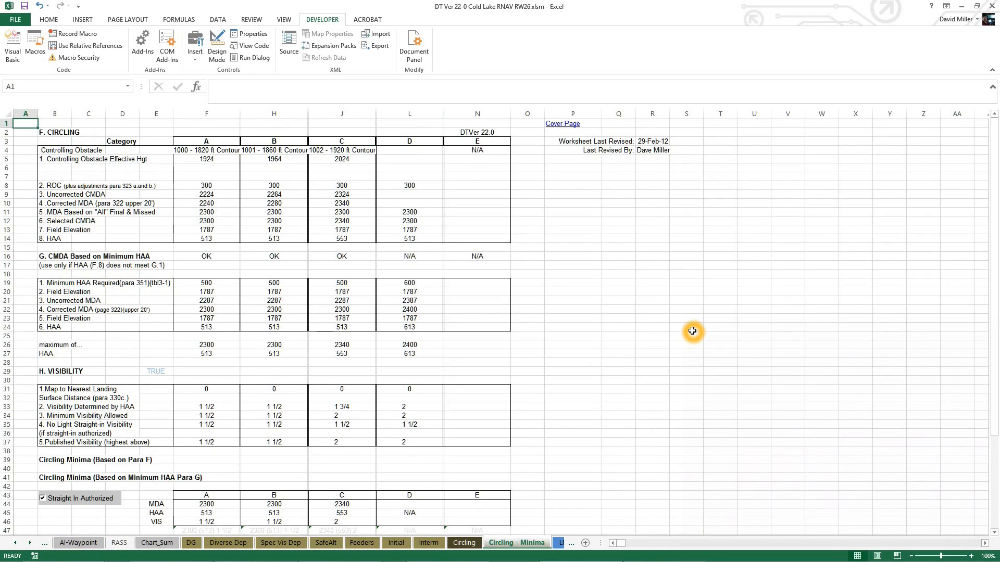
{"action": "key", "text": "ctrl+Page_Down"}
{"action": "key", "text": "ctrl+Page_Down"}
{"action": "key", "text": "ctrl+Page_Down"}
{"action": "key", "text": "ctrl+Page_Down"}
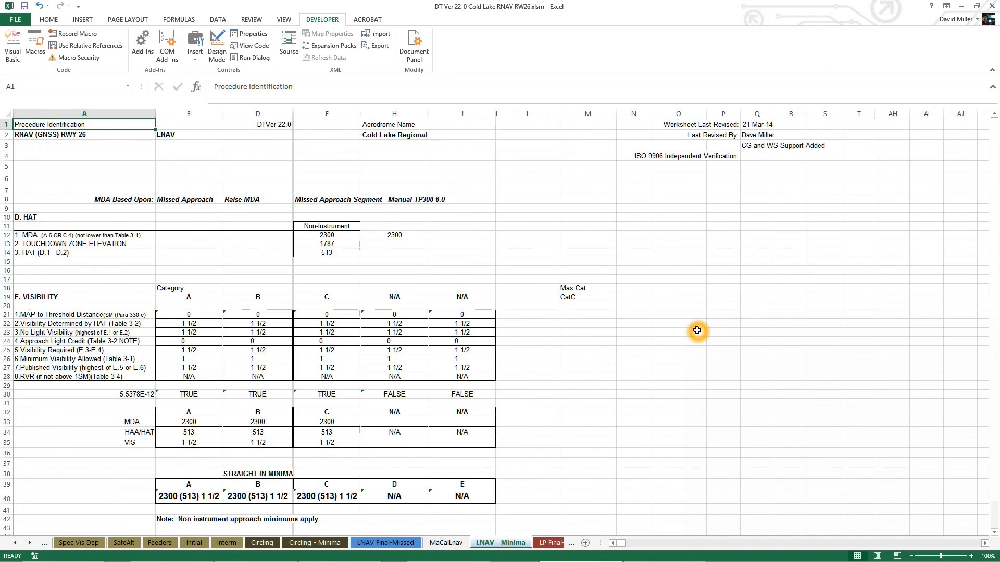
Step: Look through the LPV and VNAV sheets on the way to the F-IPD-129 submission form sheets
{"action": "key", "text": "ctrl+Page_Down"}
{"action": "key", "text": "ctrl+Page_Down"}
{"action": "key", "text": "ctrl+Page_Down"}
{"action": "key", "text": "ctrl+Page_Down"}
{"action": "key", "text": "ctrl+Page_Down"}
{"action": "key", "text": "ctrl+Page_Down"}
{"action": "key", "text": "ctrl+Page_Down"}
{"action": "key", "text": "ctrl+Page_Down"}
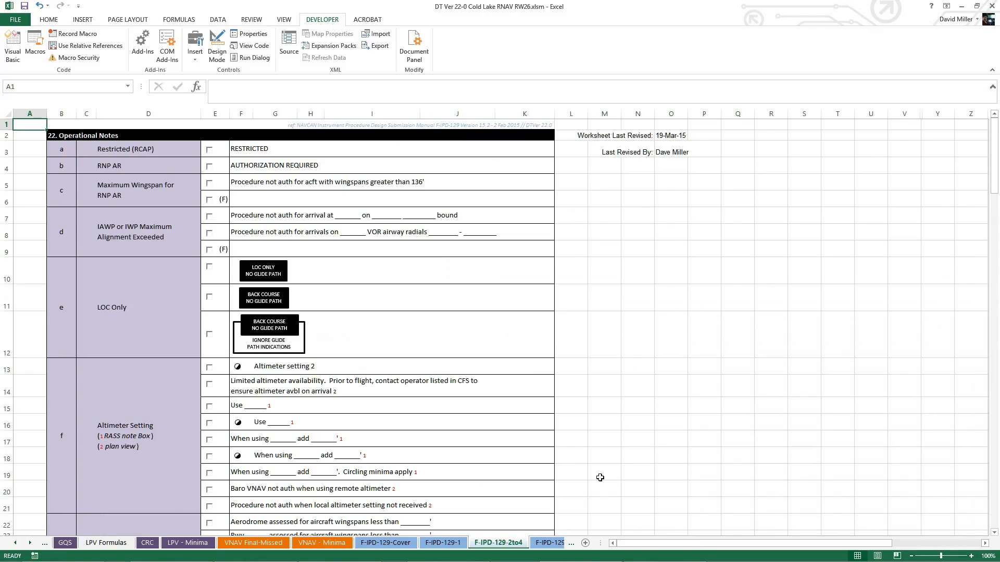
Step: Examine the approach summary, missed approach and variation sections on the F-IPD-129-1 sheet
{"action": "left_click", "coordinate": [409, 543]}
{"action": "left_click", "coordinate": [443, 543]}
{"action": "scroll", "coordinate": [502, 467], "scroll_direction": "down", "scroll_amount": 5}
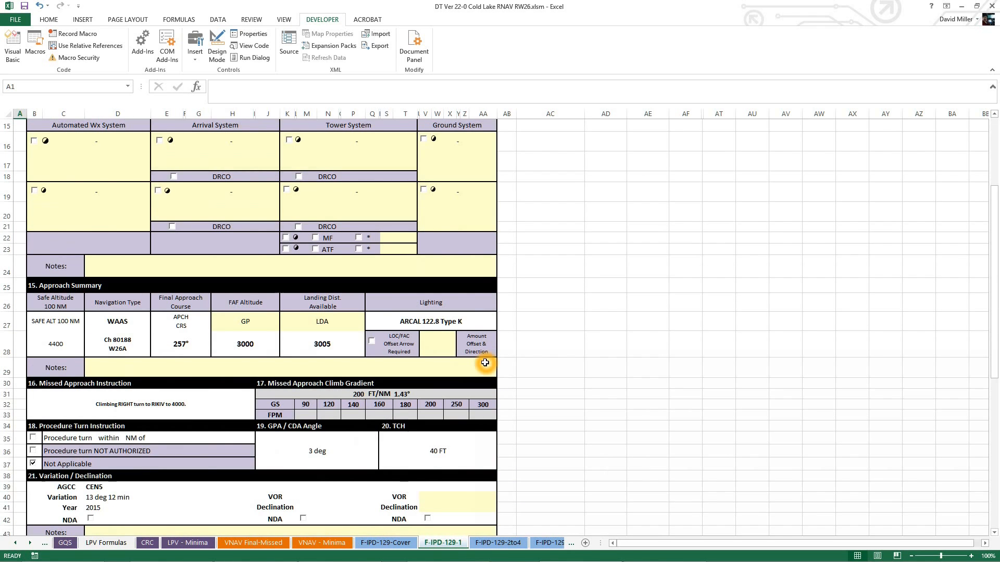
{"action": "scroll", "coordinate": [502, 417], "scroll_direction": "down", "scroll_amount": 3}
{"action": "scroll", "coordinate": [502, 419], "scroll_direction": "up", "scroll_amount": 2}
Step: Look through the operational notes on the F-IPD-129-2to4 sheet
{"action": "key", "text": "ctrl+Page_Down"}
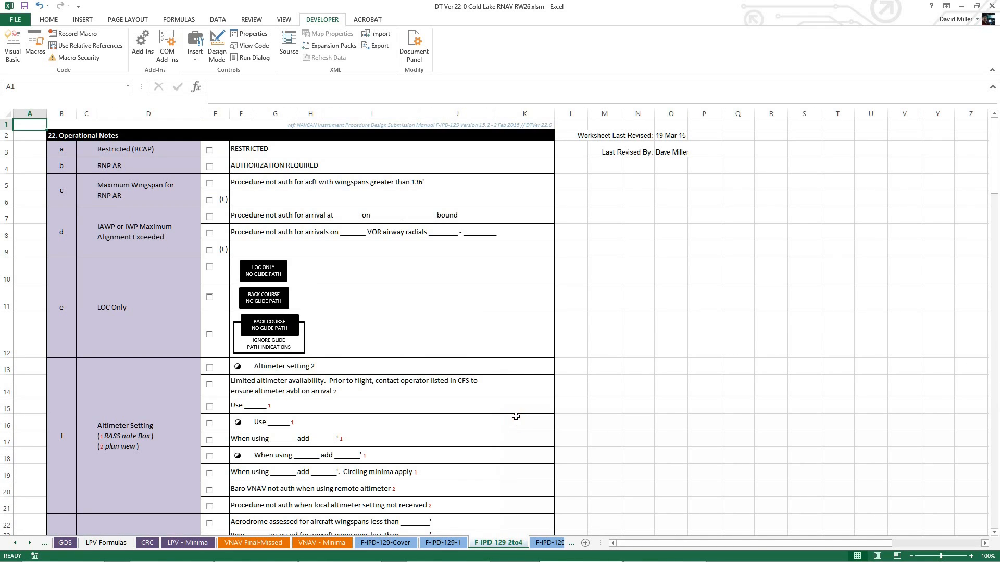
{"action": "scroll", "coordinate": [658, 409], "scroll_direction": "down", "scroll_amount": 3}
{"action": "scroll", "coordinate": [665, 409], "scroll_direction": "up", "scroll_amount": 3}
{"action": "scroll", "coordinate": [658, 420], "scroll_direction": "down", "scroll_amount": 4}
{"action": "scroll", "coordinate": [658, 421], "scroll_direction": "down", "scroll_amount": 3}
Step: Examine the landing minima on F-IPD-129-5 and the threshold and safe altitude information on F-IPD-129-6
{"action": "key", "text": "ctrl+Page_Down"}
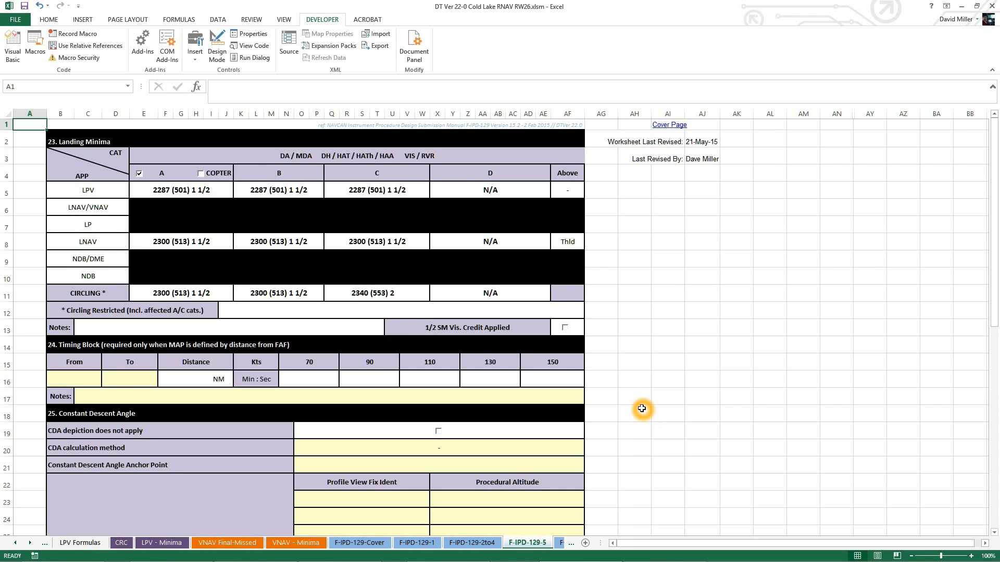
{"action": "scroll", "coordinate": [643, 409], "scroll_direction": "down", "scroll_amount": 3}
{"action": "scroll", "coordinate": [607, 410], "scroll_direction": "up", "scroll_amount": 3}
{"action": "key", "text": "ctrl+Page_Down"}
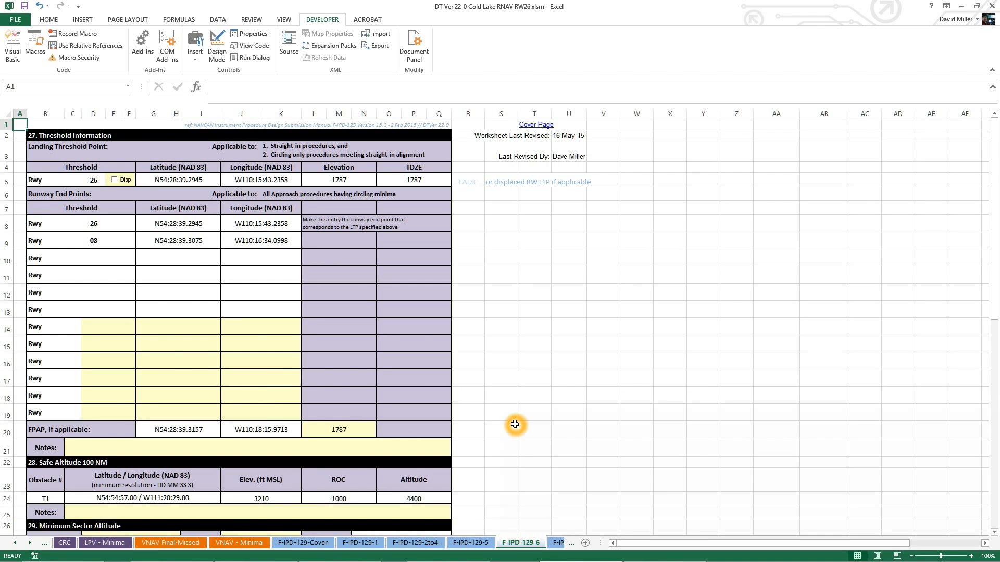
{"action": "scroll", "coordinate": [515, 424], "scroll_direction": "down", "scroll_amount": 6}
{"action": "scroll", "coordinate": [524, 423], "scroll_direction": "up", "scroll_amount": 4}
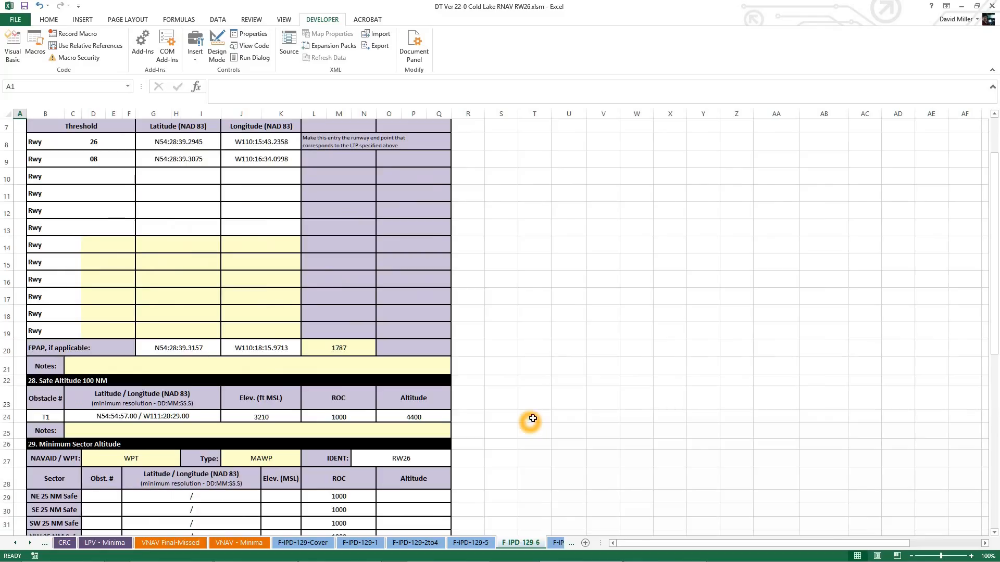
Step: View the RF segment, terminal arrival area, feeder route and holding tables on sheets F-IPD-129-8 through F-IPD-129-10
{"action": "key", "text": "ctrl+Page_Down"}
{"action": "key", "text": "ctrl+Page_Down"}
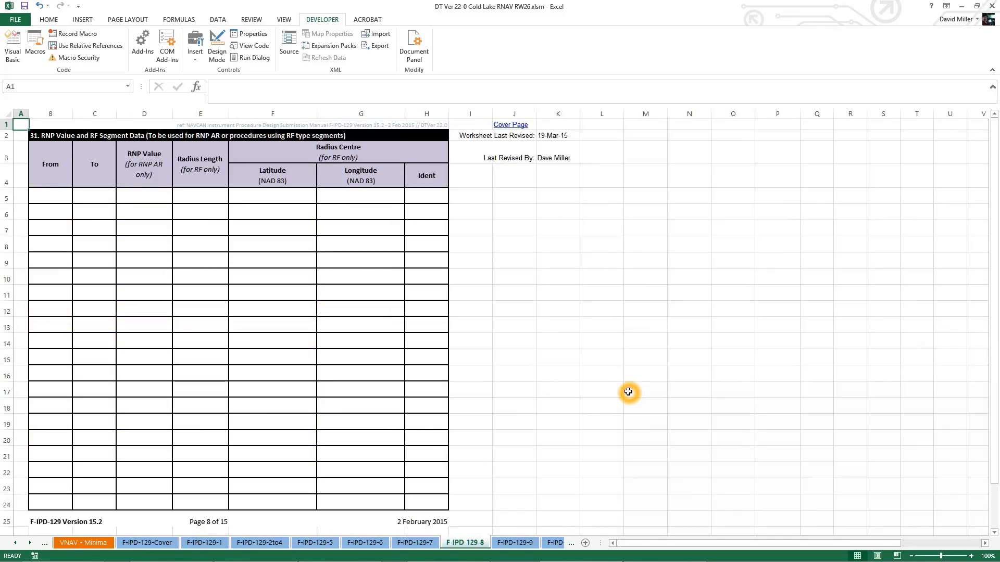
{"action": "key", "text": "ctrl+Page_Down"}
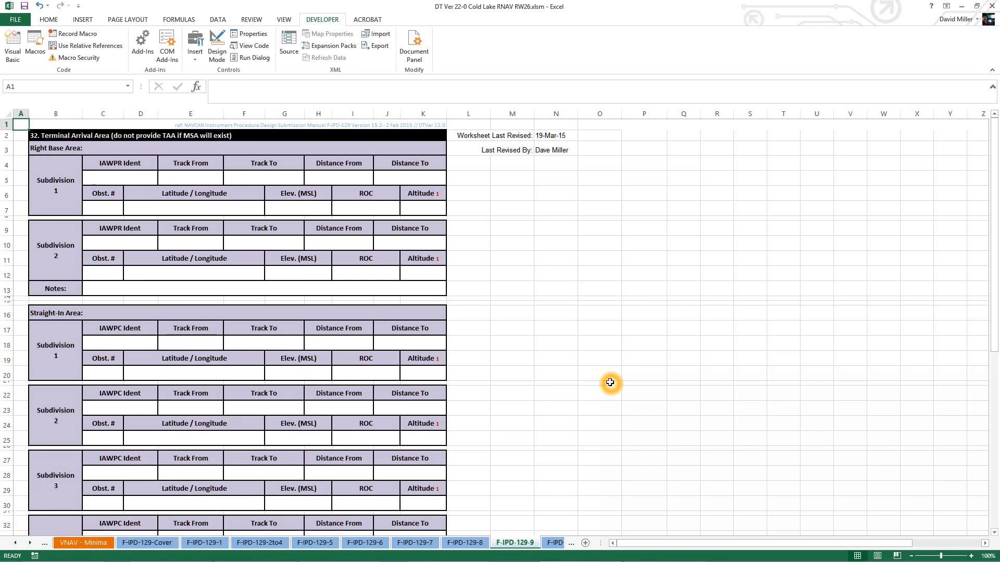
{"action": "key", "text": "ctrl+Page_Down"}
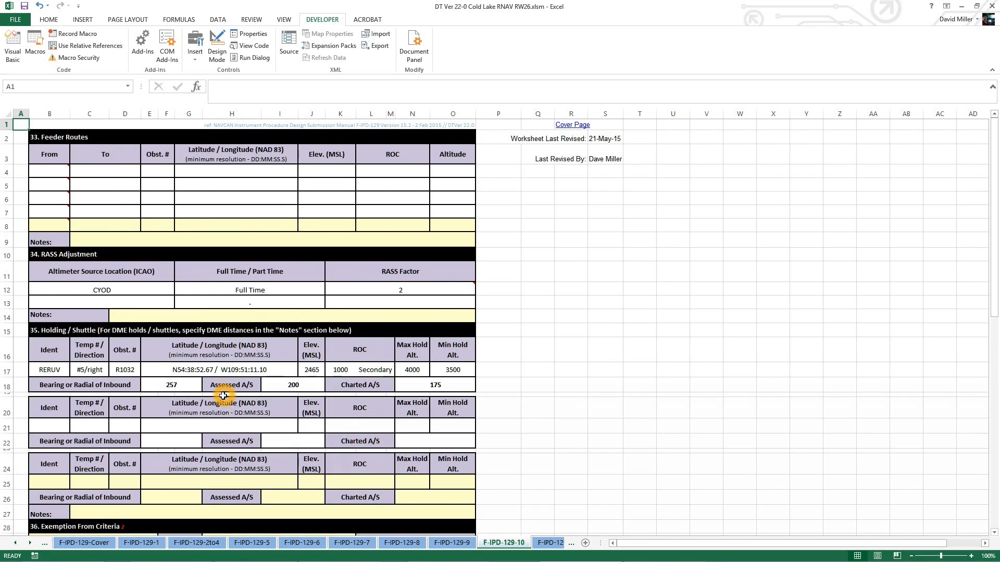
{"action": "left_click", "coordinate": [568, 463]}
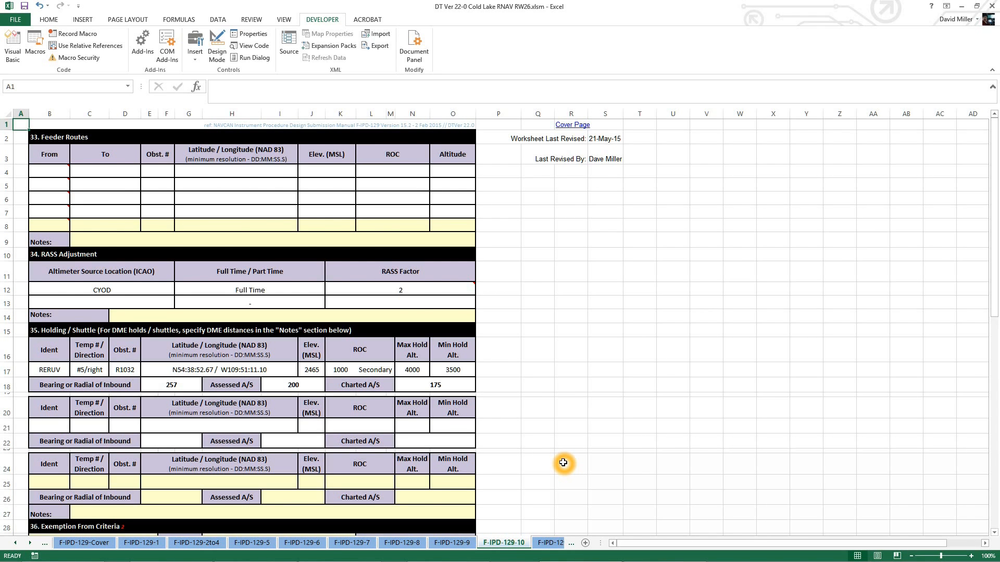
Step: On the F-IPD-129-11 sheet, change the FAWP to MAWP (LNAV) controlling obstacle segment in row 11 to CIAWP to IAWP/IWP
{"action": "key", "text": "ctrl+Page_Down"}
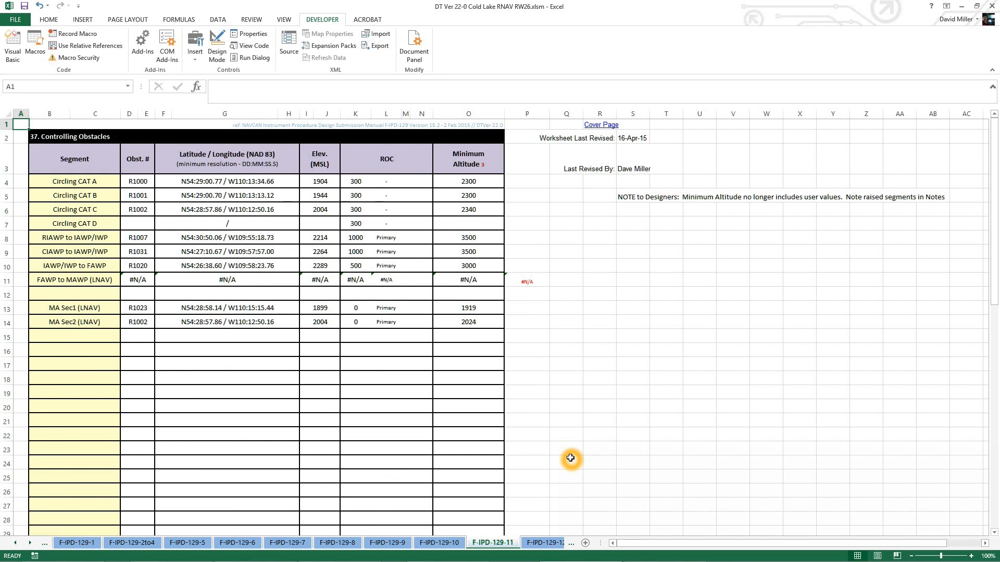
{"action": "left_click", "coordinate": [105, 282]}
{"action": "left_click", "coordinate": [124, 284]}
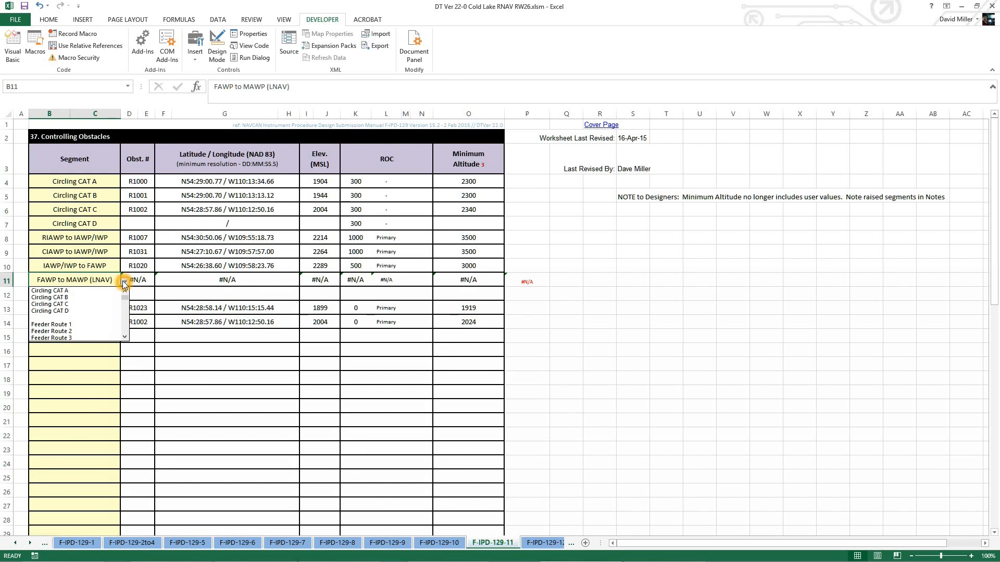
{"action": "left_click", "coordinate": [125, 336]}
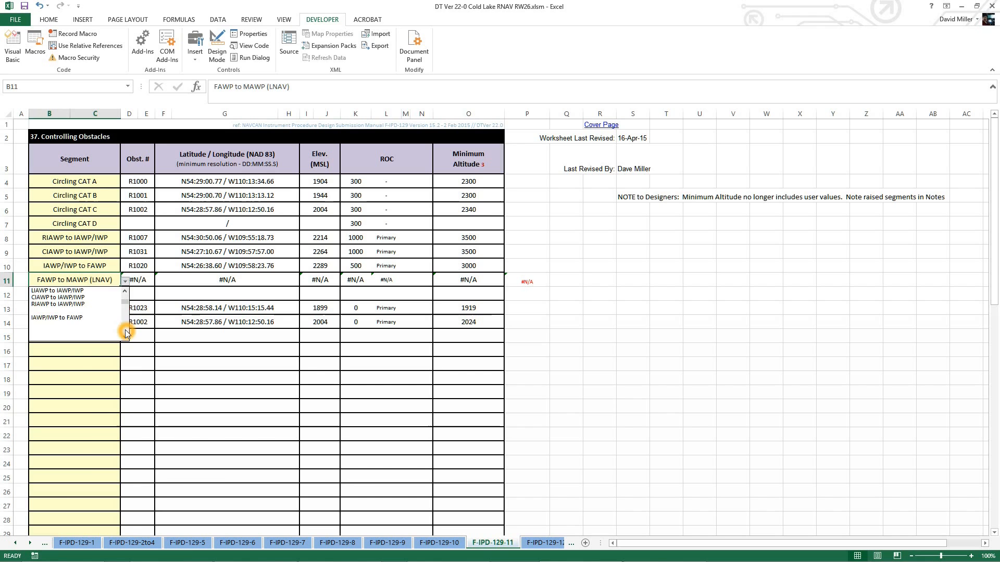
{"action": "left_click", "coordinate": [91, 298]}
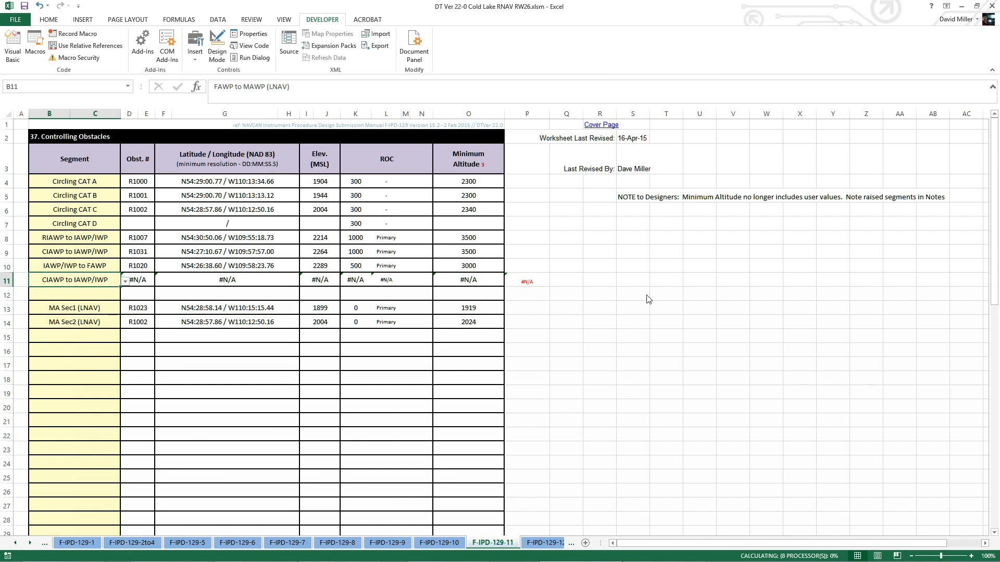
{"action": "left_click", "coordinate": [633, 294]}
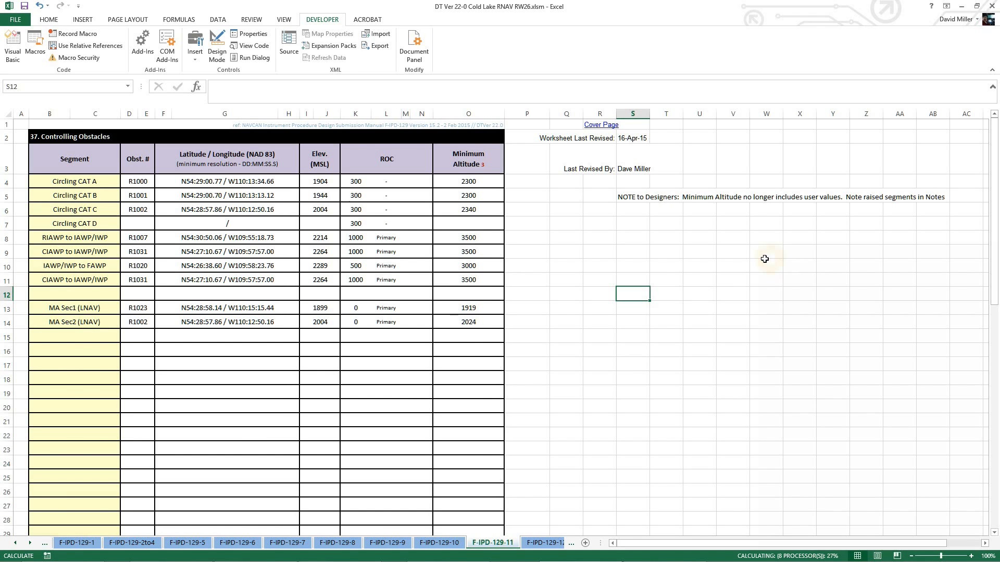
Step: View the remarks and coordination form on F-IPD-129-14 and the waypoint coordinate list for the RNAV (GNSS) RWY 26 approach
{"action": "key", "text": "ctrl+Page_Down"}
{"action": "key", "text": "ctrl+Page_Down"}
{"action": "key", "text": "ctrl+Page_Down"}
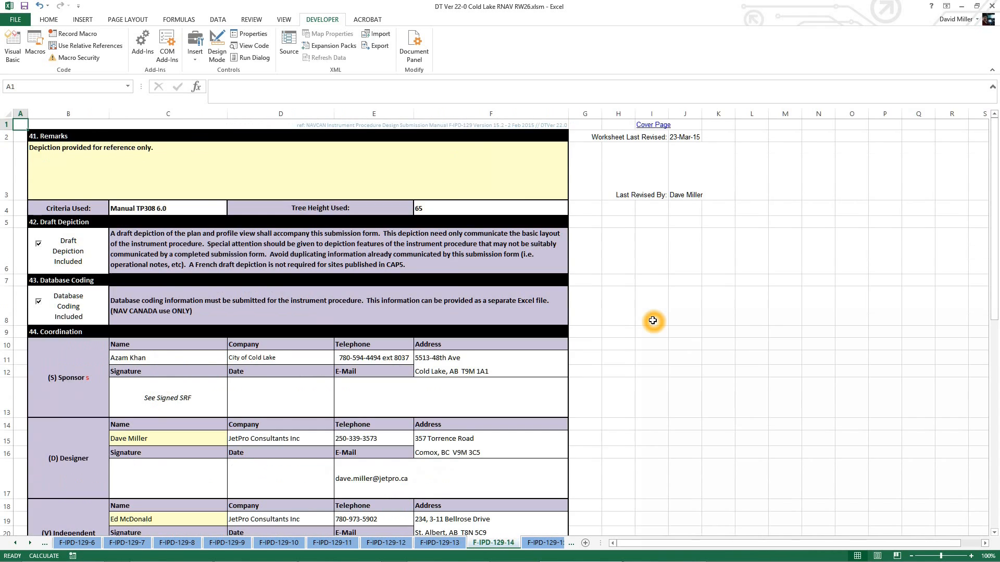
{"action": "key", "text": "ctrl+Page_Down"}
{"action": "key", "text": "ctrl+Page_Down"}
{"action": "key", "text": "ctrl+Page_Down"}
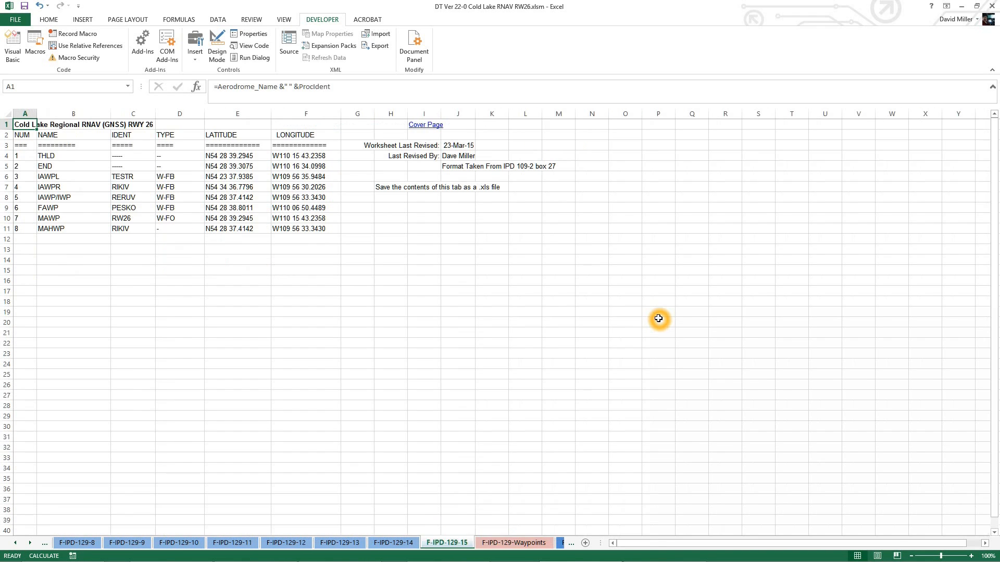
Step: Look through the F-IPD-130 departure form sheets, including the operational notes on 3to4 and the coordination section on F-IPD-130-10
{"action": "key", "text": "ctrl+Page_Down"}
{"action": "key", "text": "ctrl+Page_Down"}
{"action": "key", "text": "ctrl+Page_Down"}
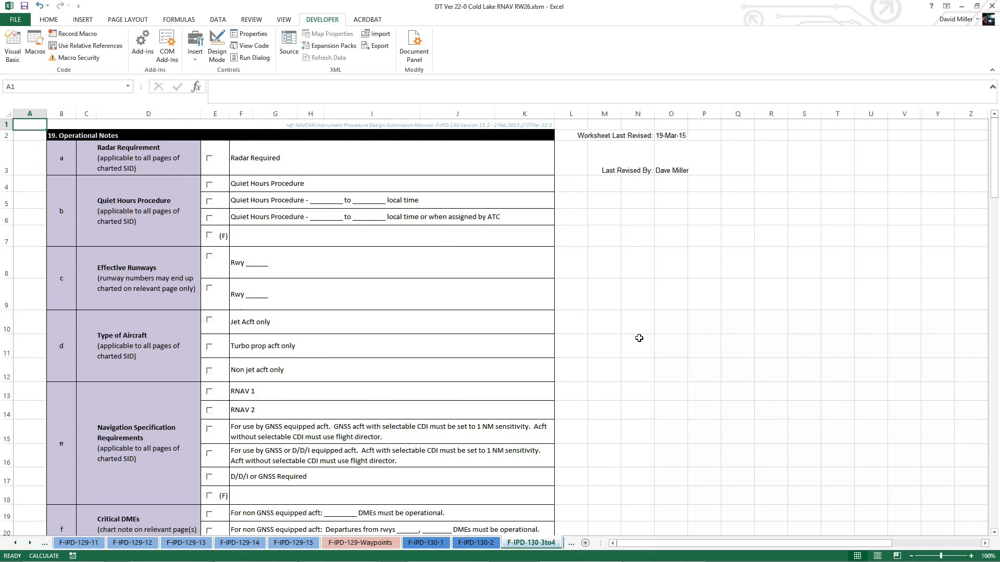
{"action": "key", "text": "ctrl+Page_Down"}
{"action": "key", "text": "ctrl+Page_Down"}
{"action": "key", "text": "ctrl+Page_Down"}
{"action": "key", "text": "ctrl+Page_Down"}
{"action": "key", "text": "ctrl+Page_Down"}
{"action": "key", "text": "ctrl+Page_Down"}
{"action": "key", "text": "ctrl+Page_Down"}
{"action": "key", "text": "ctrl+Page_Down"}
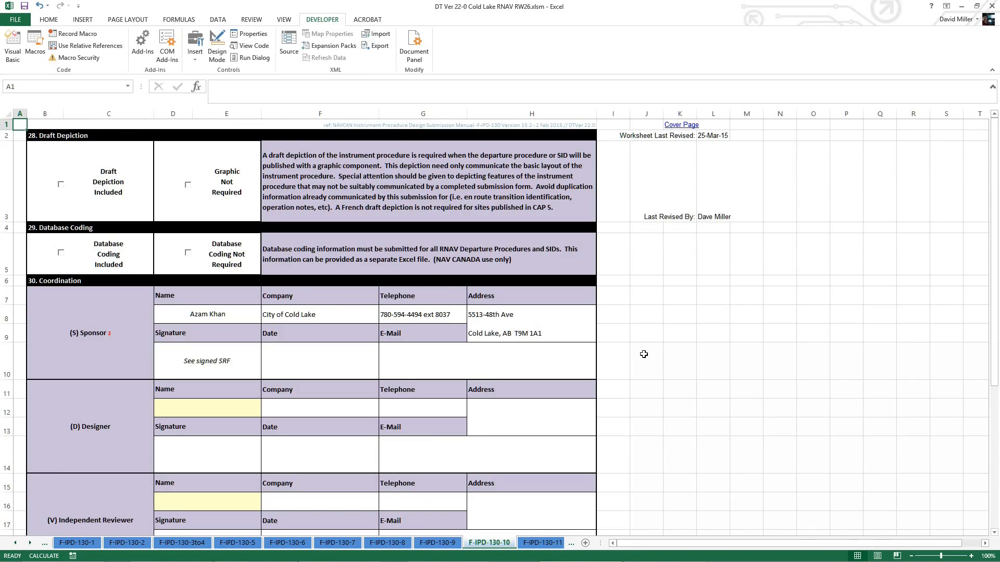
Step: View the RNAV Departure Appendix 1 sheet and the fixed-wing flight validation checklist on C.3a Flt Chk - FW
{"action": "key", "text": "ctrl+Page_Down"}
{"action": "key", "text": "ctrl+Page_Down"}
{"action": "key", "text": "ctrl+Page_Down"}
{"action": "key", "text": "ctrl+Page_Down"}
{"action": "key", "text": "ctrl+Page_Down"}
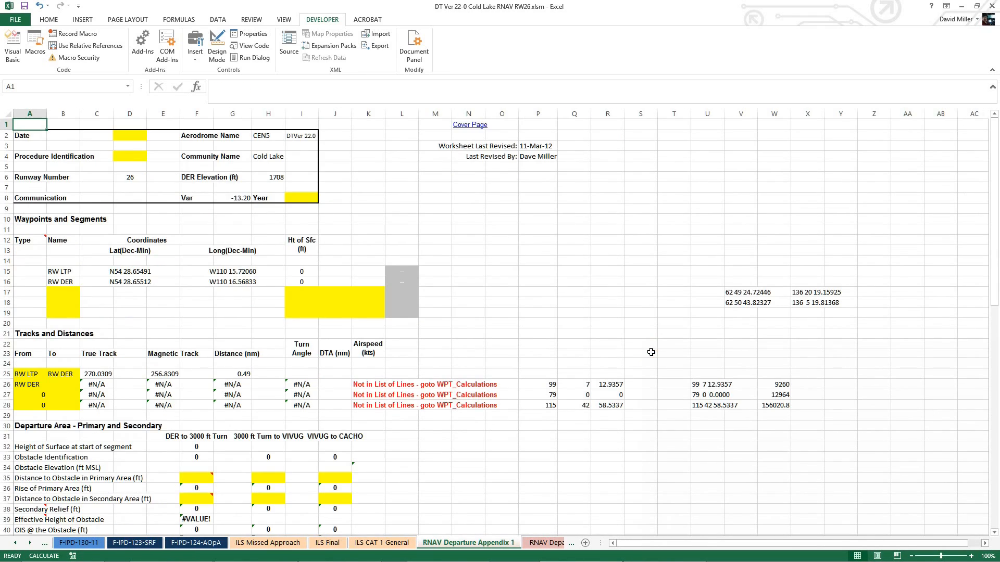
{"action": "key", "text": "ctrl+Page_Down"}
{"action": "key", "text": "ctrl+Page_Down"}
{"action": "key", "text": "ctrl+Page_Down"}
{"action": "key", "text": "ctrl+Page_Down"}
{"action": "key", "text": "ctrl+Page_Down"}
{"action": "key", "text": "ctrl+Page_Down"}
{"action": "key", "text": "ctrl+Page_Down"}
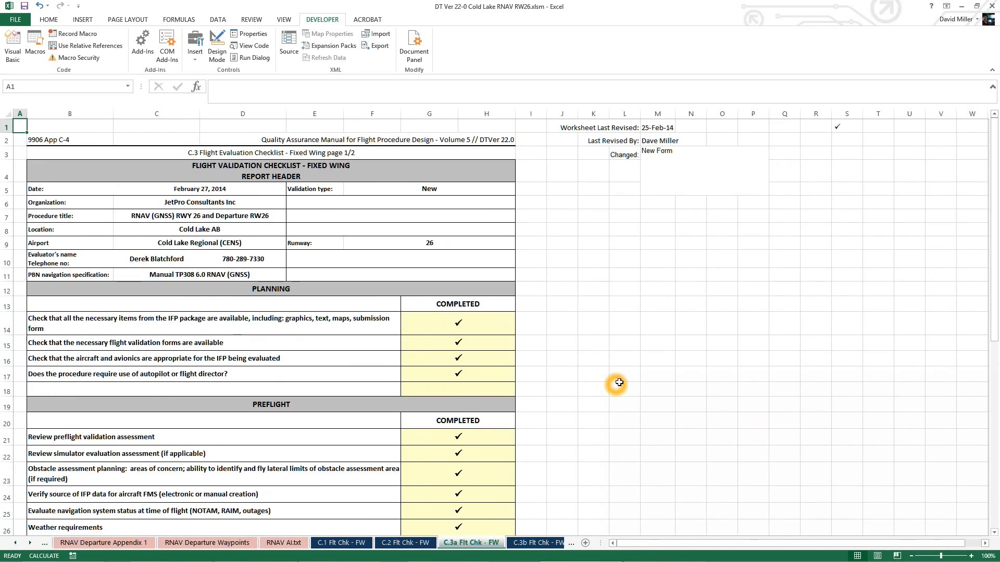
Step: Read the known DT issues and the version 20 to 22 change notes on the Archived Version History sheet
{"action": "left_click", "coordinate": [31, 545]}
{"action": "left_click", "coordinate": [501, 545]}
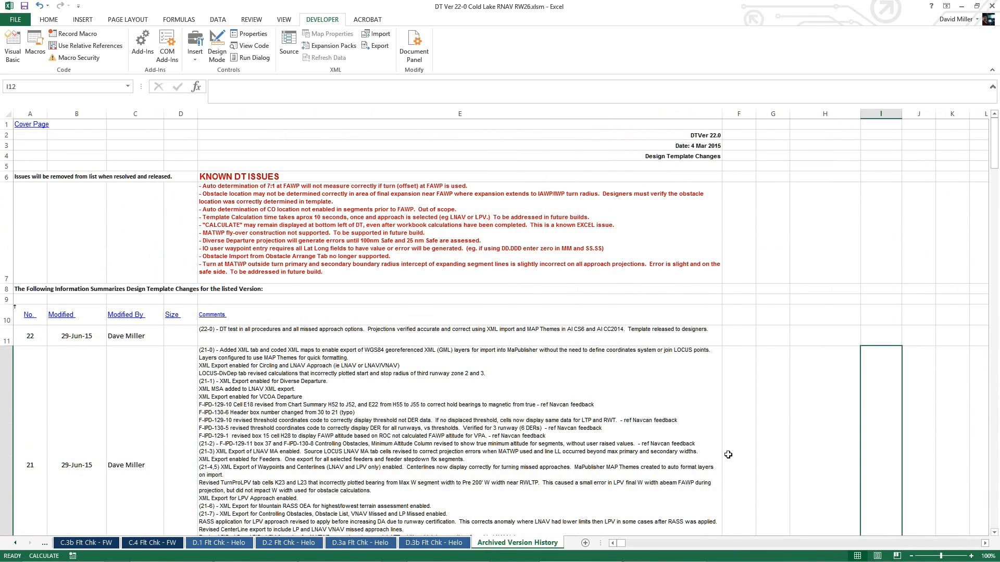
{"action": "scroll", "coordinate": [356, 414], "scroll_direction": "down", "scroll_amount": 2}
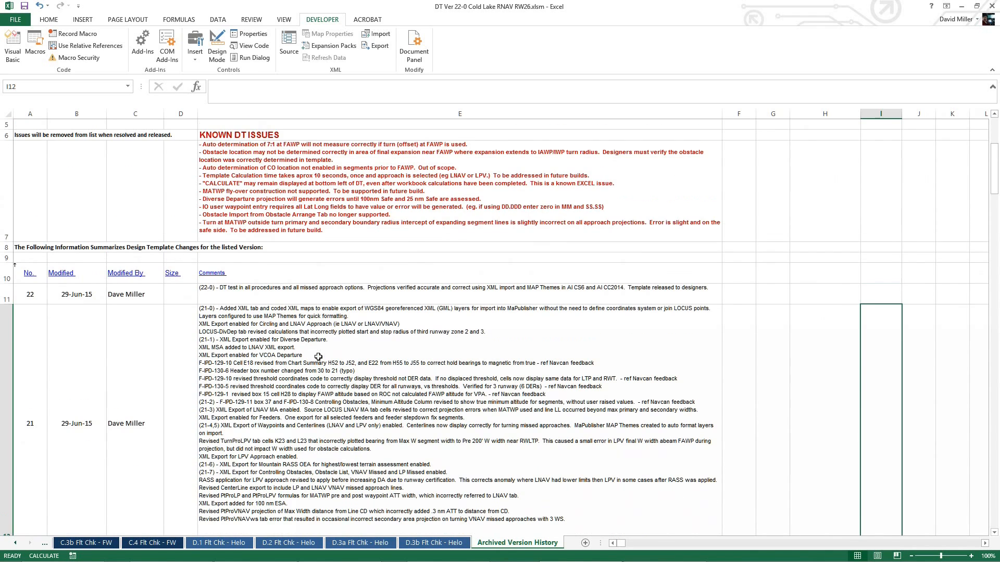
{"action": "scroll", "coordinate": [307, 231], "scroll_direction": "up", "scroll_amount": 1}
{"action": "scroll", "coordinate": [365, 401], "scroll_direction": "down", "scroll_amount": 3}
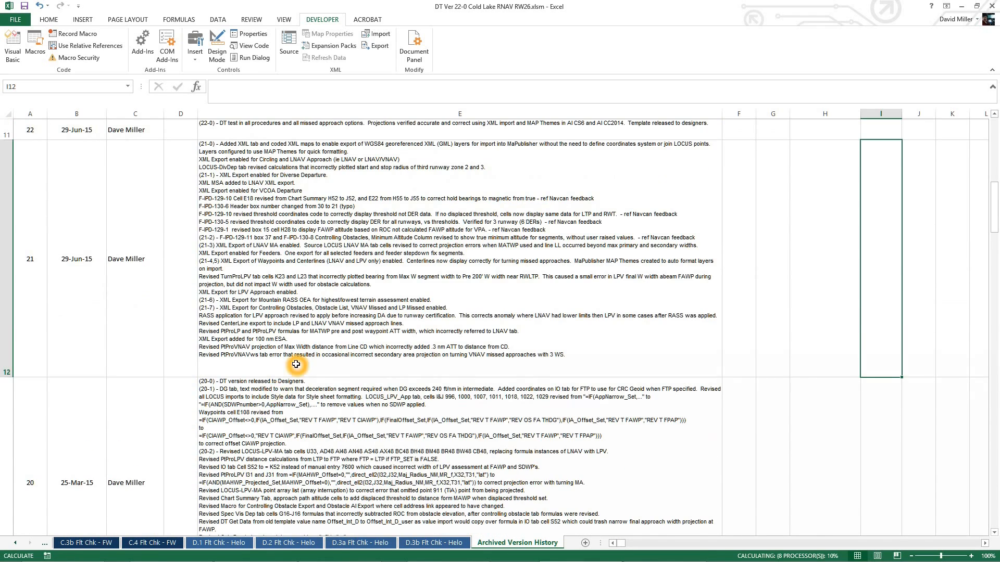
{"action": "scroll", "coordinate": [269, 468], "scroll_direction": "down", "scroll_amount": 3}
{"action": "scroll", "coordinate": [201, 404], "scroll_direction": "up", "scroll_amount": 5}
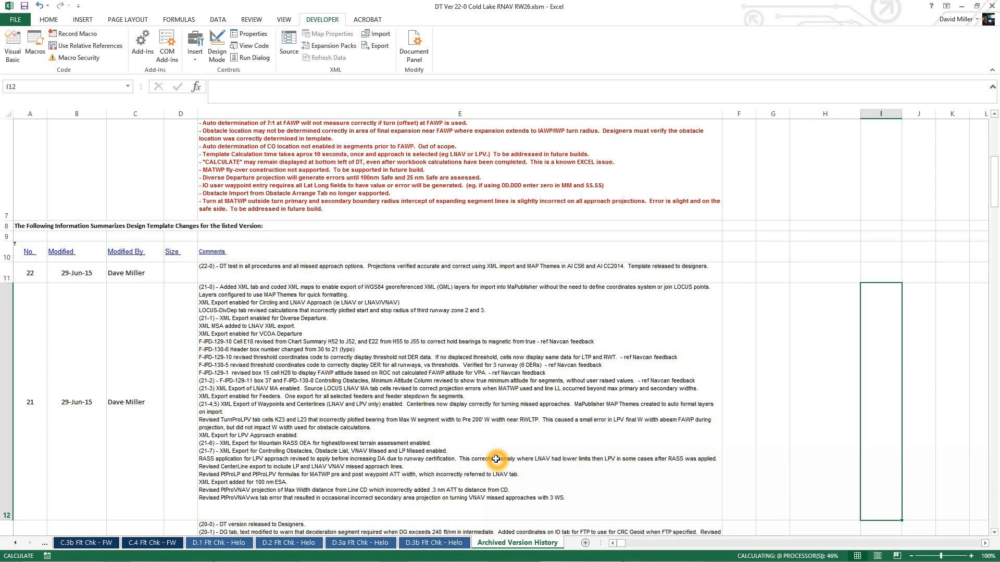
{"action": "scroll", "coordinate": [319, 390], "scroll_direction": "up", "scroll_amount": 2}
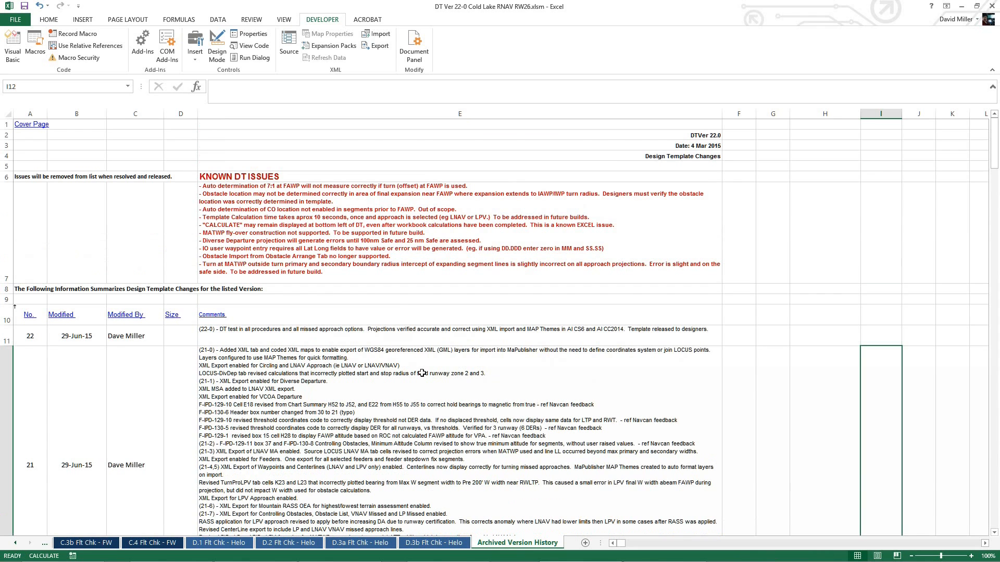